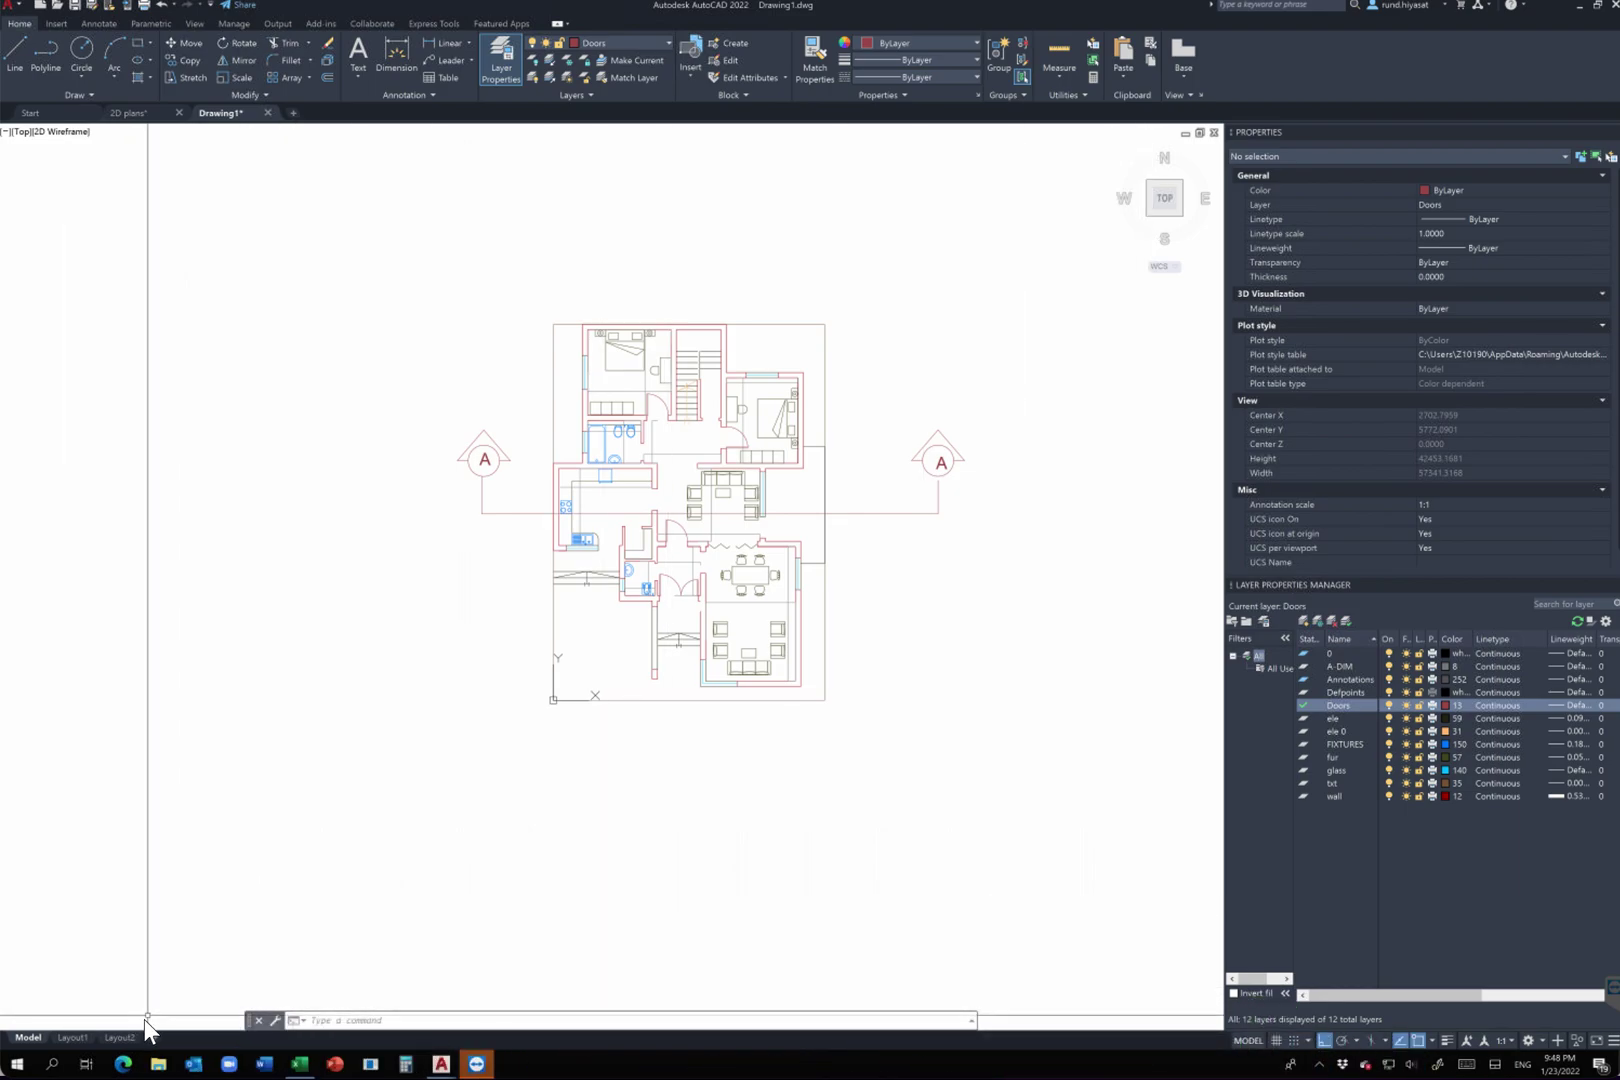
Step: Examine the Layout1 sheet and its viewport frame, compare it with the floor plan in model space, and return to Layout1
{"action": "left_click", "coordinate": [66, 1035]}
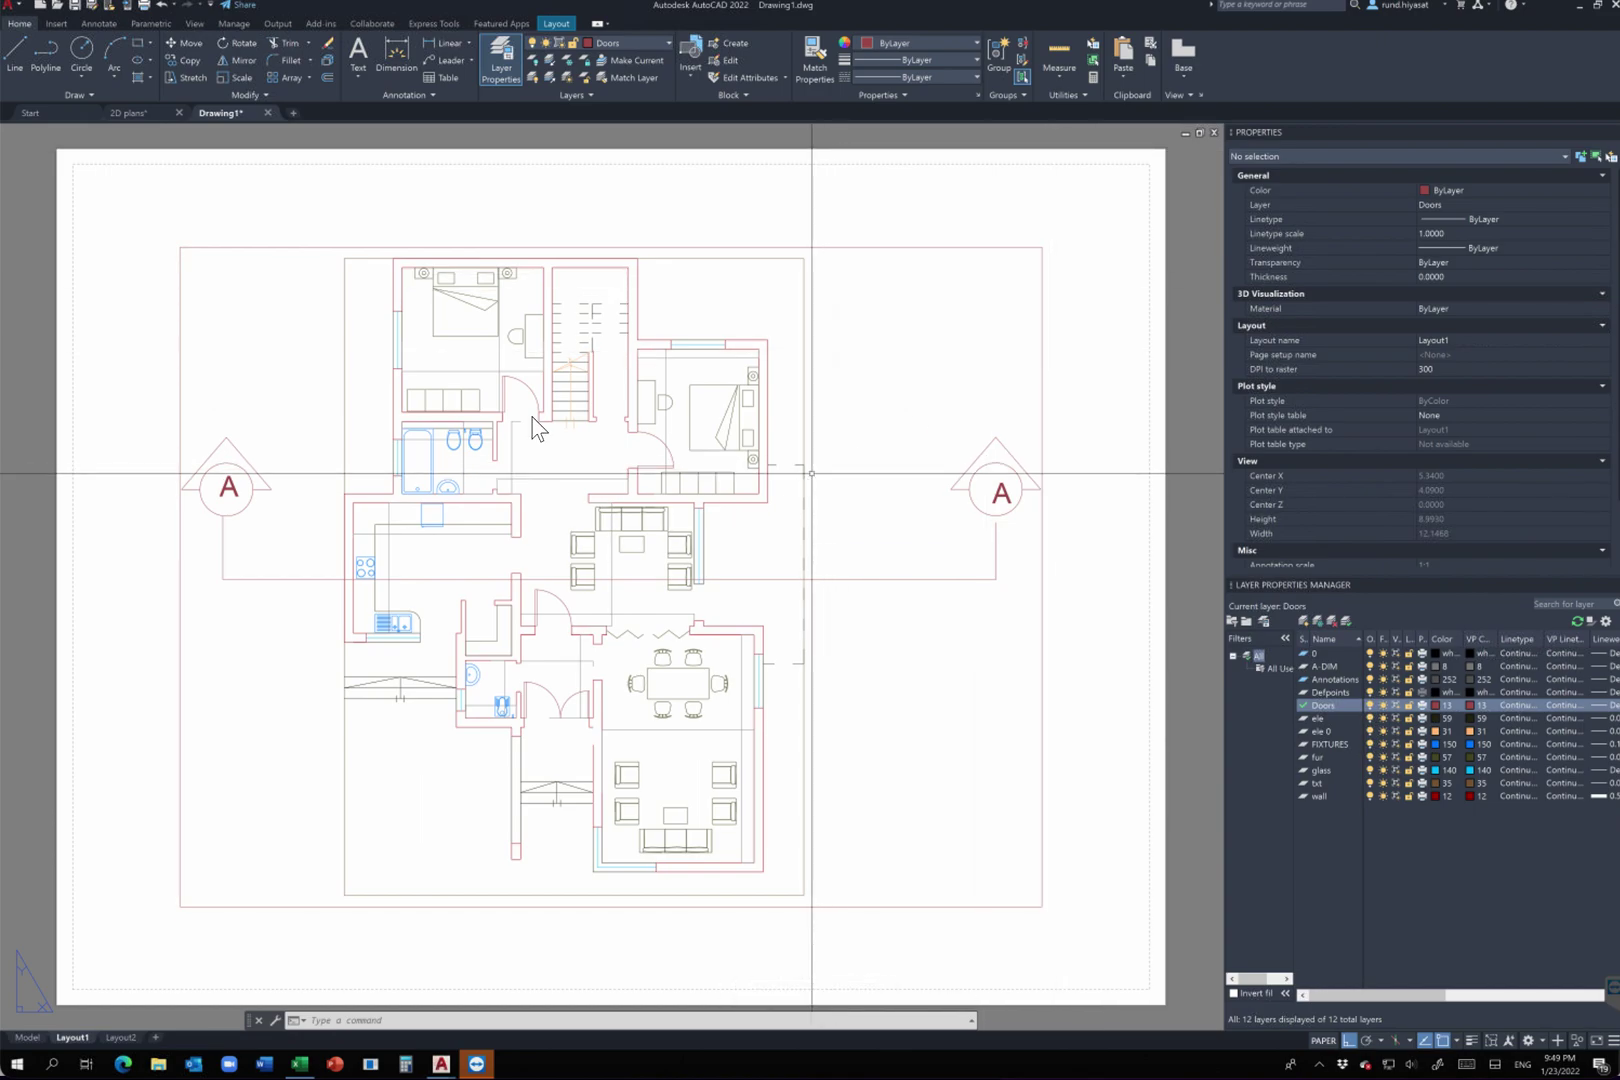
{"action": "scroll", "coordinate": [520, 432], "scroll_direction": "up", "scroll_amount": 4}
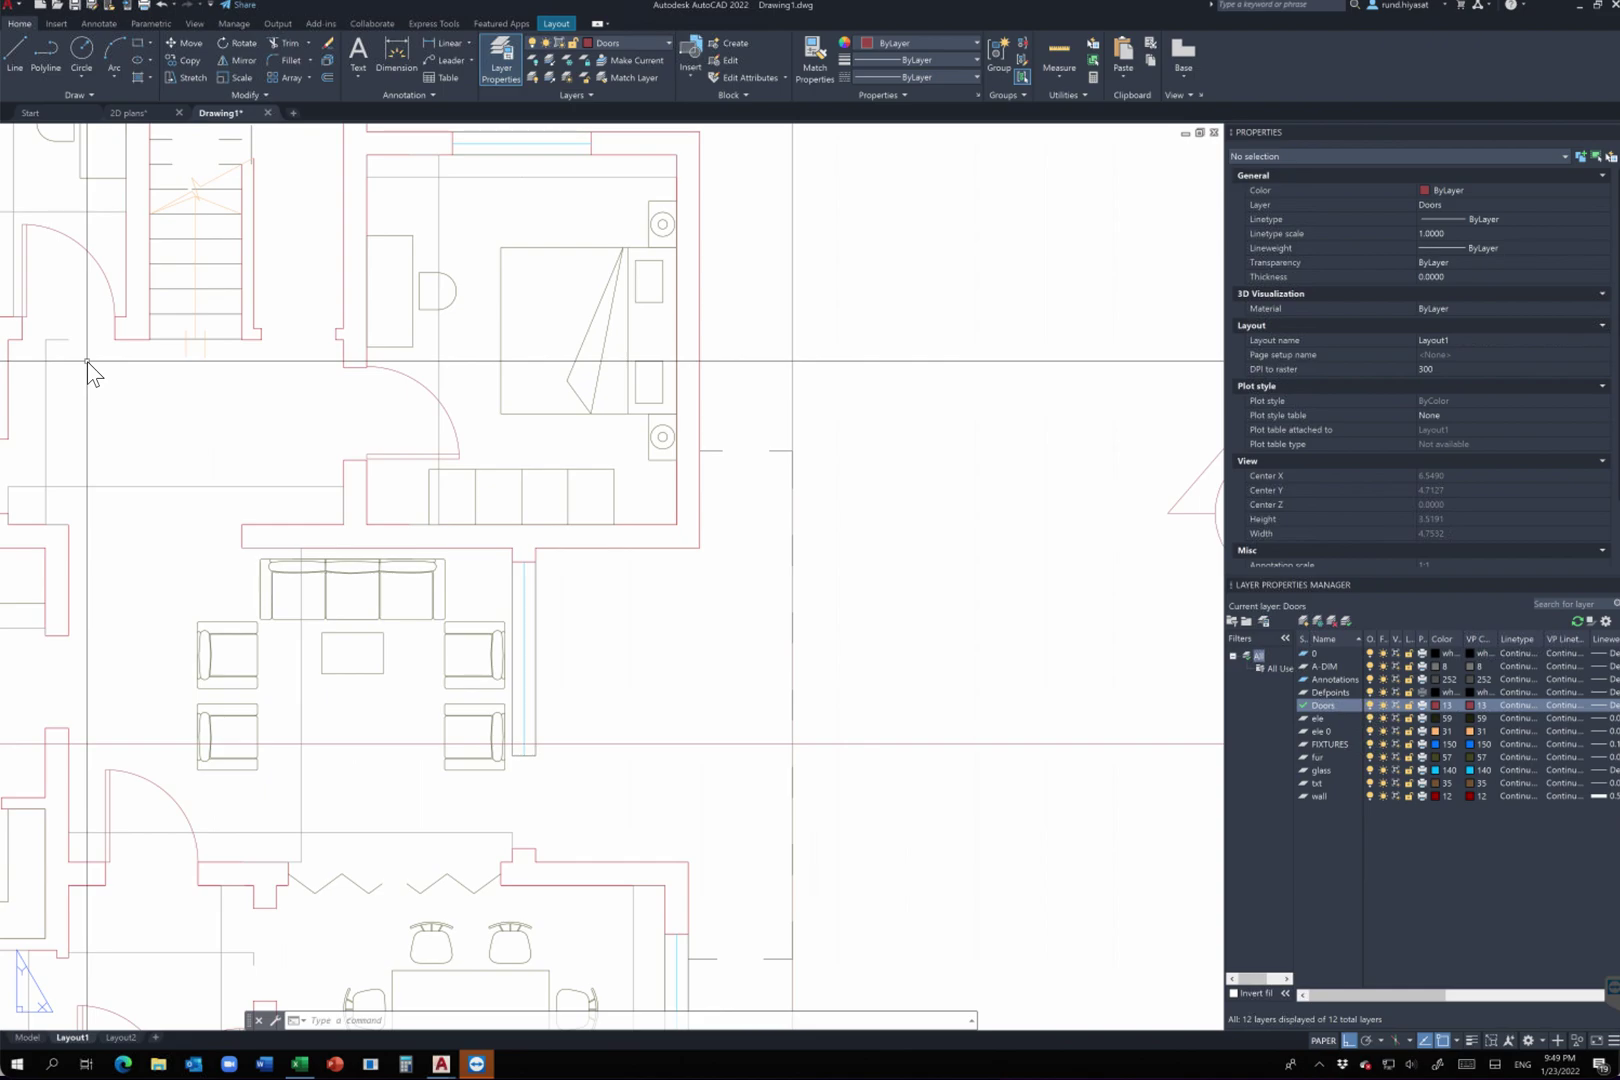
{"action": "scroll", "coordinate": [418, 392], "scroll_direction": "down", "scroll_amount": 2}
{"action": "scroll", "coordinate": [446, 489], "scroll_direction": "down", "scroll_amount": 5}
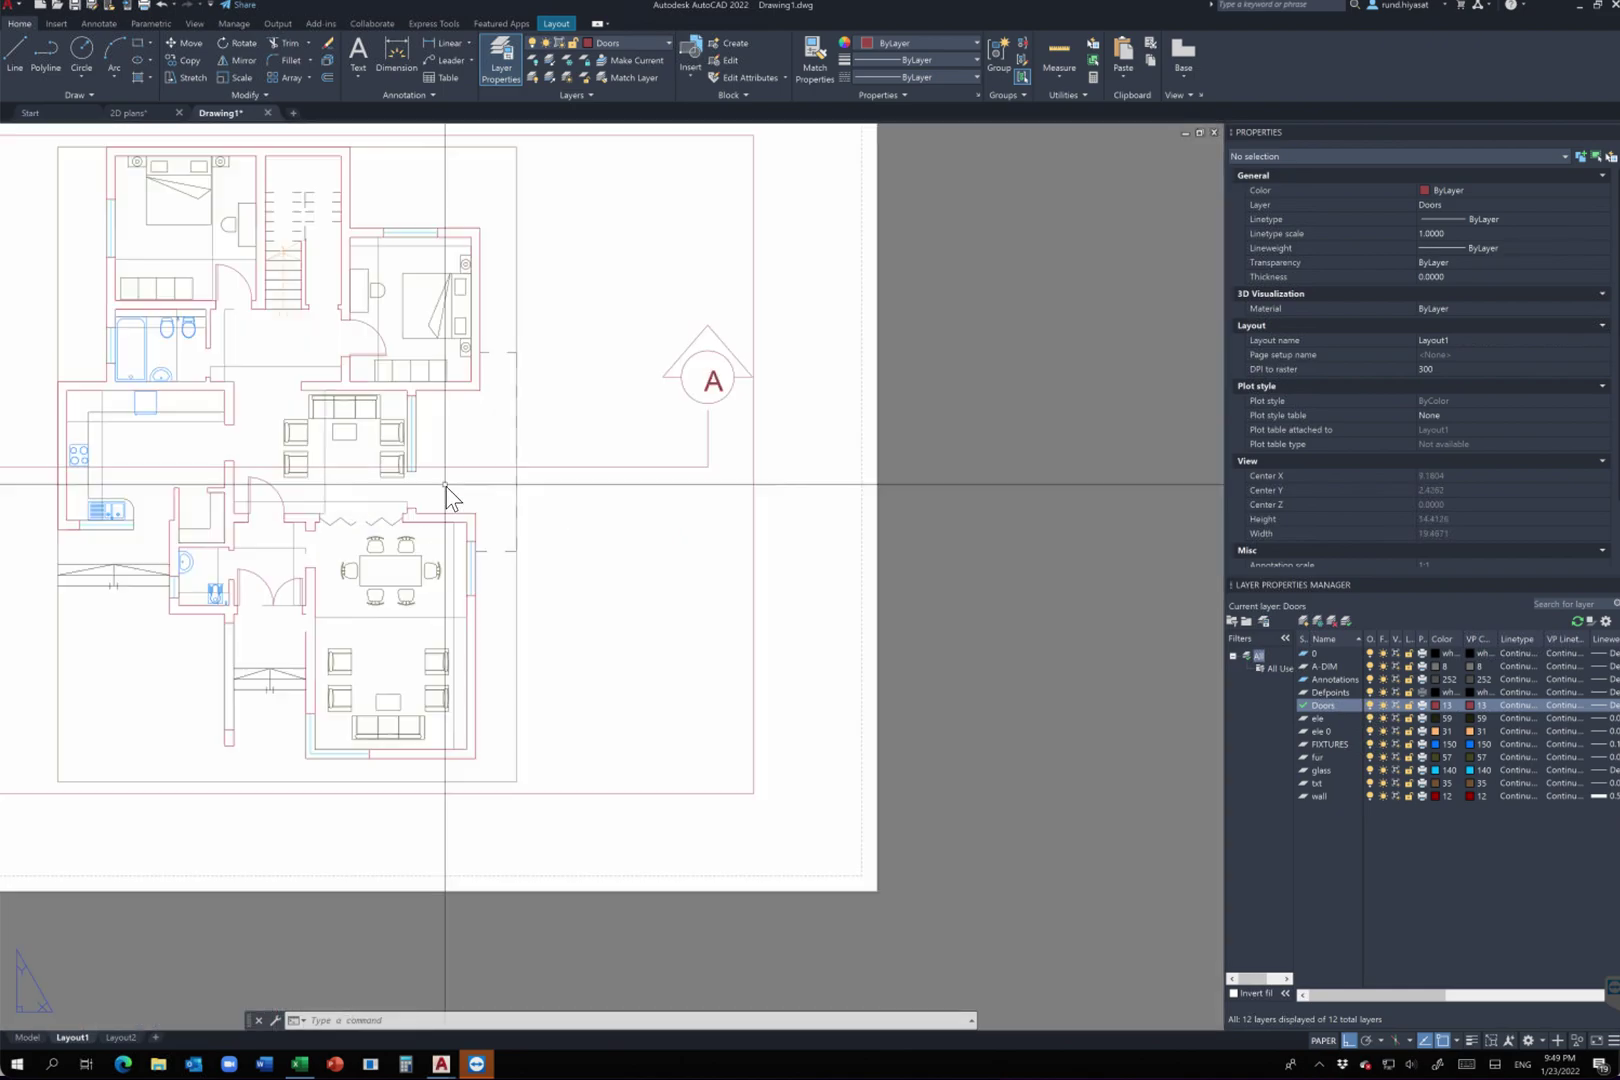
{"action": "scroll", "coordinate": [596, 390], "scroll_direction": "up", "scroll_amount": 5}
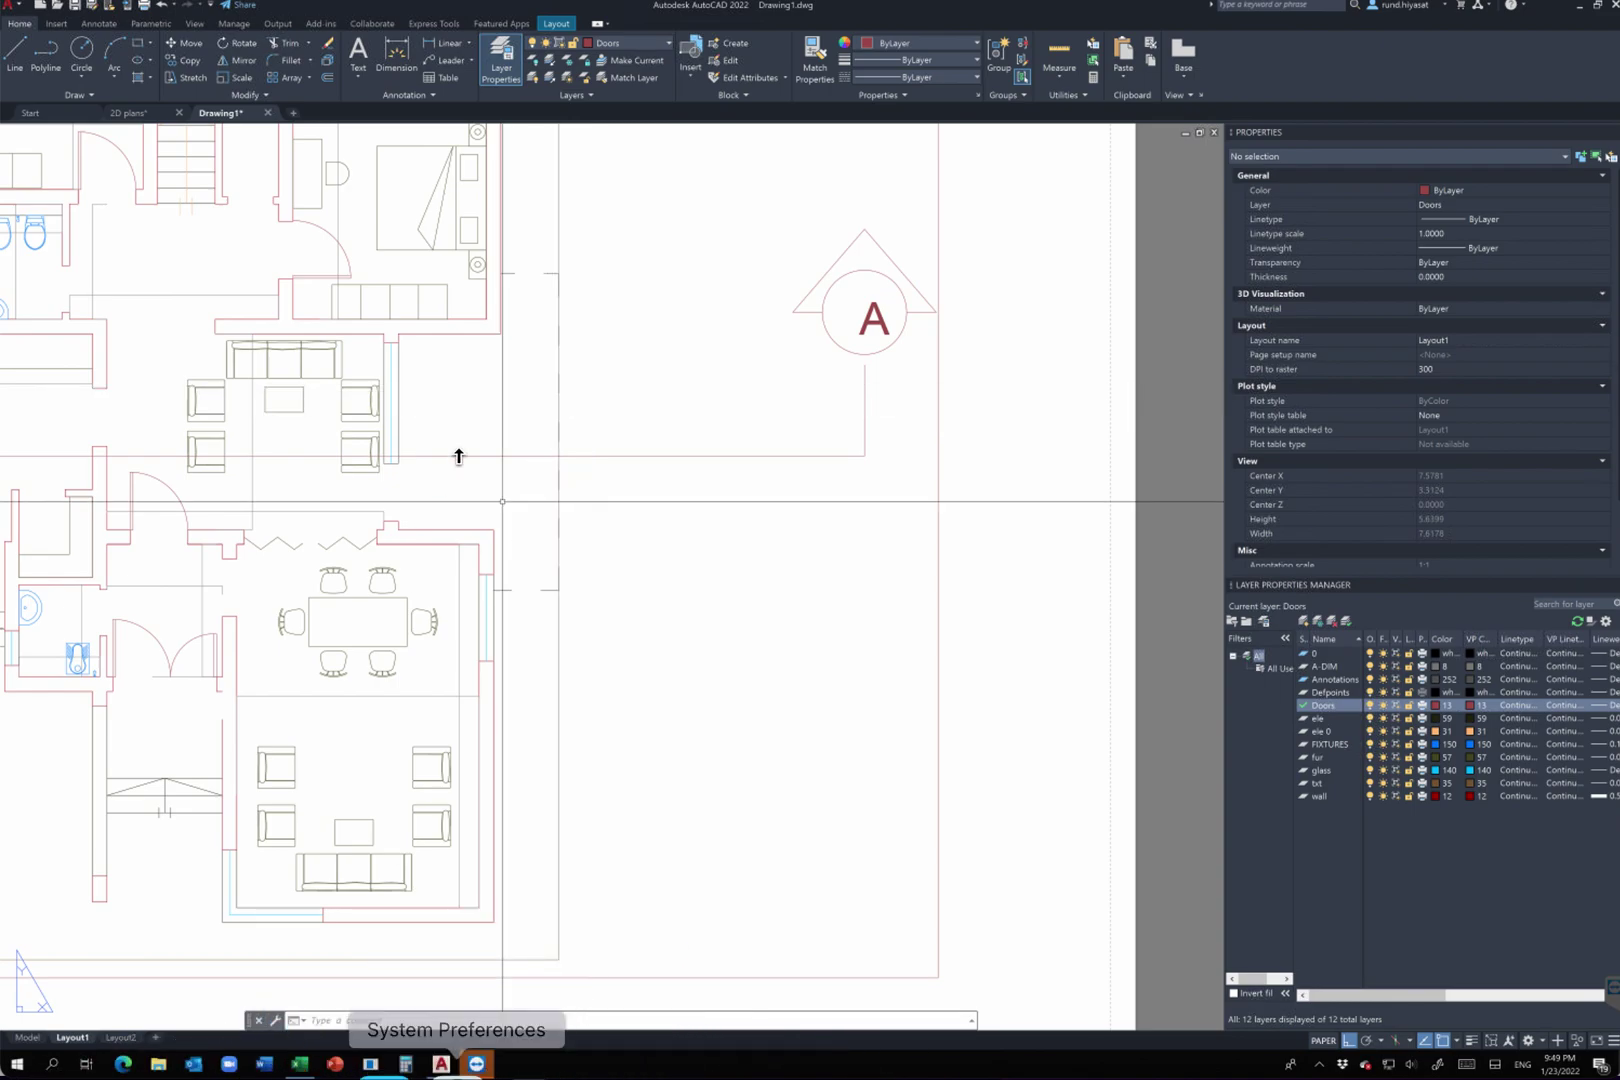
{"action": "left_click", "coordinate": [936, 579]}
{"action": "left_click", "coordinate": [894, 849]}
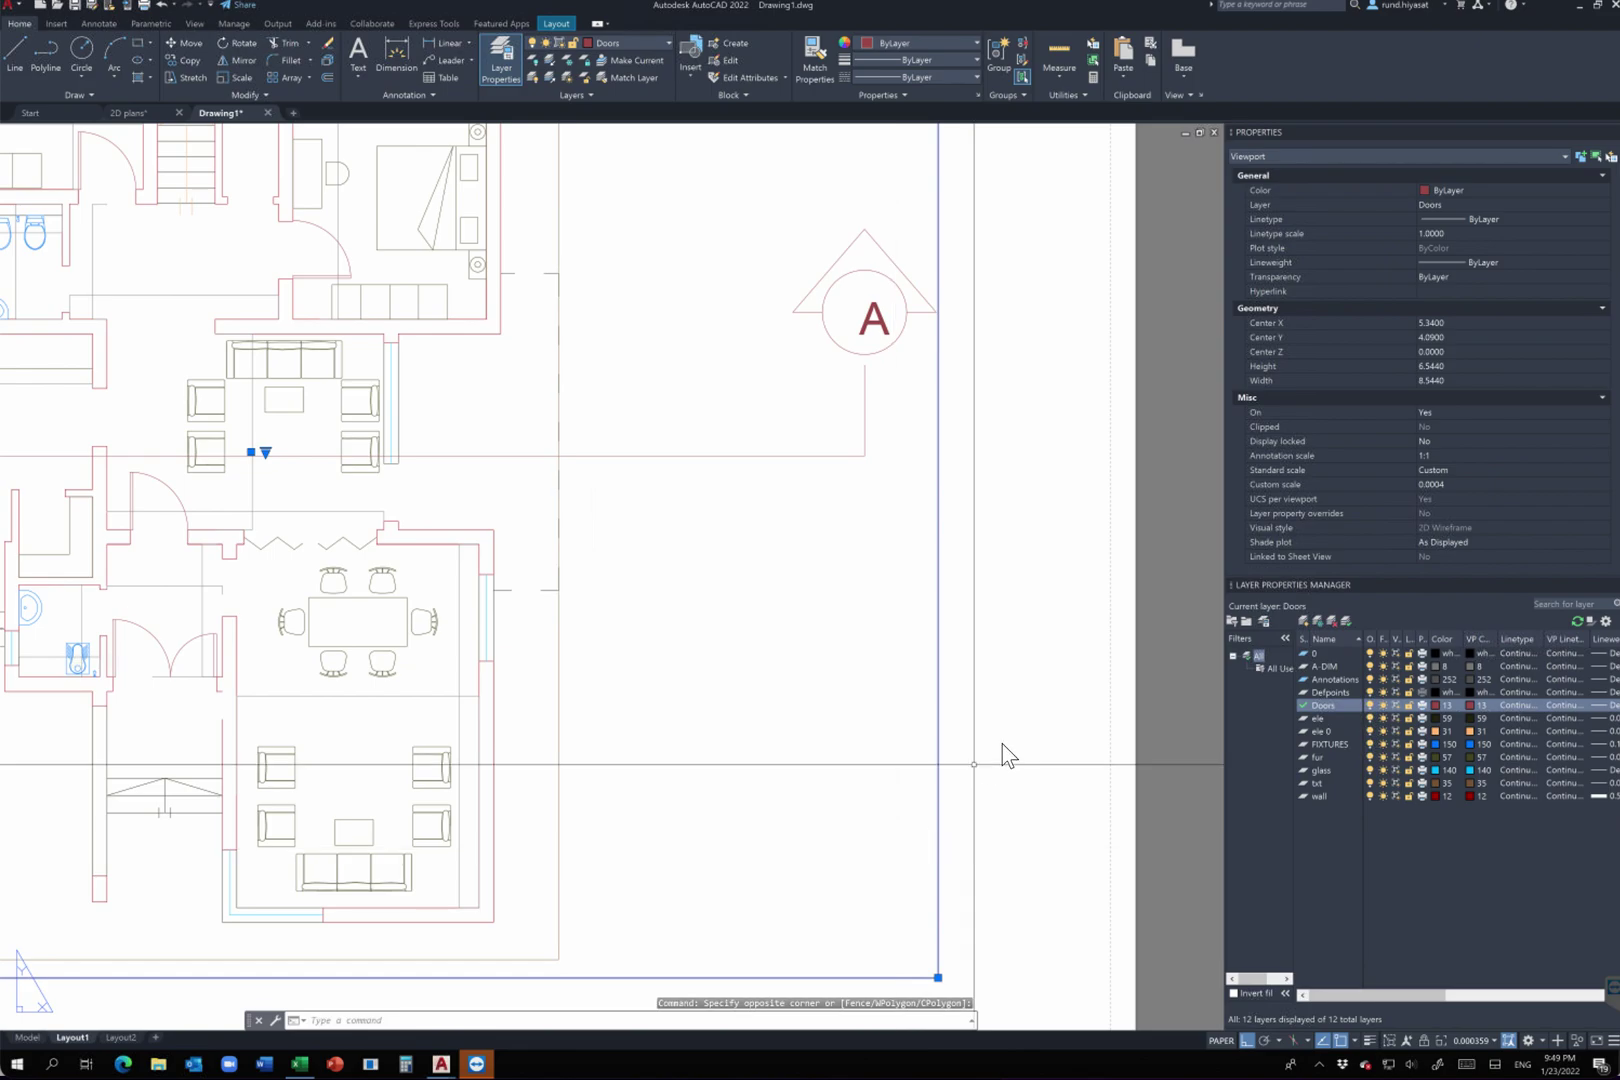
{"action": "scroll", "coordinate": [1002, 745], "scroll_direction": "down", "scroll_amount": 6}
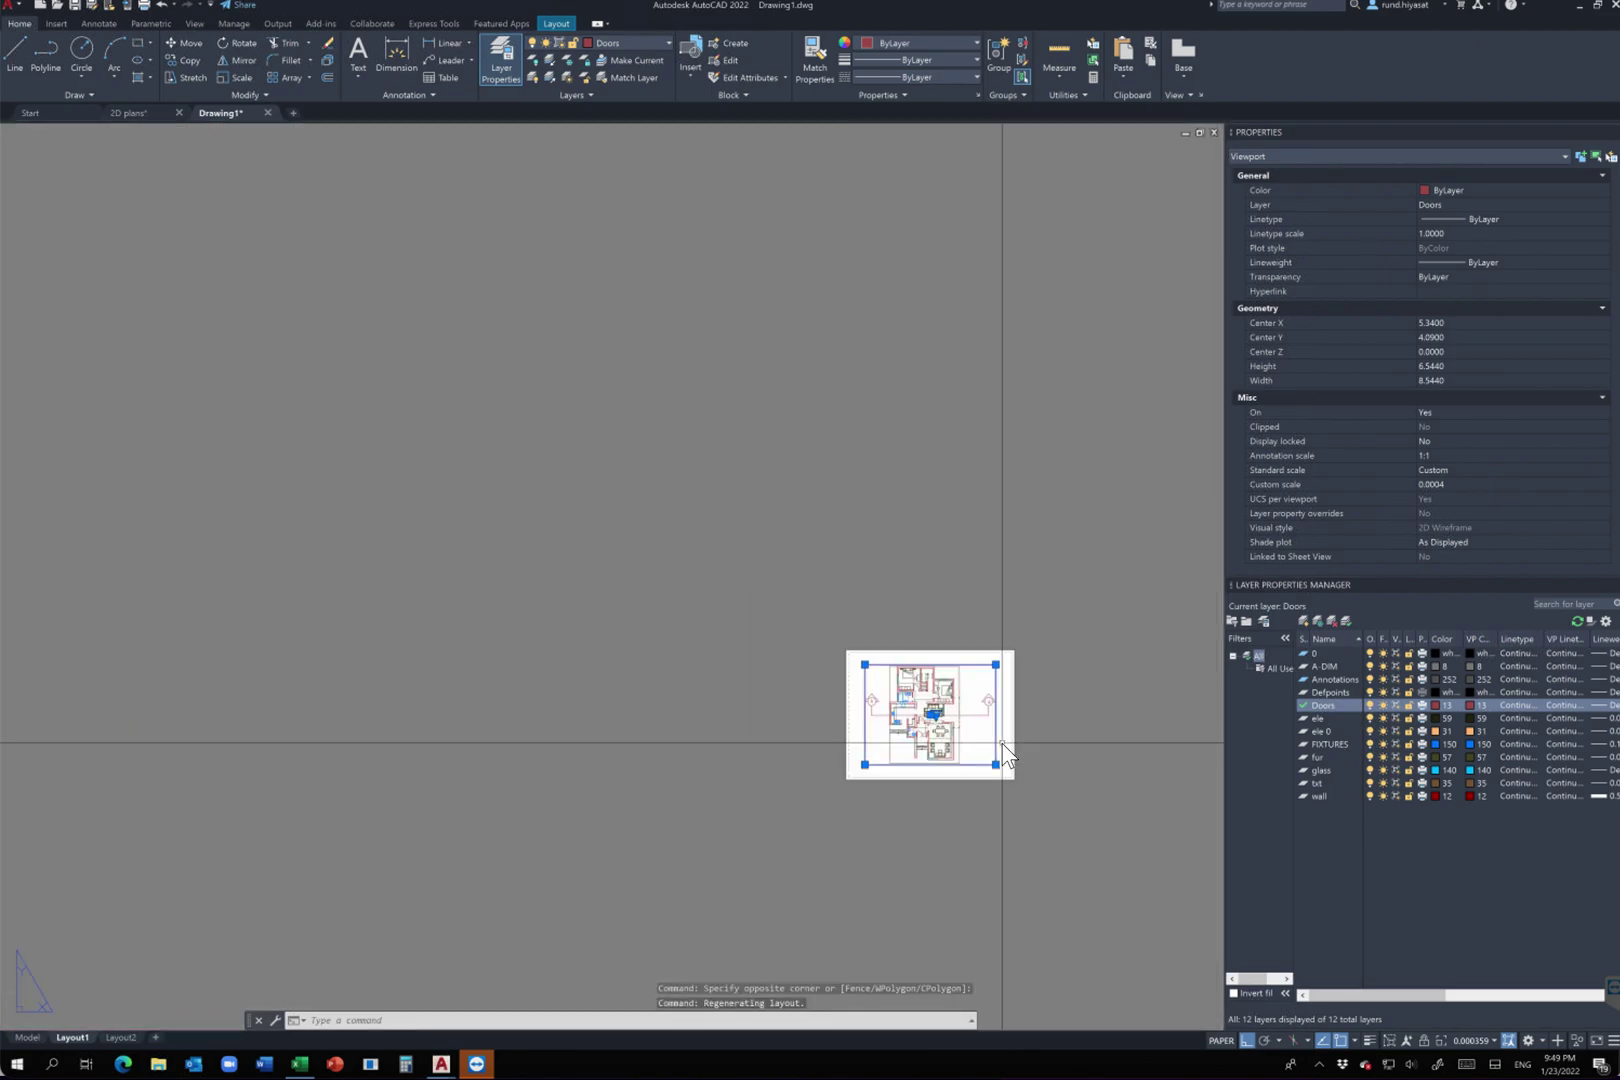
{"action": "scroll", "coordinate": [1002, 745], "scroll_direction": "up", "scroll_amount": 2}
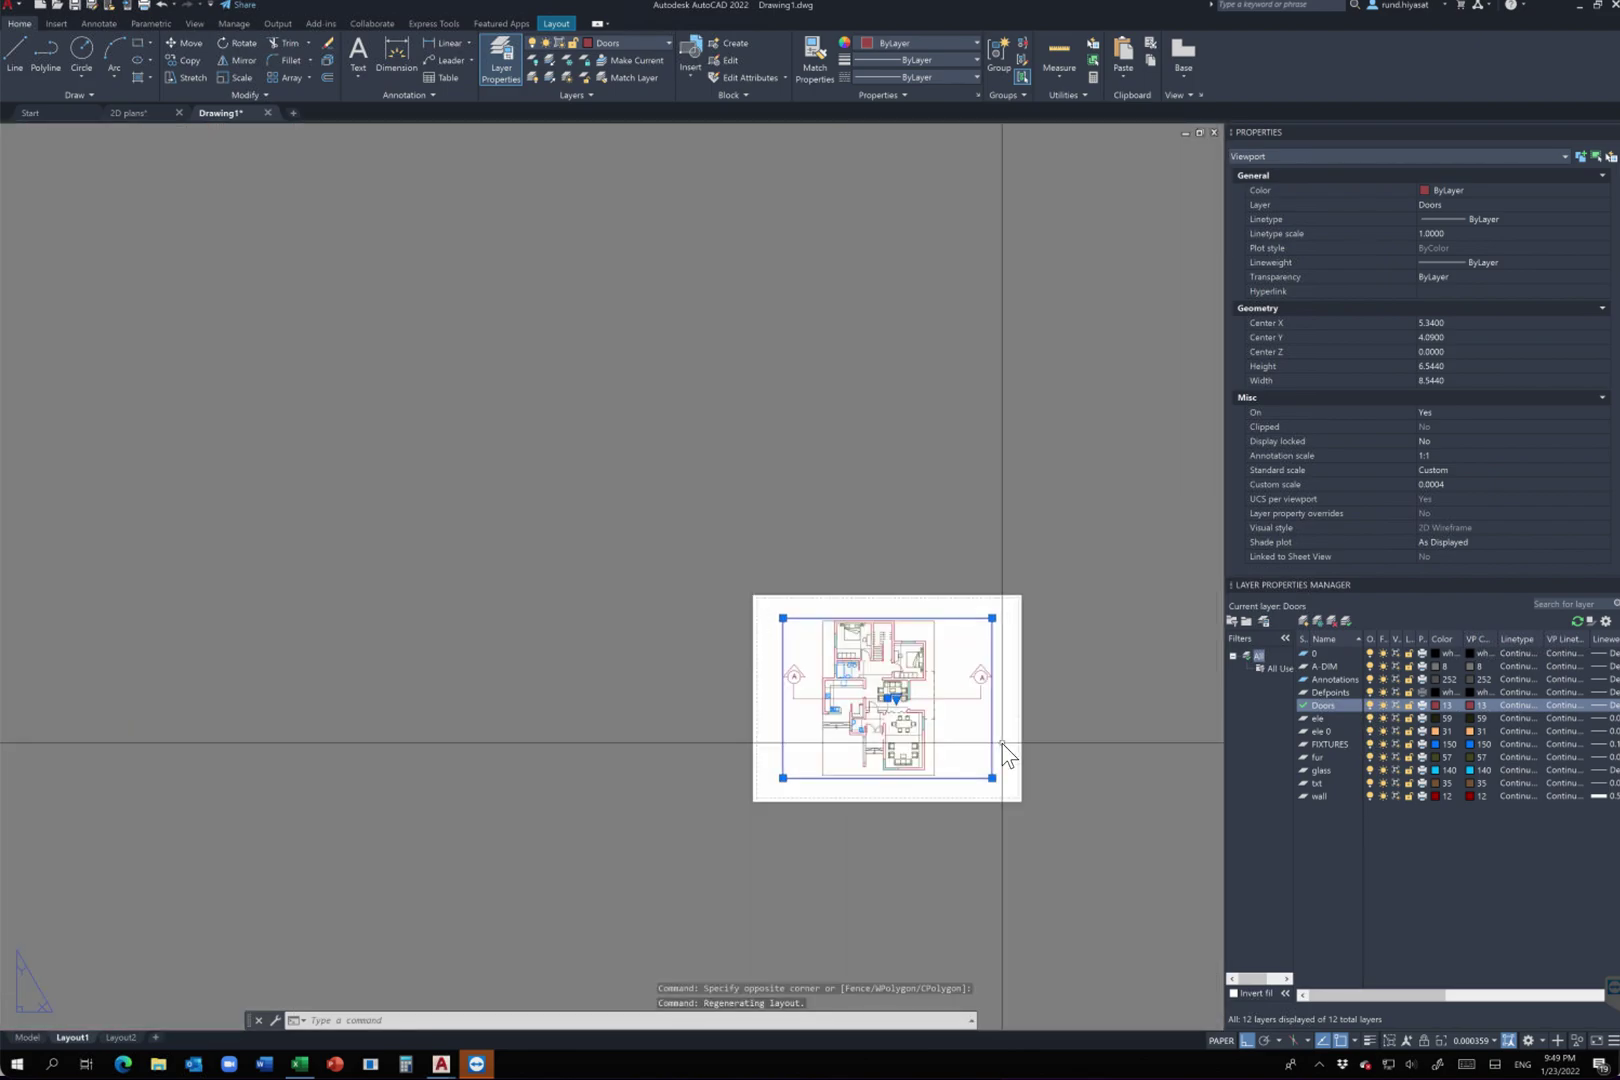
{"action": "scroll", "coordinate": [1003, 745], "scroll_direction": "up", "scroll_amount": 6}
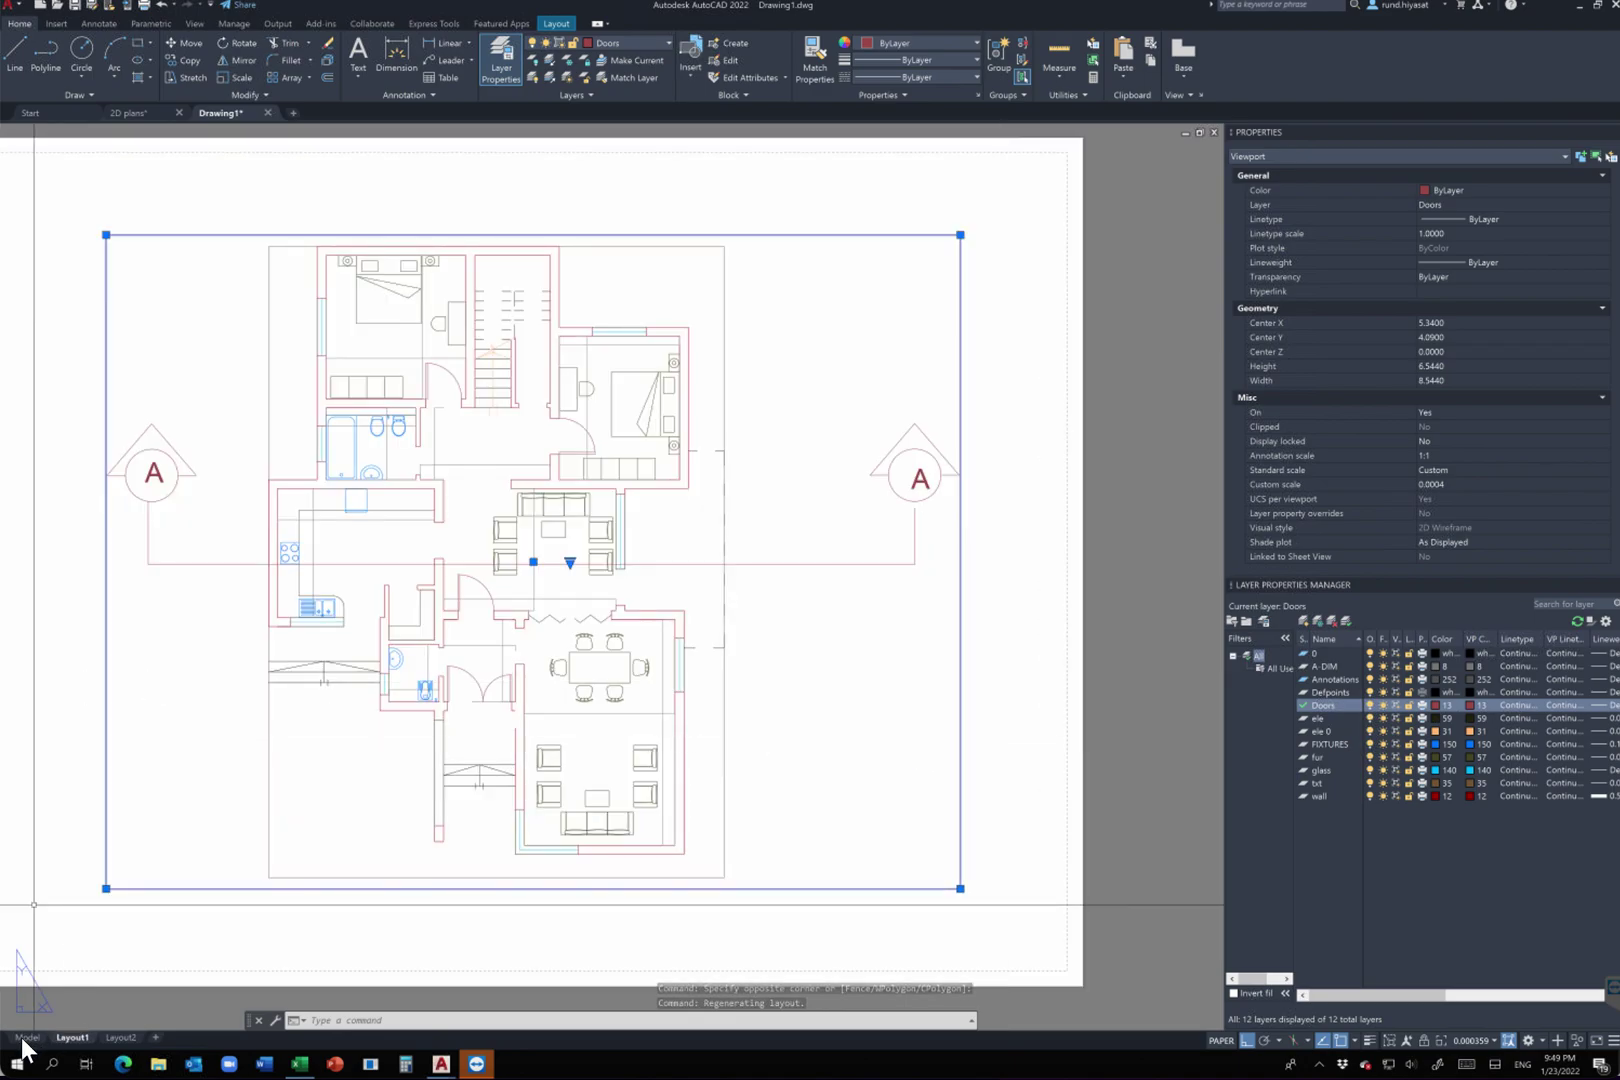
{"action": "left_click", "coordinate": [24, 1040]}
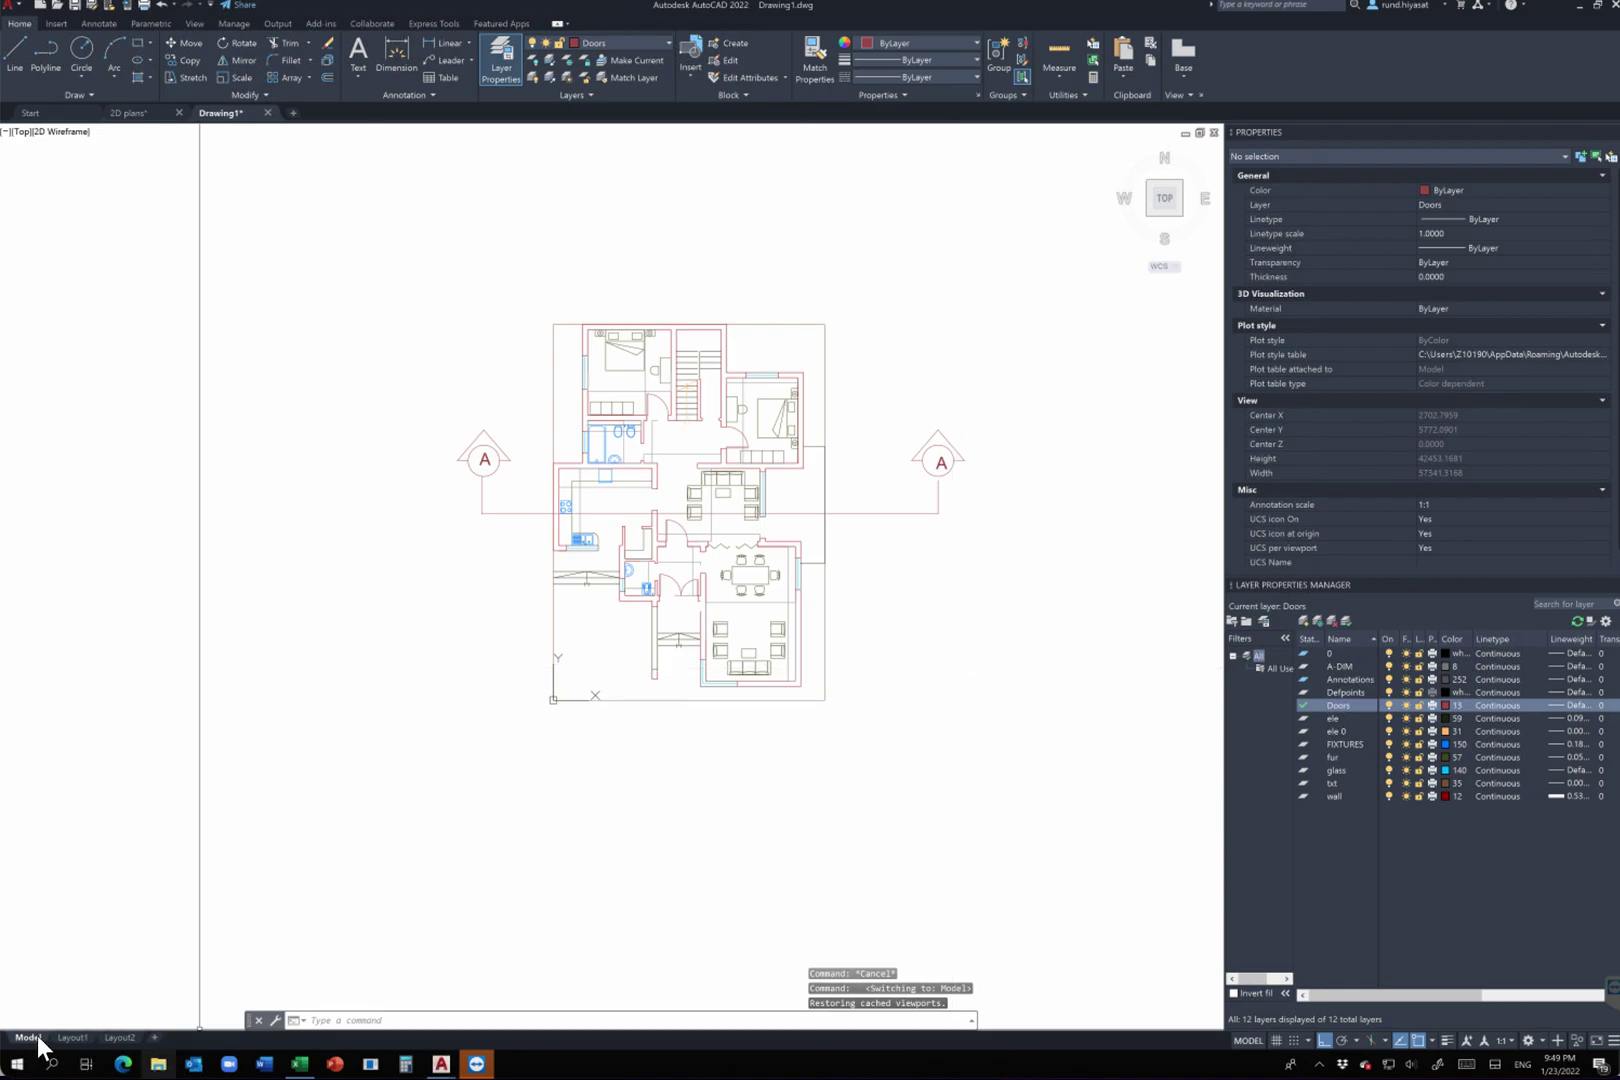
{"action": "left_click", "coordinate": [65, 1037]}
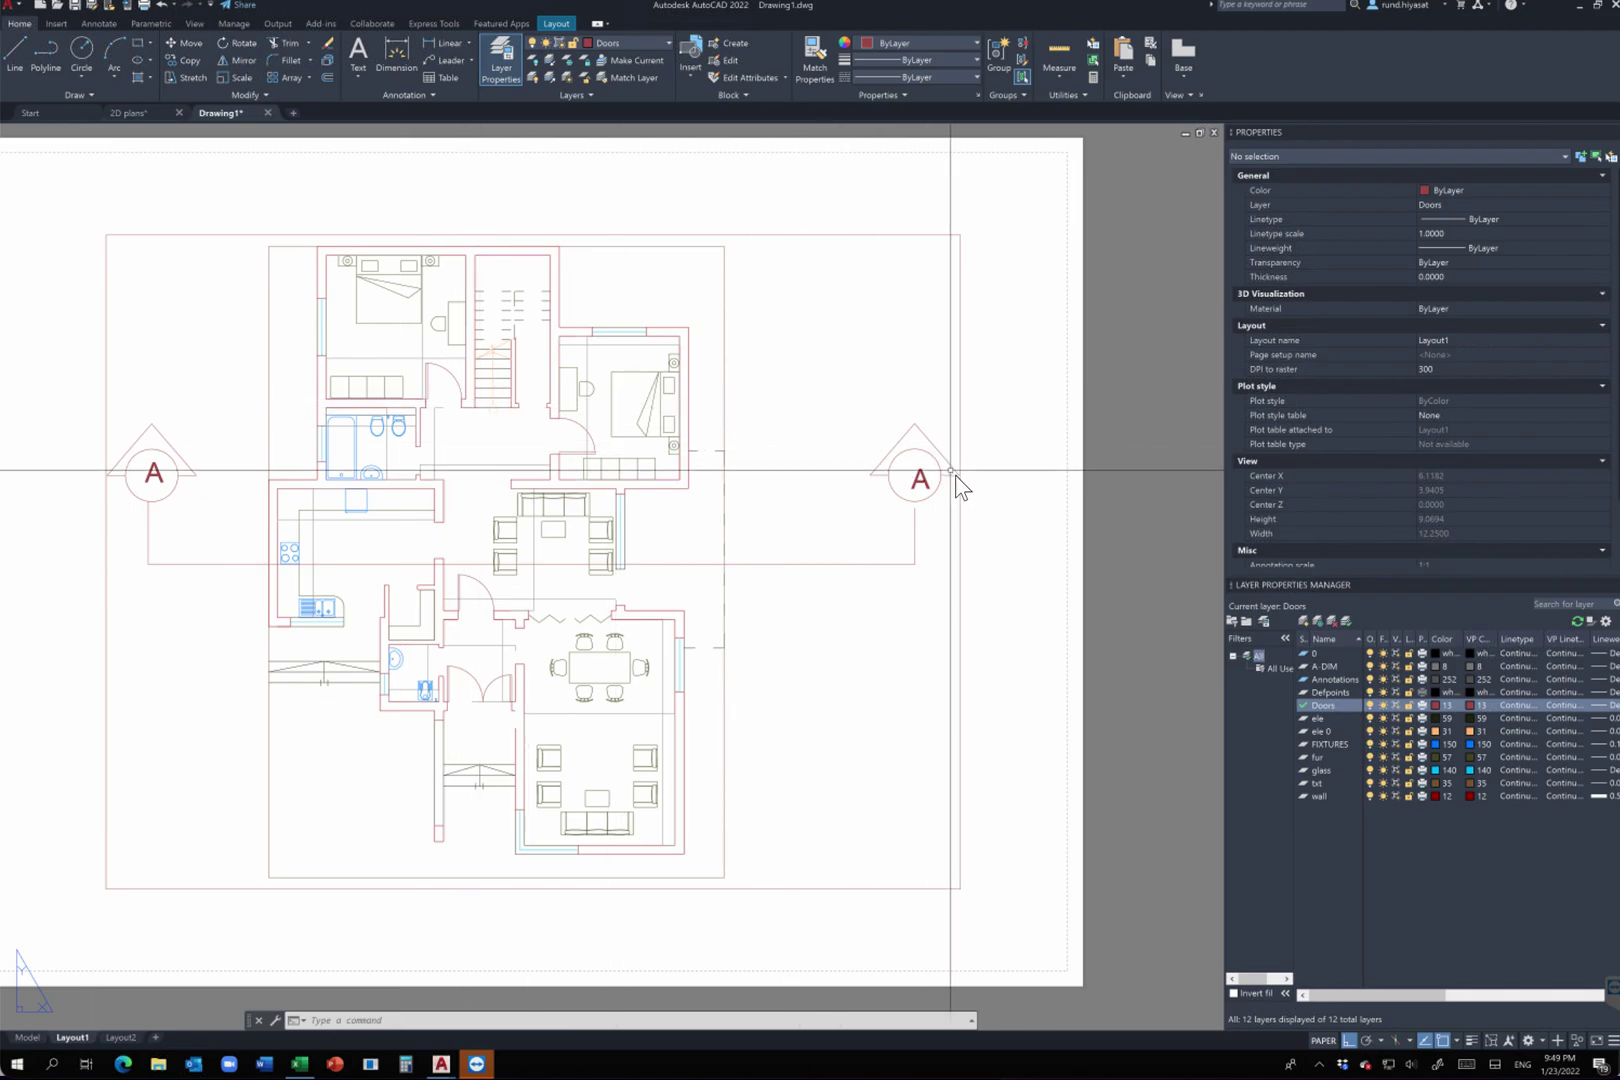
Step: Activate the Layout1 viewport, reposition the floor plan so both section markers fit inside its frame, and return to paper space
{"action": "double_click", "coordinate": [757, 372]}
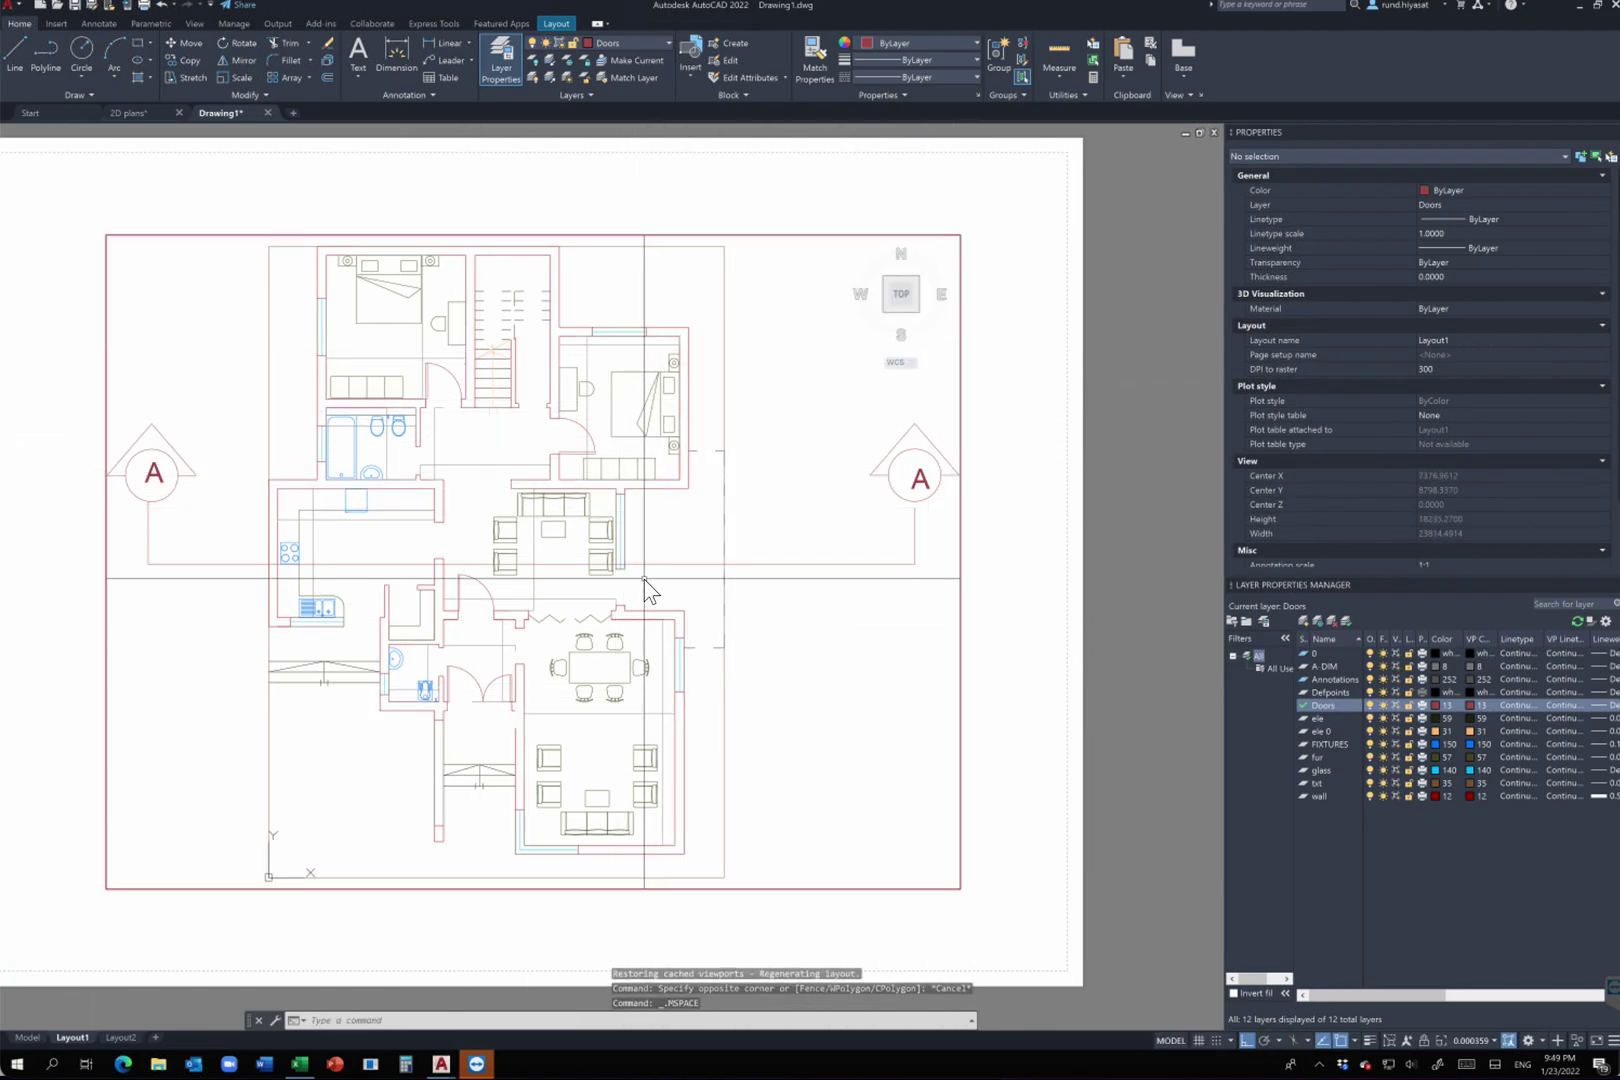
{"action": "scroll", "coordinate": [640, 578], "scroll_direction": "up", "scroll_amount": 5}
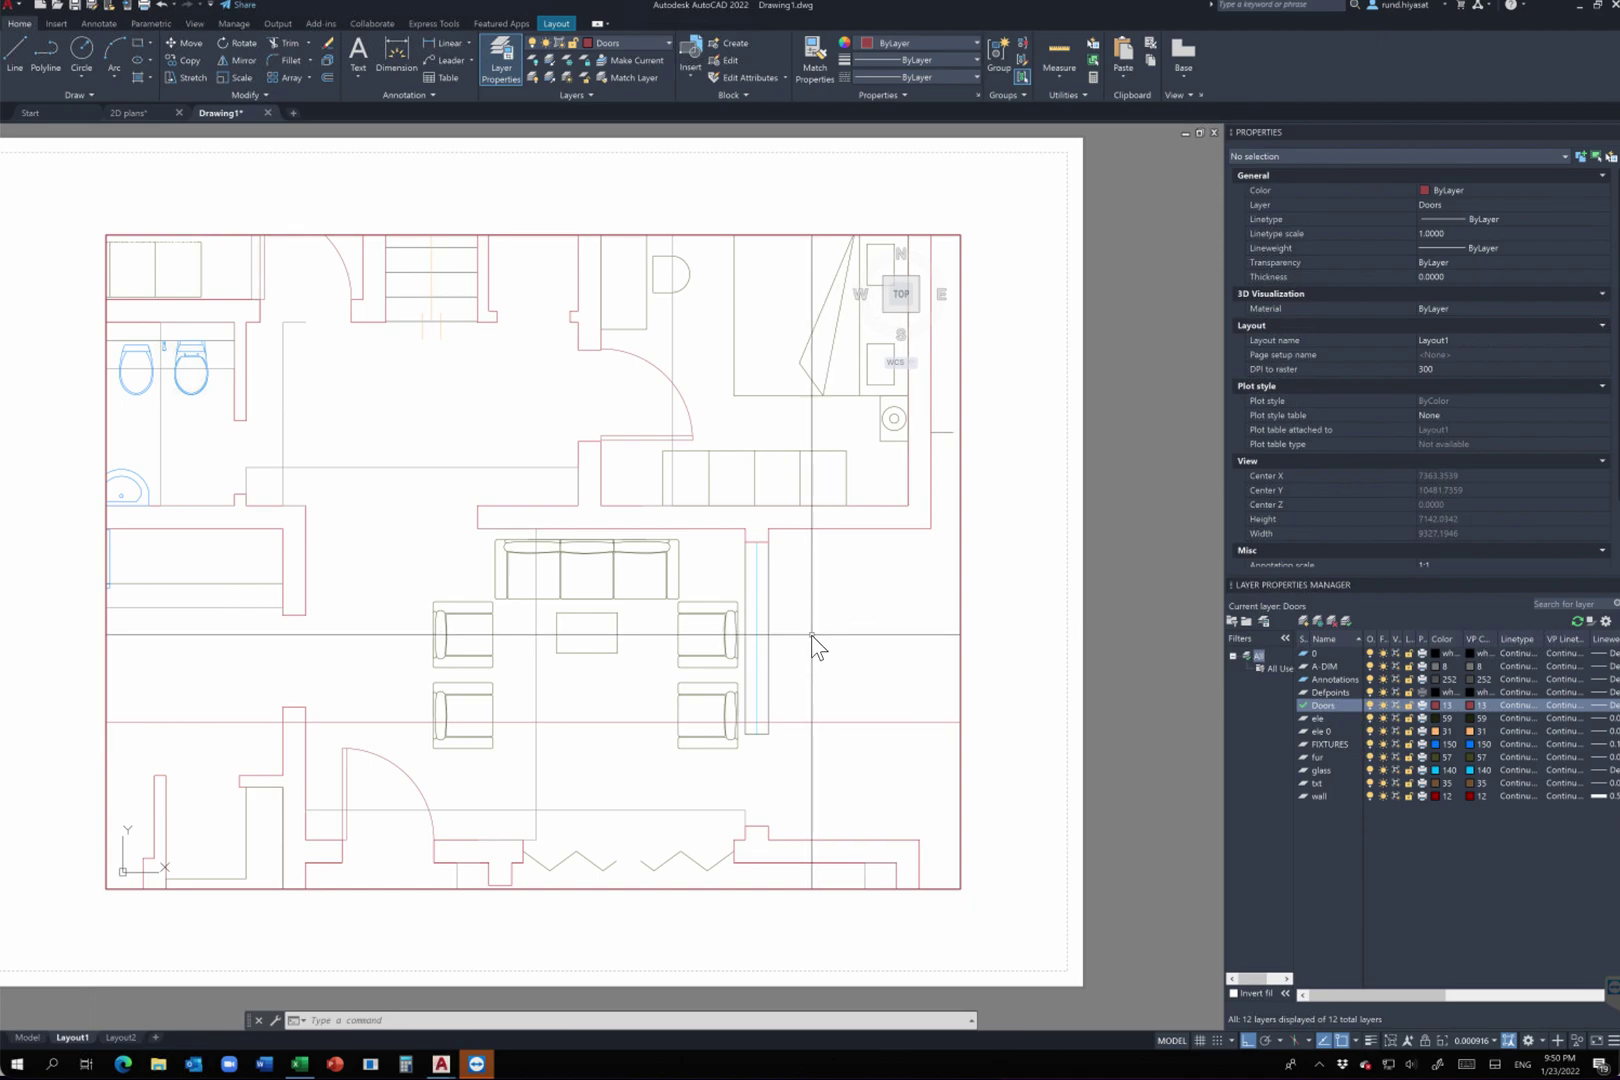
{"action": "scroll", "coordinate": [811, 634], "scroll_direction": "down", "scroll_amount": 4}
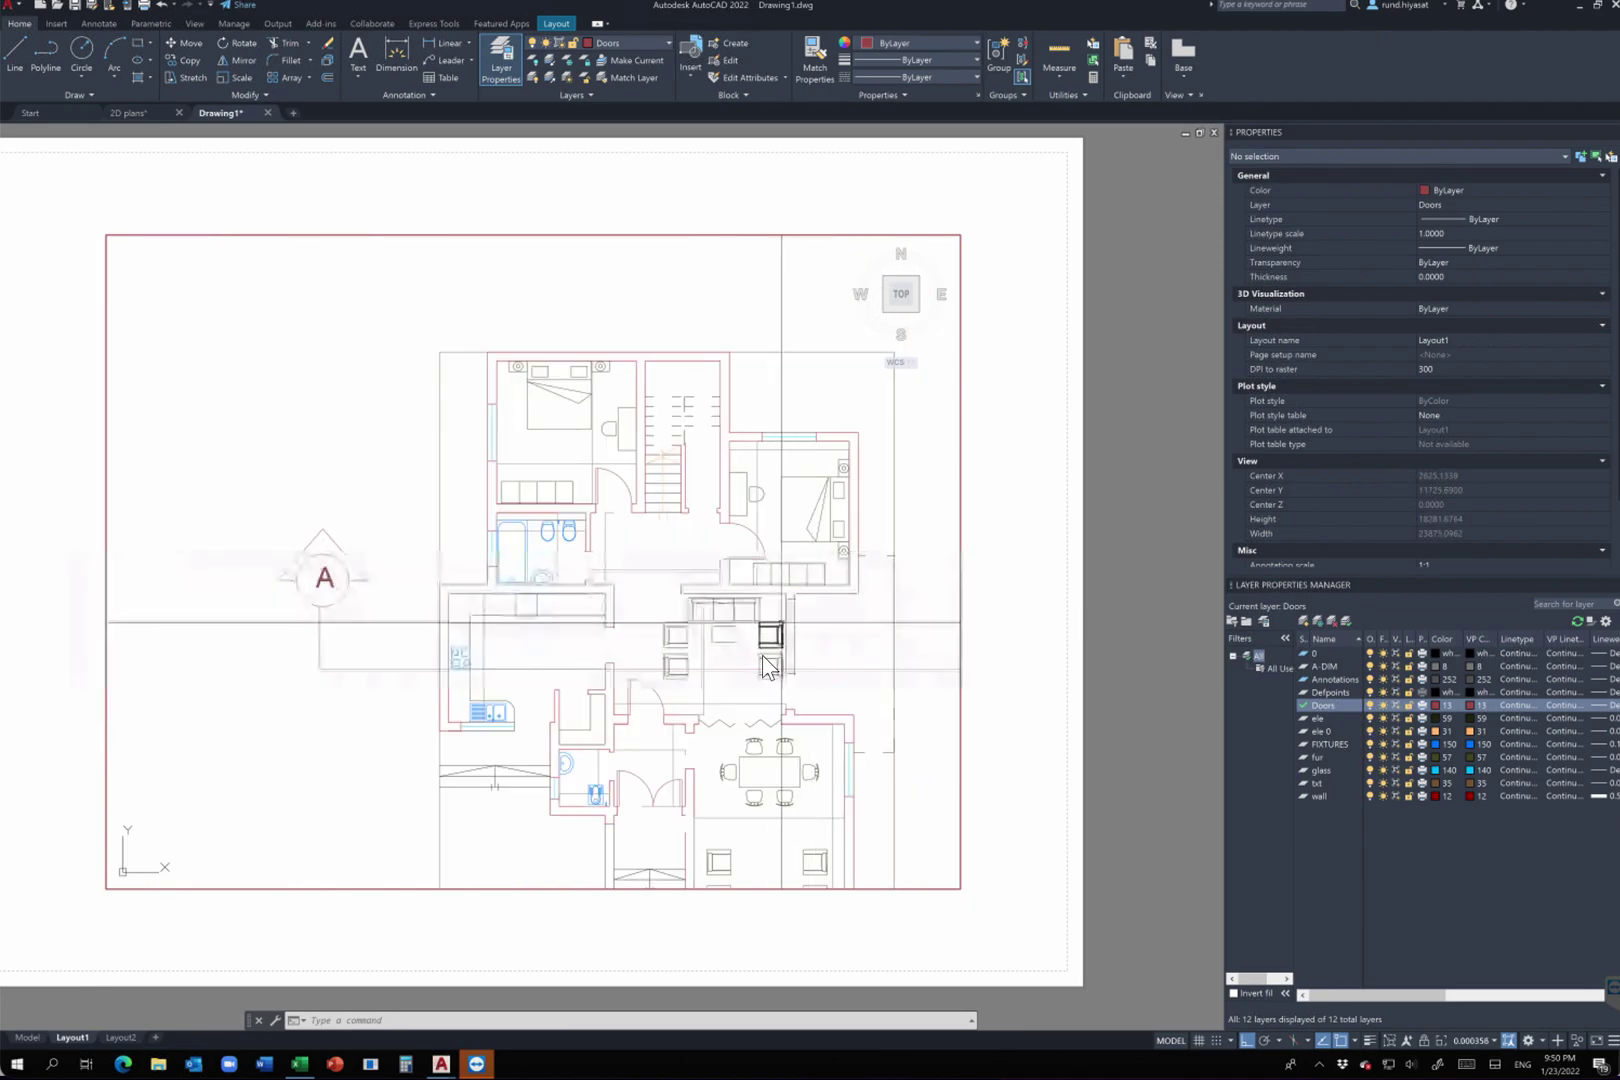
{"action": "middle_click_drag", "start_coordinate": [531, 547], "coordinate": [483, 515]}
{"action": "middle_click_drag", "start_coordinate": [811, 825], "coordinate": [705, 760]}
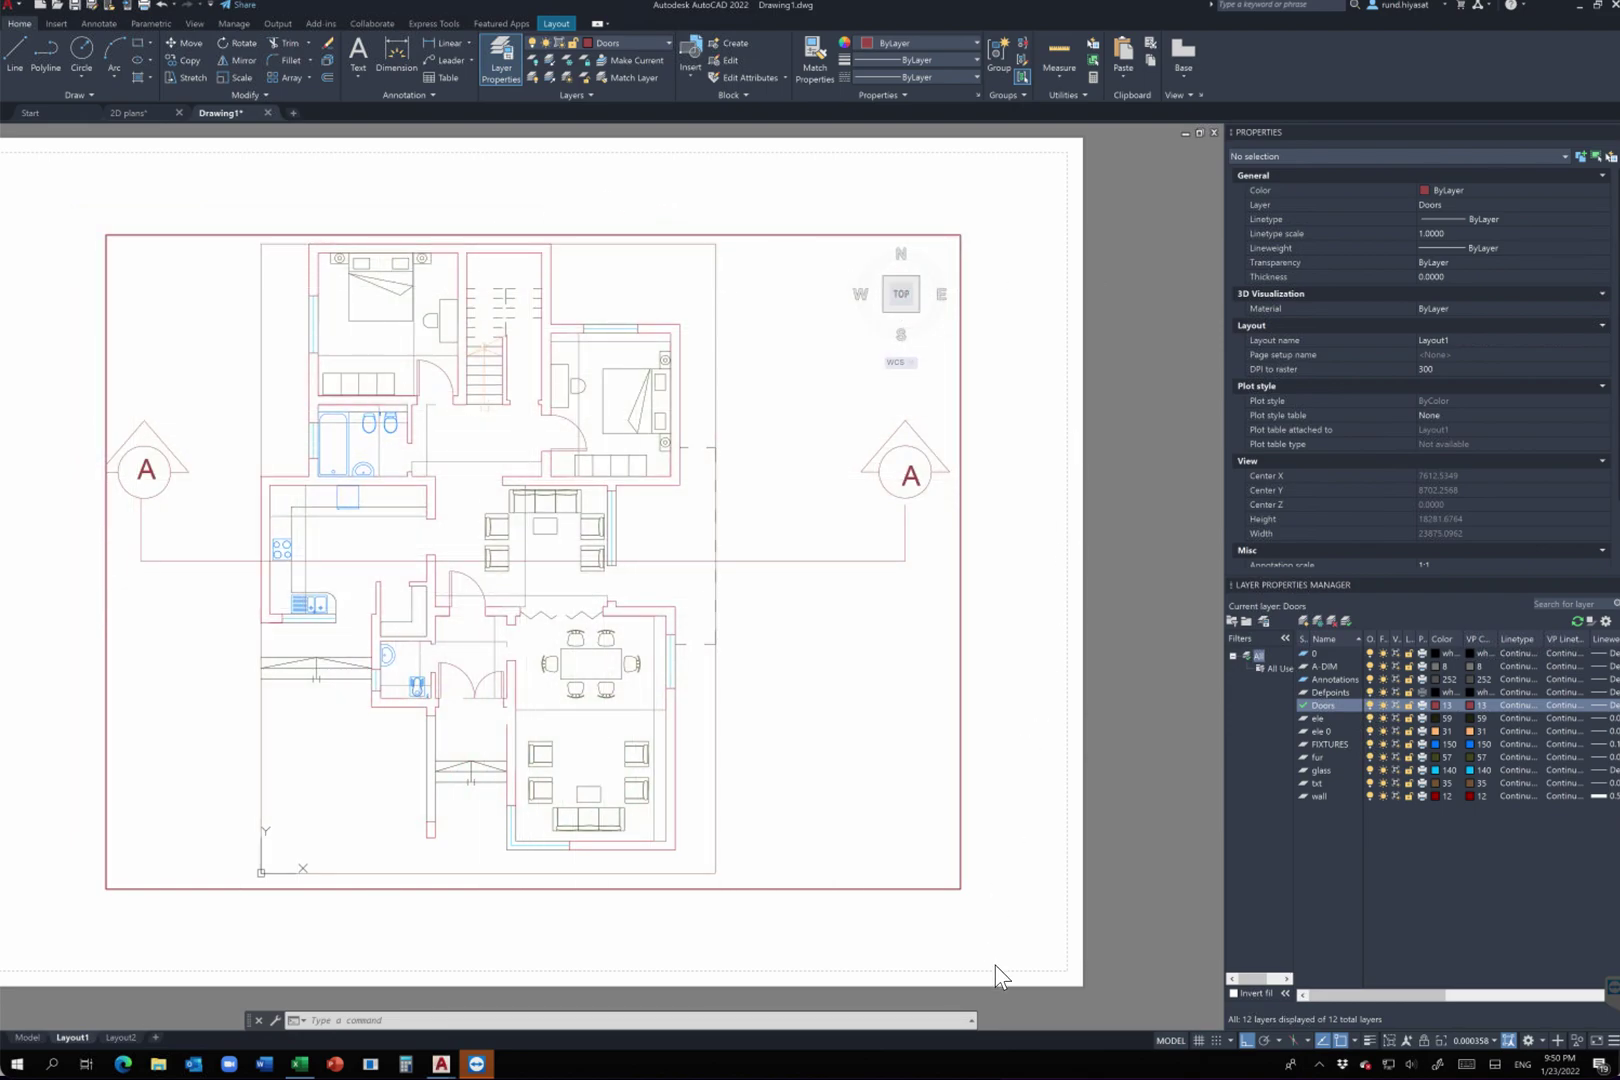
{"action": "middle_click_drag", "start_coordinate": [537, 480], "coordinate": [1416, 1000]}
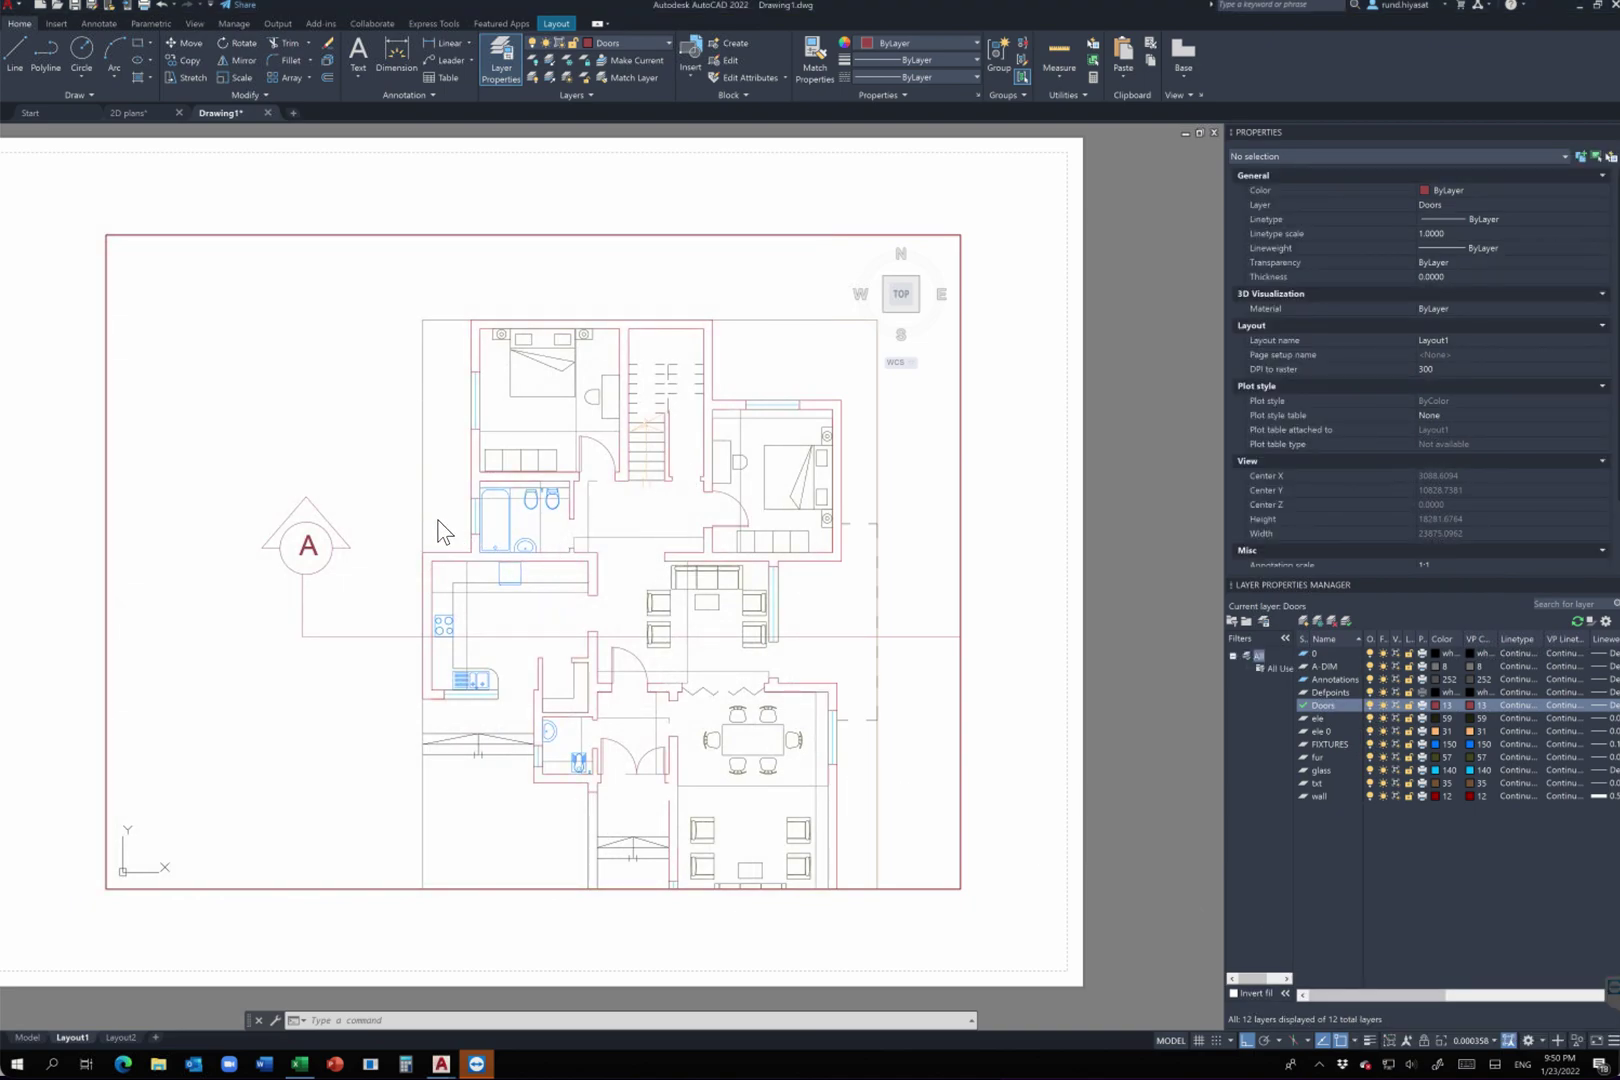
{"action": "middle_click_drag", "start_coordinate": [618, 517], "coordinate": [470, 472]}
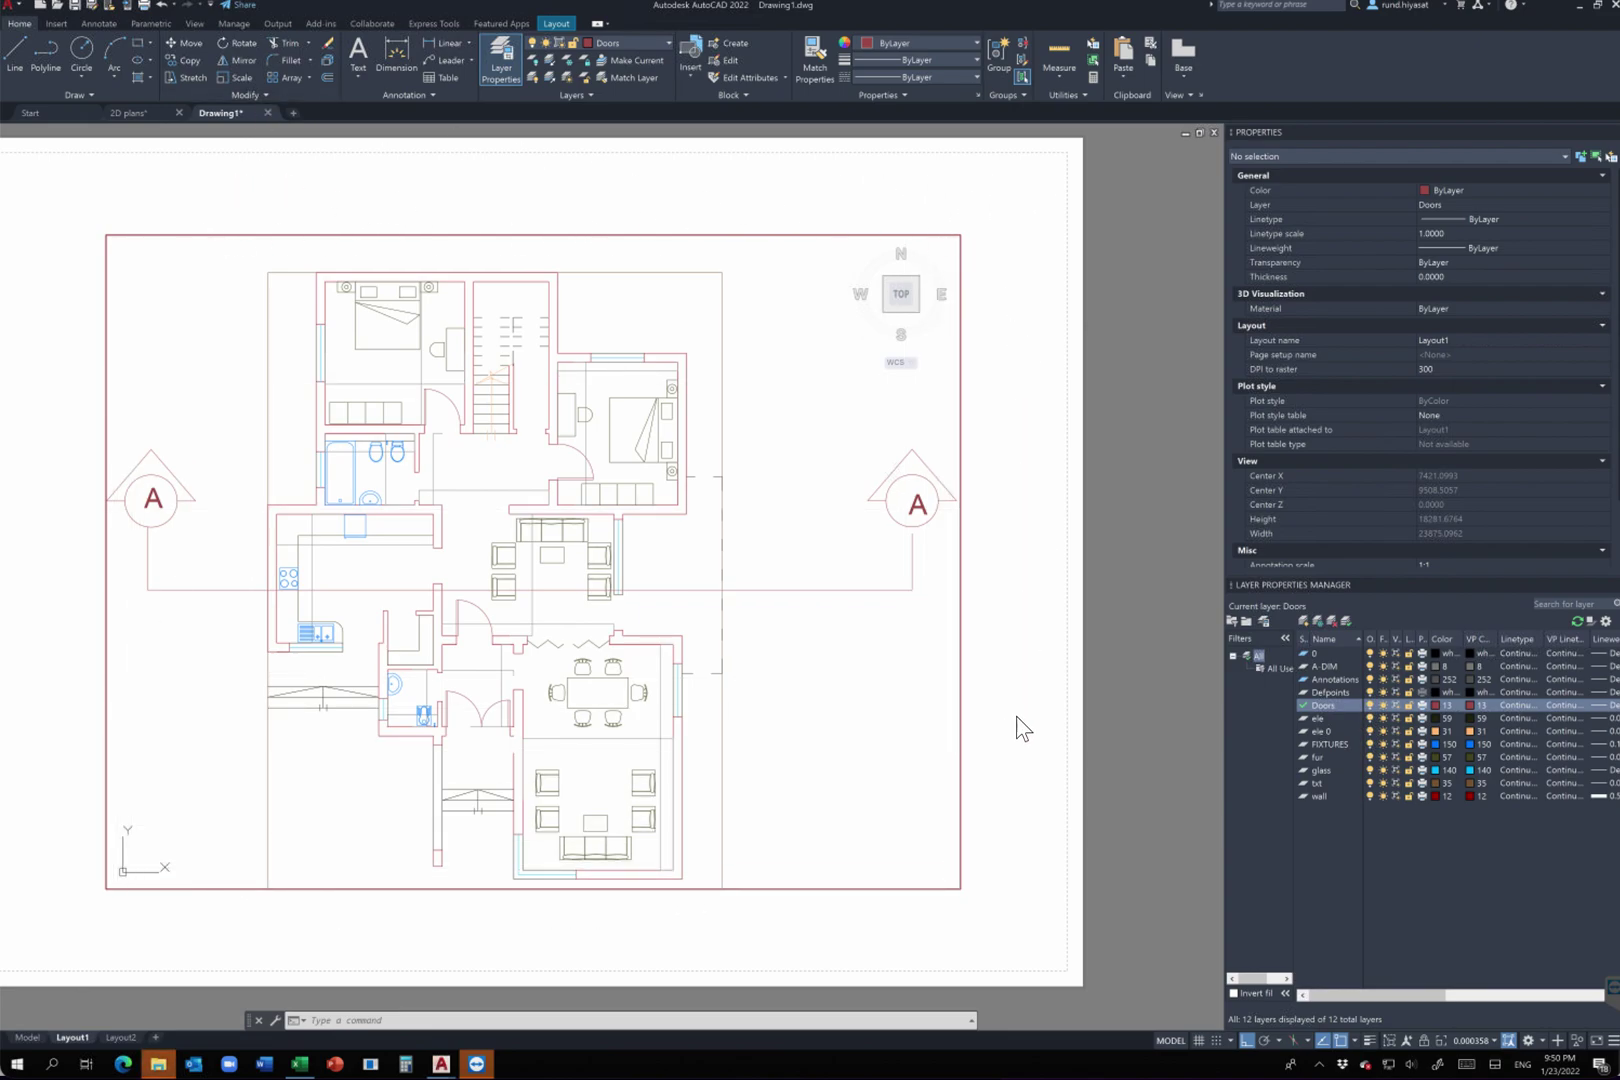
{"action": "double_click", "coordinate": [1024, 521]}
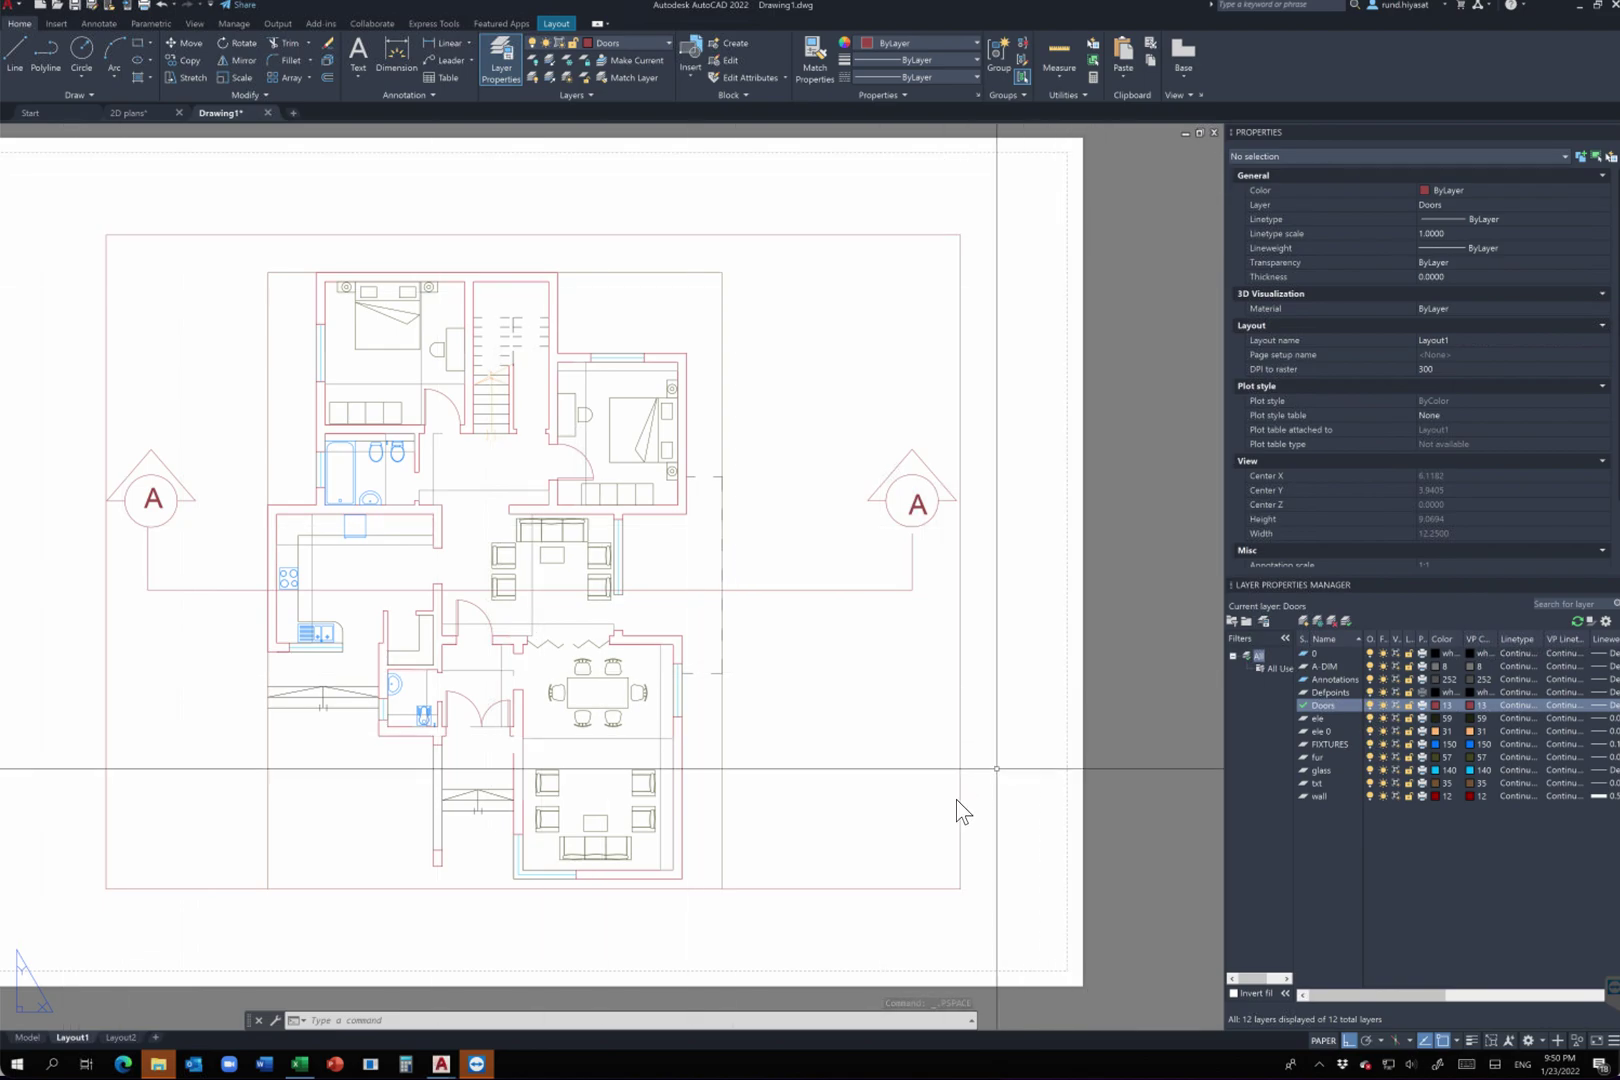
Step: Rename Layout1 as GF PLAN
{"action": "scroll", "coordinate": [933, 776], "scroll_direction": "down", "scroll_amount": 3}
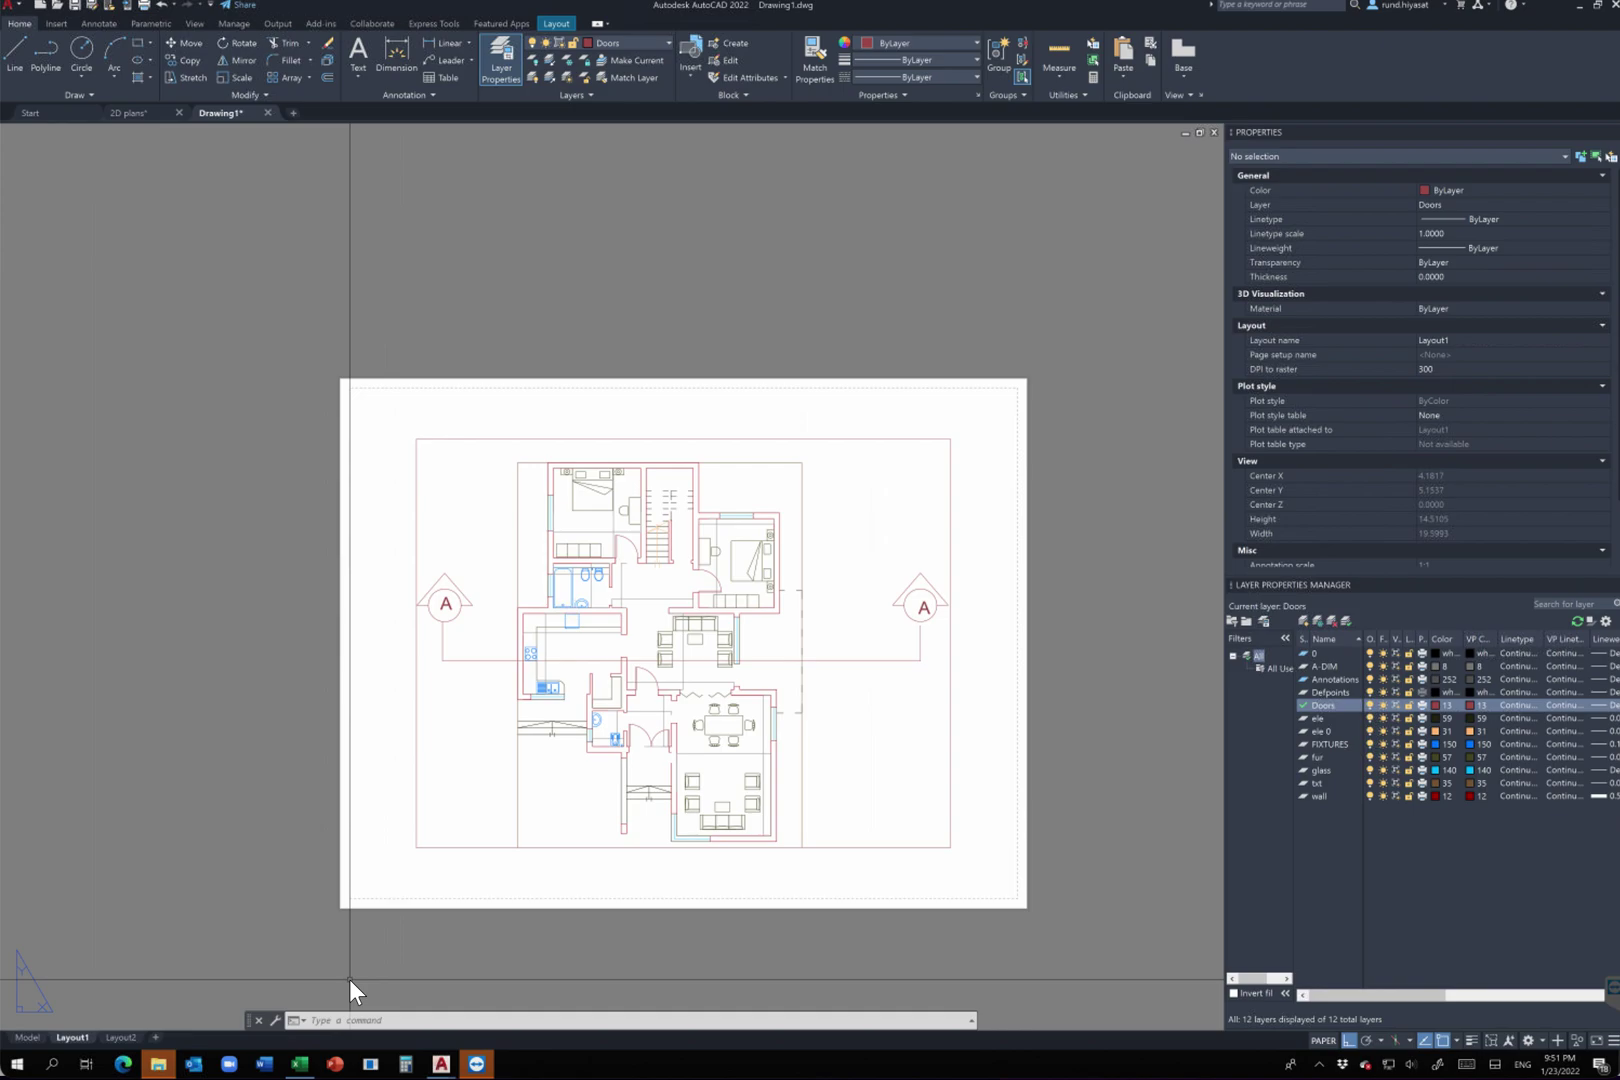
{"action": "right_click", "coordinate": [77, 1035]}
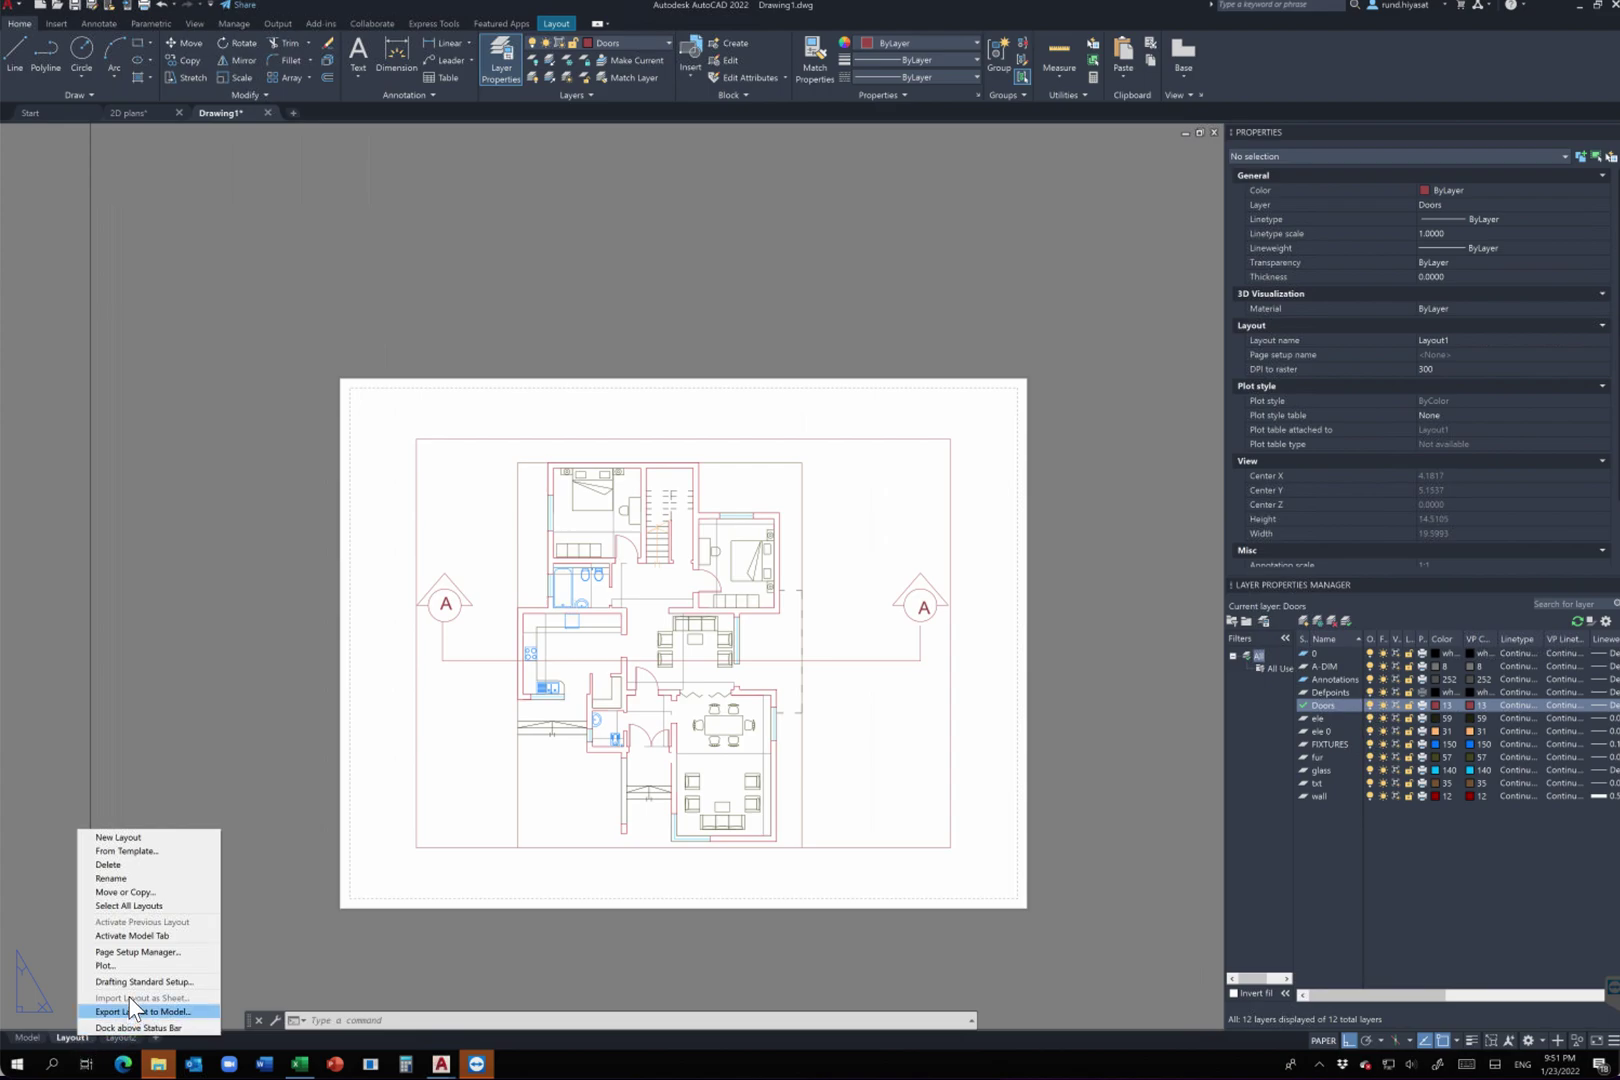
{"action": "left_click", "coordinate": [123, 880]}
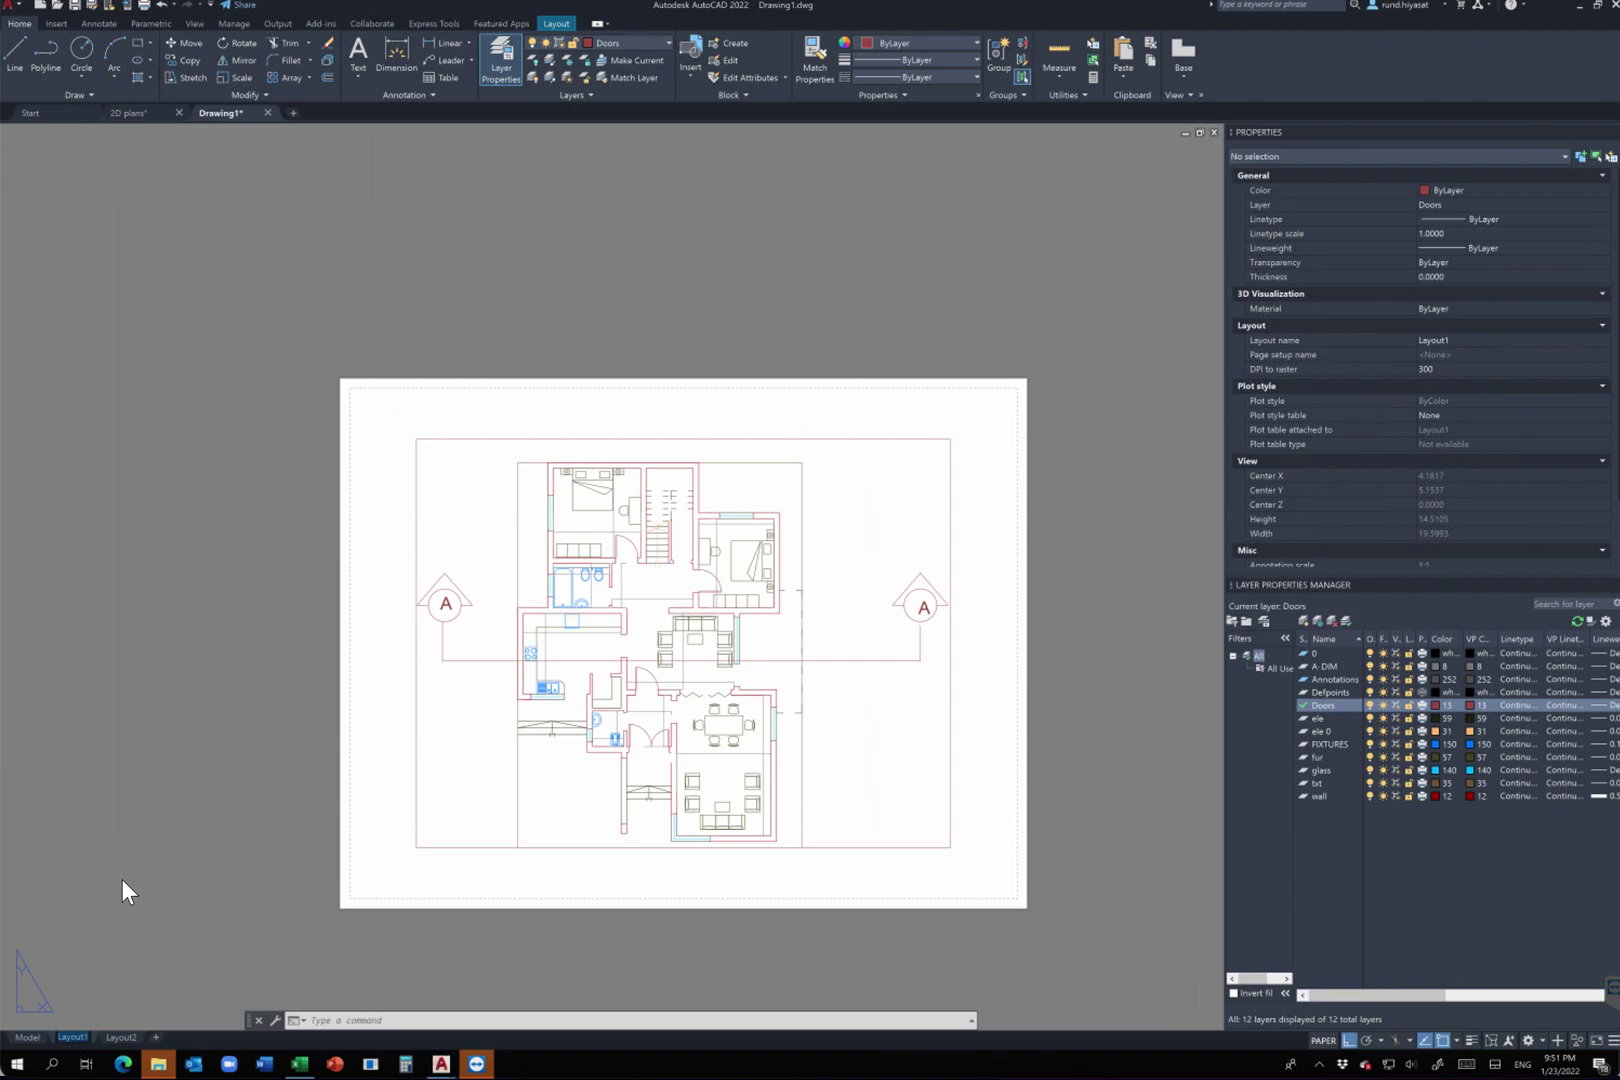
{"action": "type", "text": "GF PLAN"}
{"action": "key", "text": "Return"}
{"action": "middle_click_drag", "start_coordinate": [940, 868], "coordinate": [900, 700]}
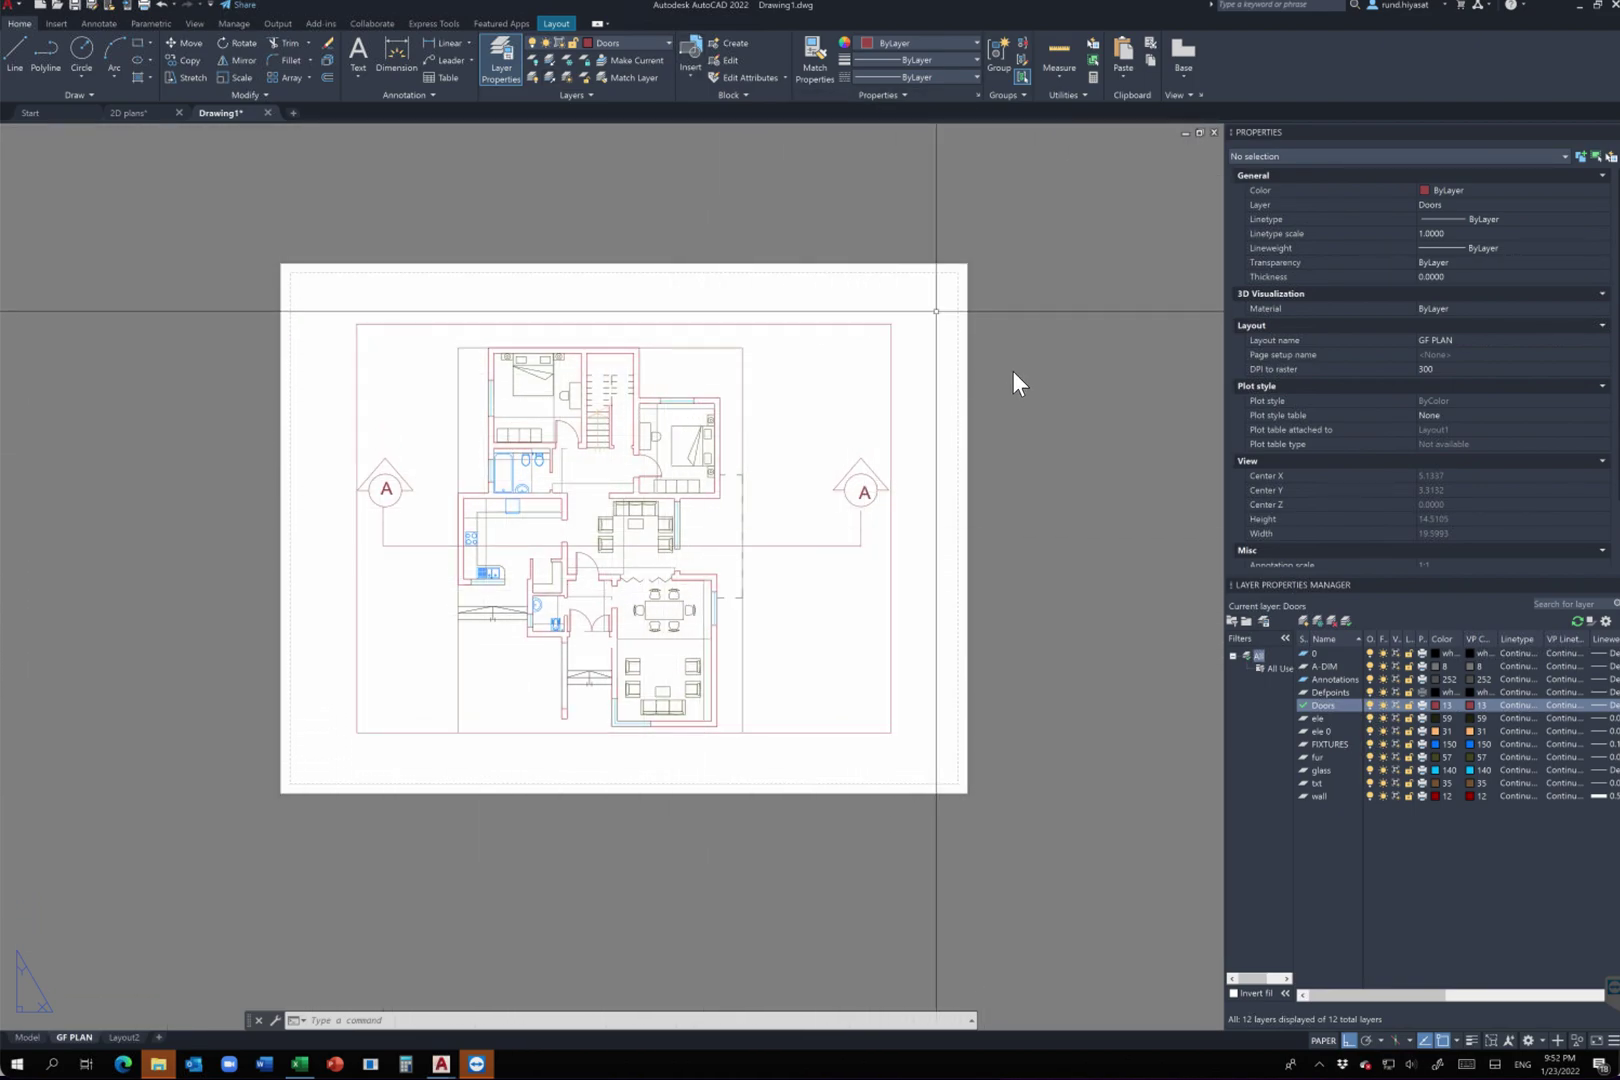
Step: Modify the page setup of the GF PLAN layout to use A4 (210 x 297 mm) paper
{"action": "right_click", "coordinate": [80, 1046]}
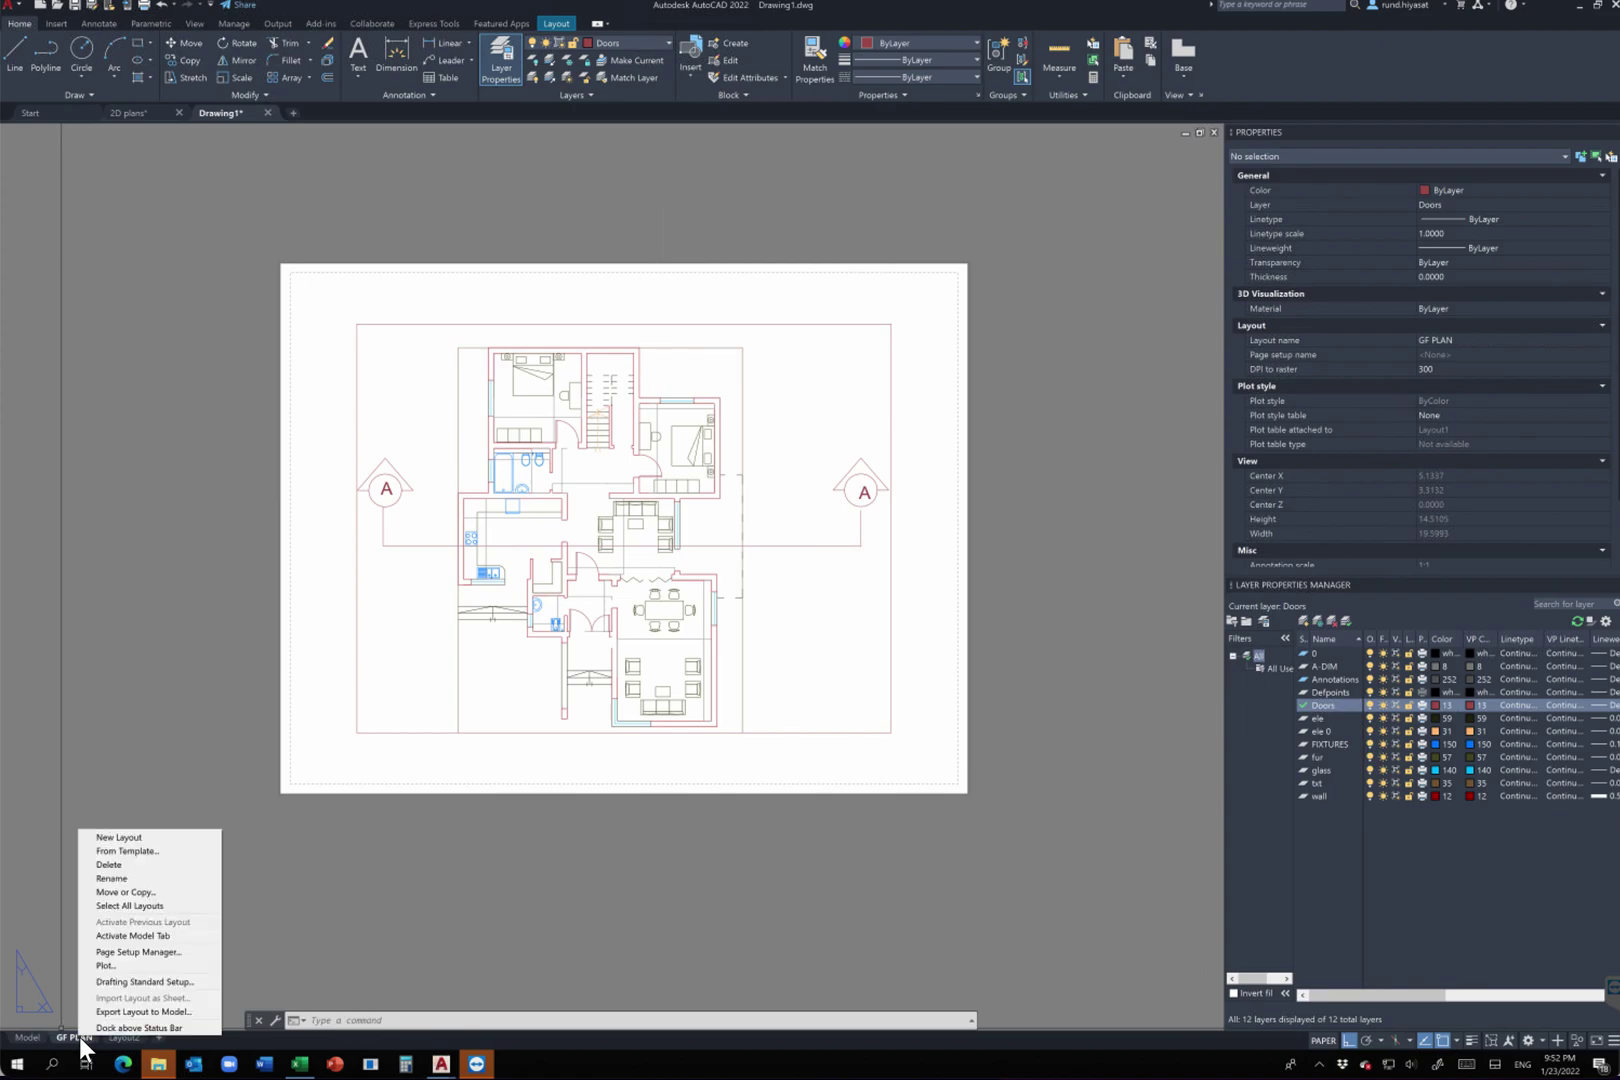
{"action": "left_click", "coordinate": [154, 954]}
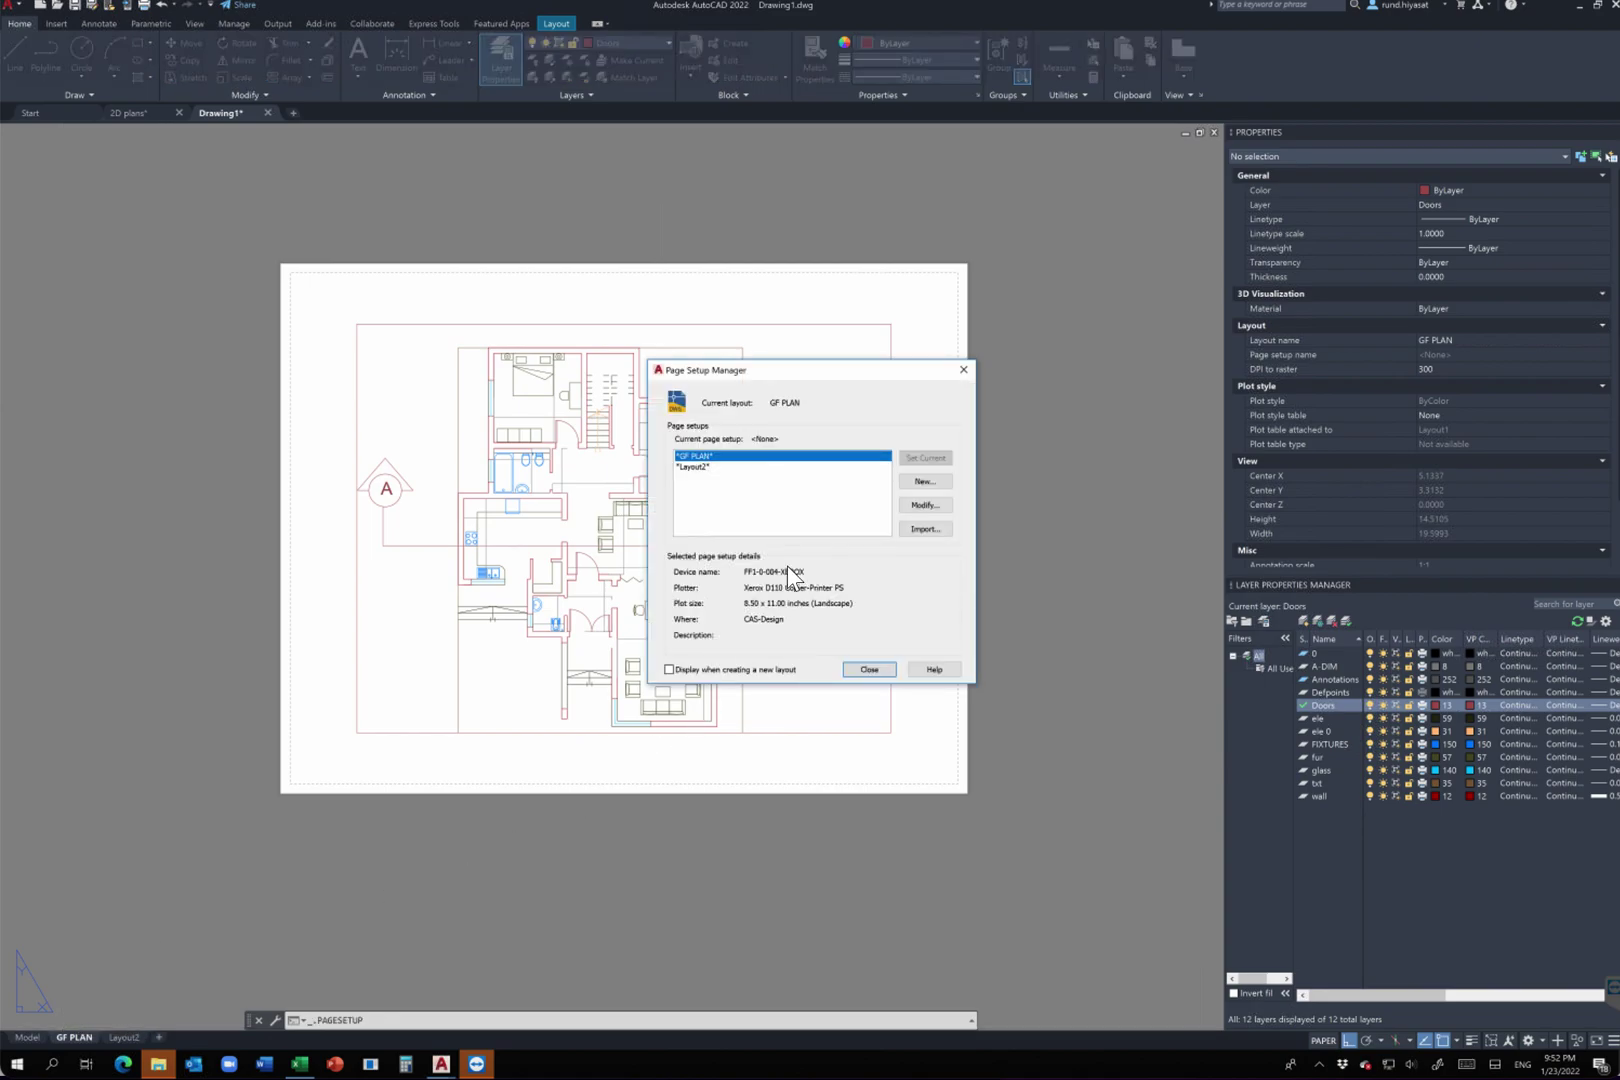
{"action": "left_click", "coordinate": [714, 466]}
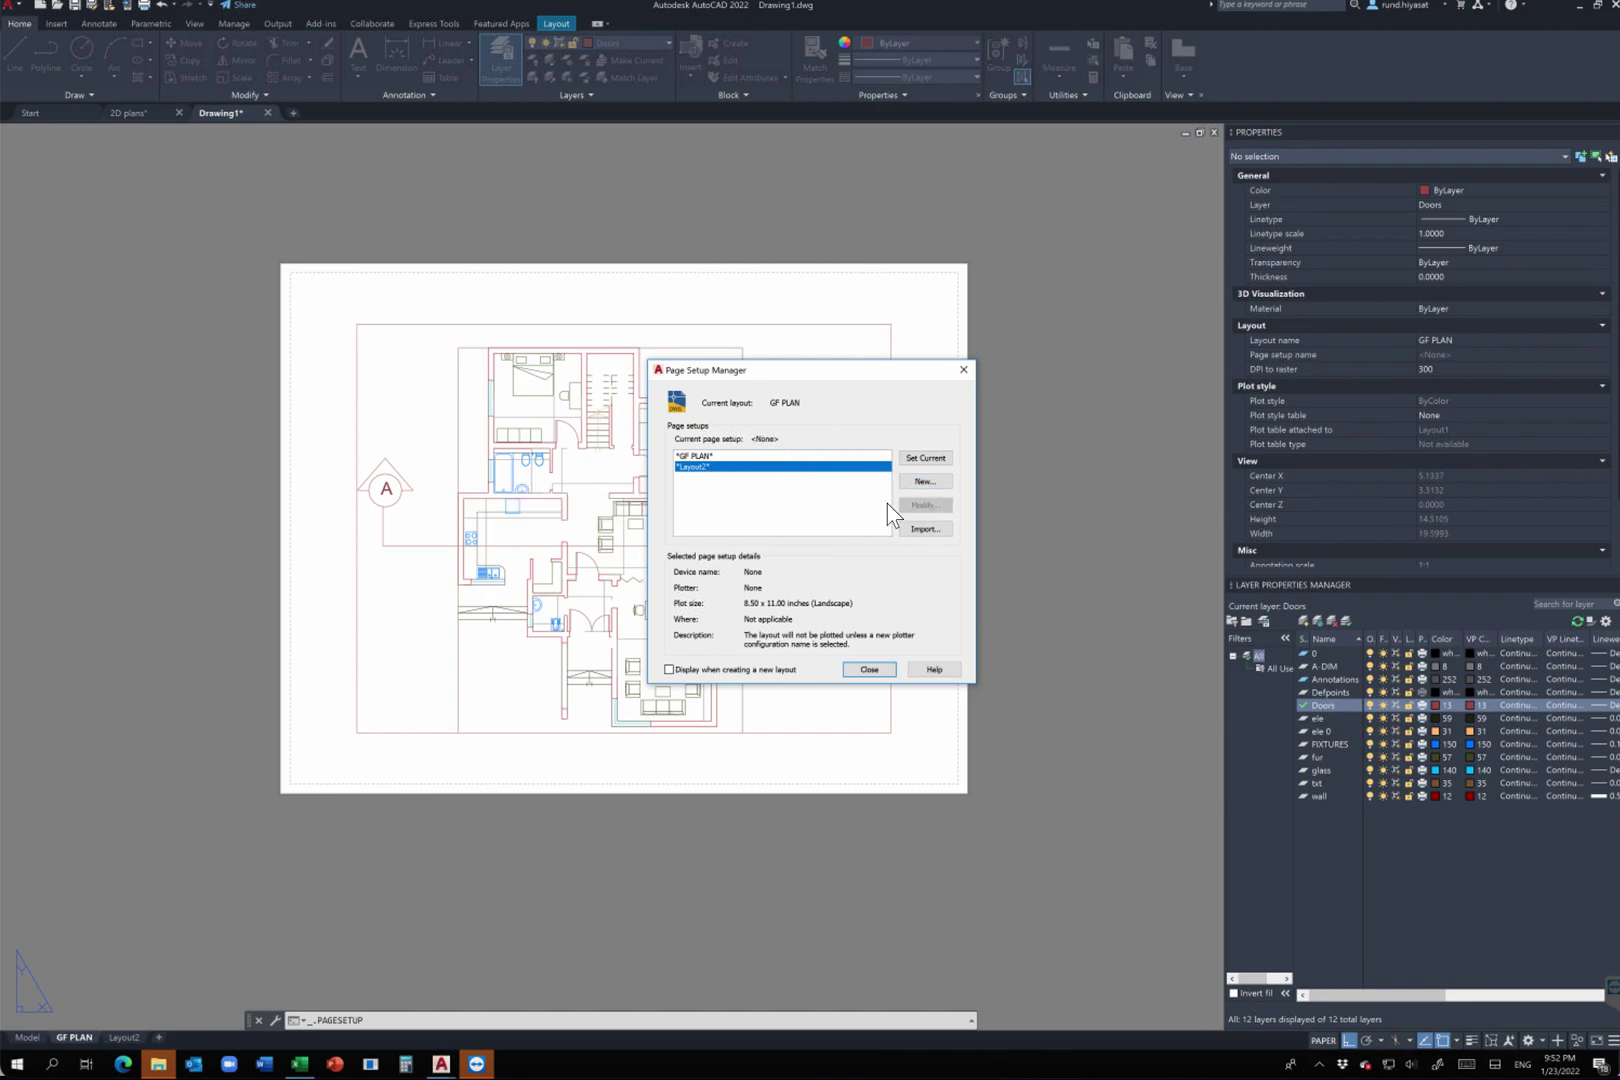
{"action": "left_click", "coordinate": [705, 456]}
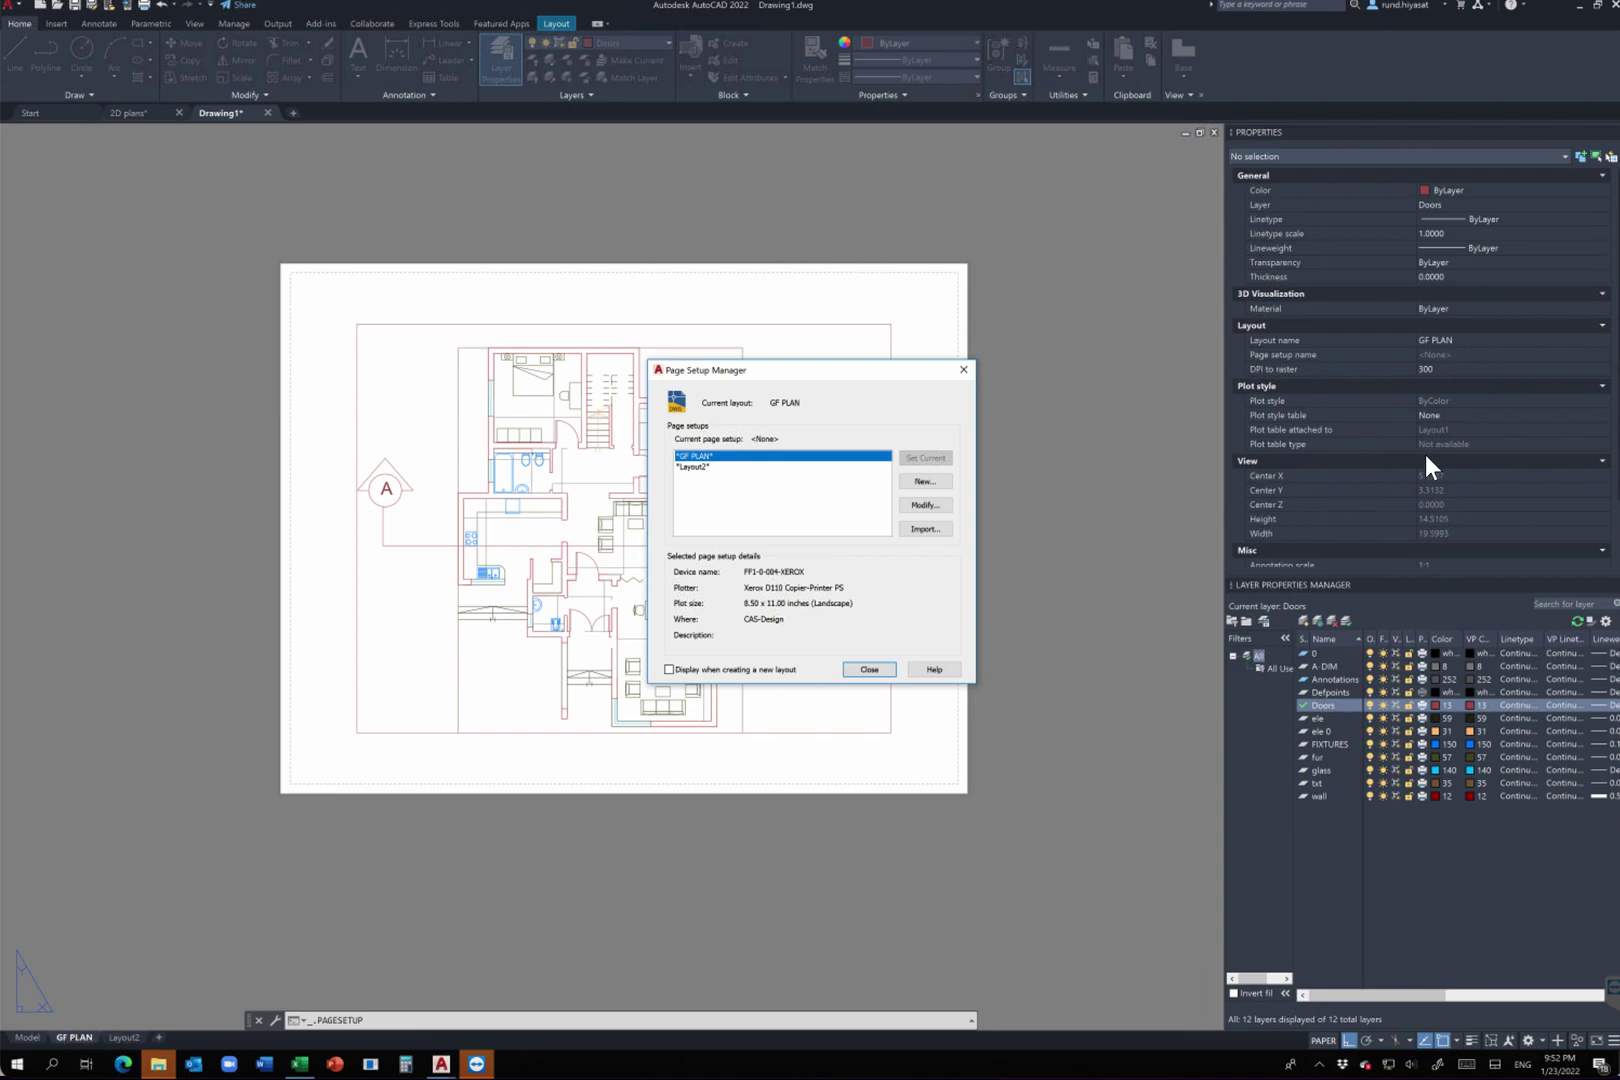
{"action": "left_click", "coordinate": [923, 507]}
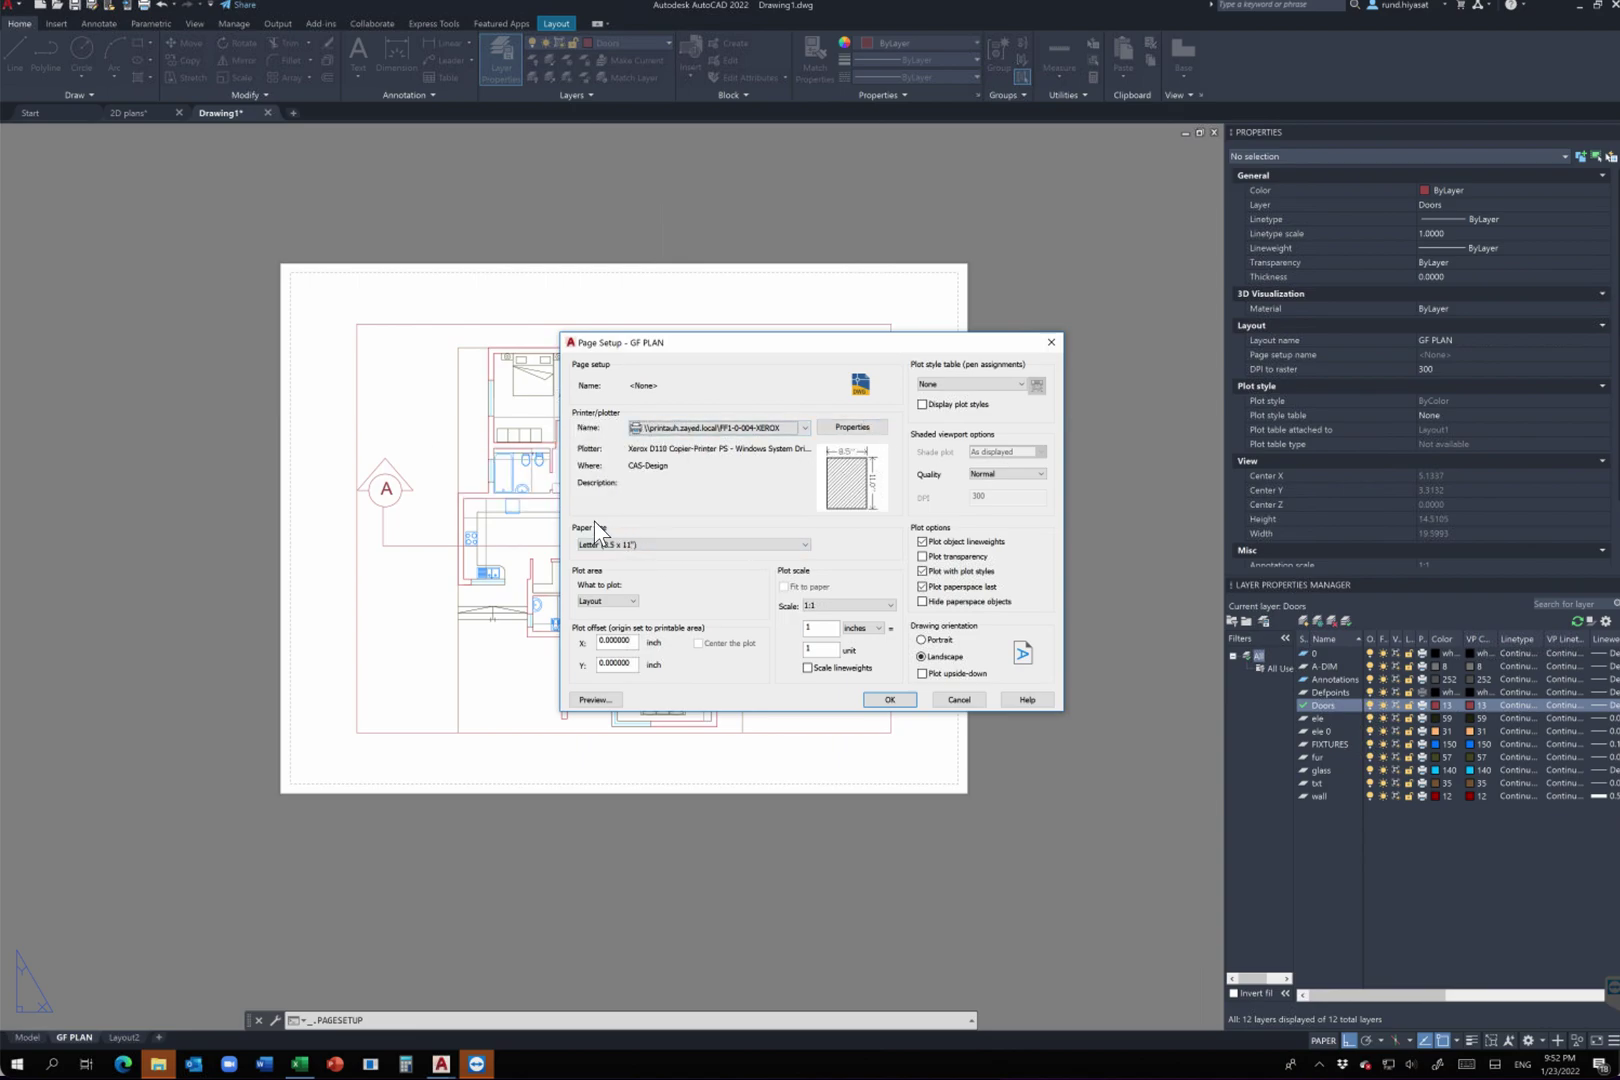
{"action": "left_click", "coordinate": [653, 544]}
{"action": "left_click", "coordinate": [653, 544]}
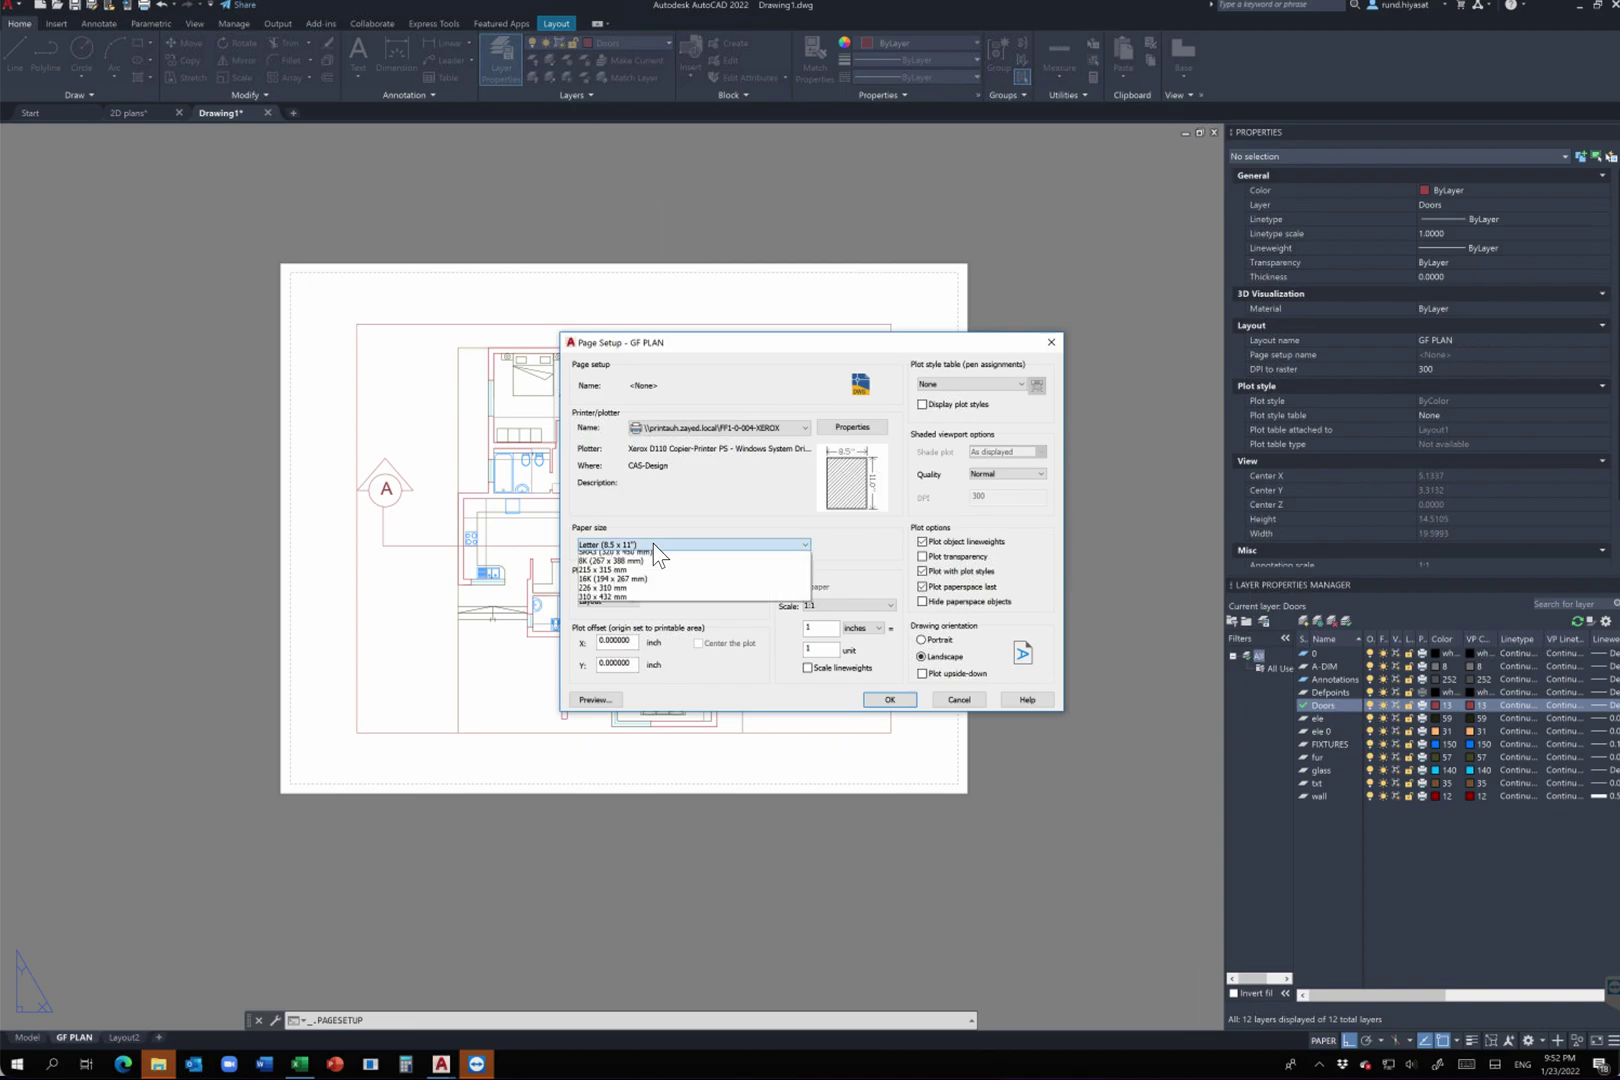
{"action": "left_click", "coordinate": [653, 544]}
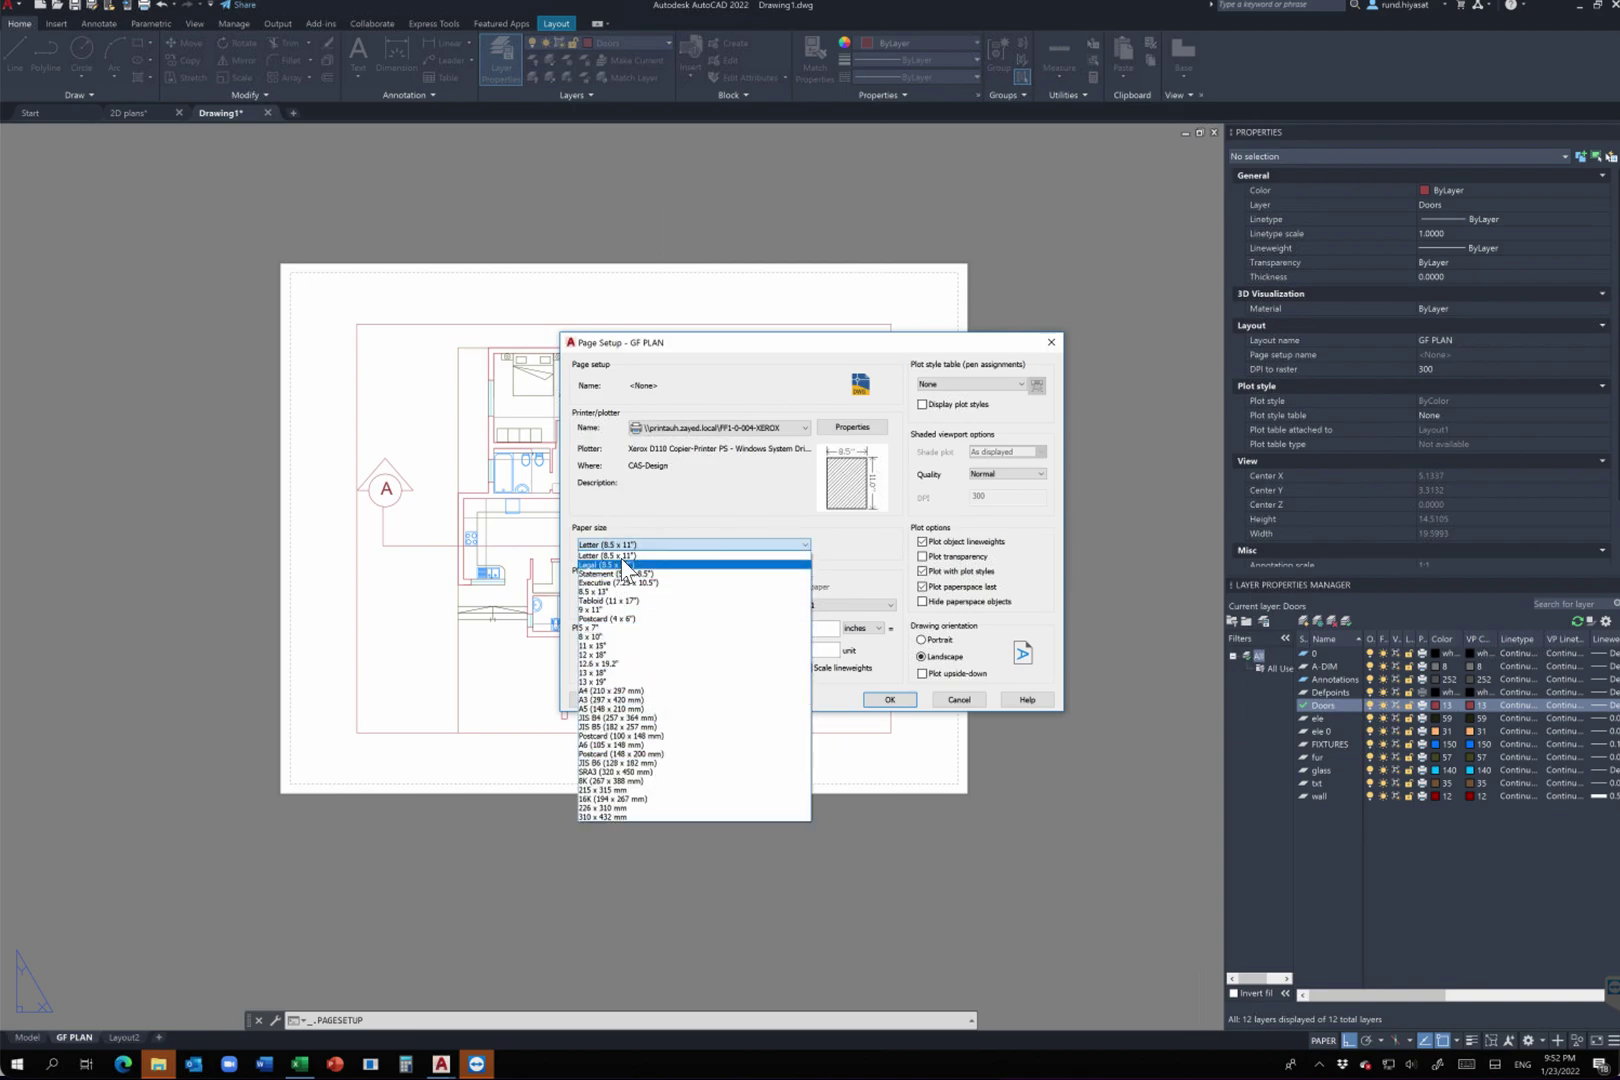
{"action": "left_click", "coordinate": [659, 691]}
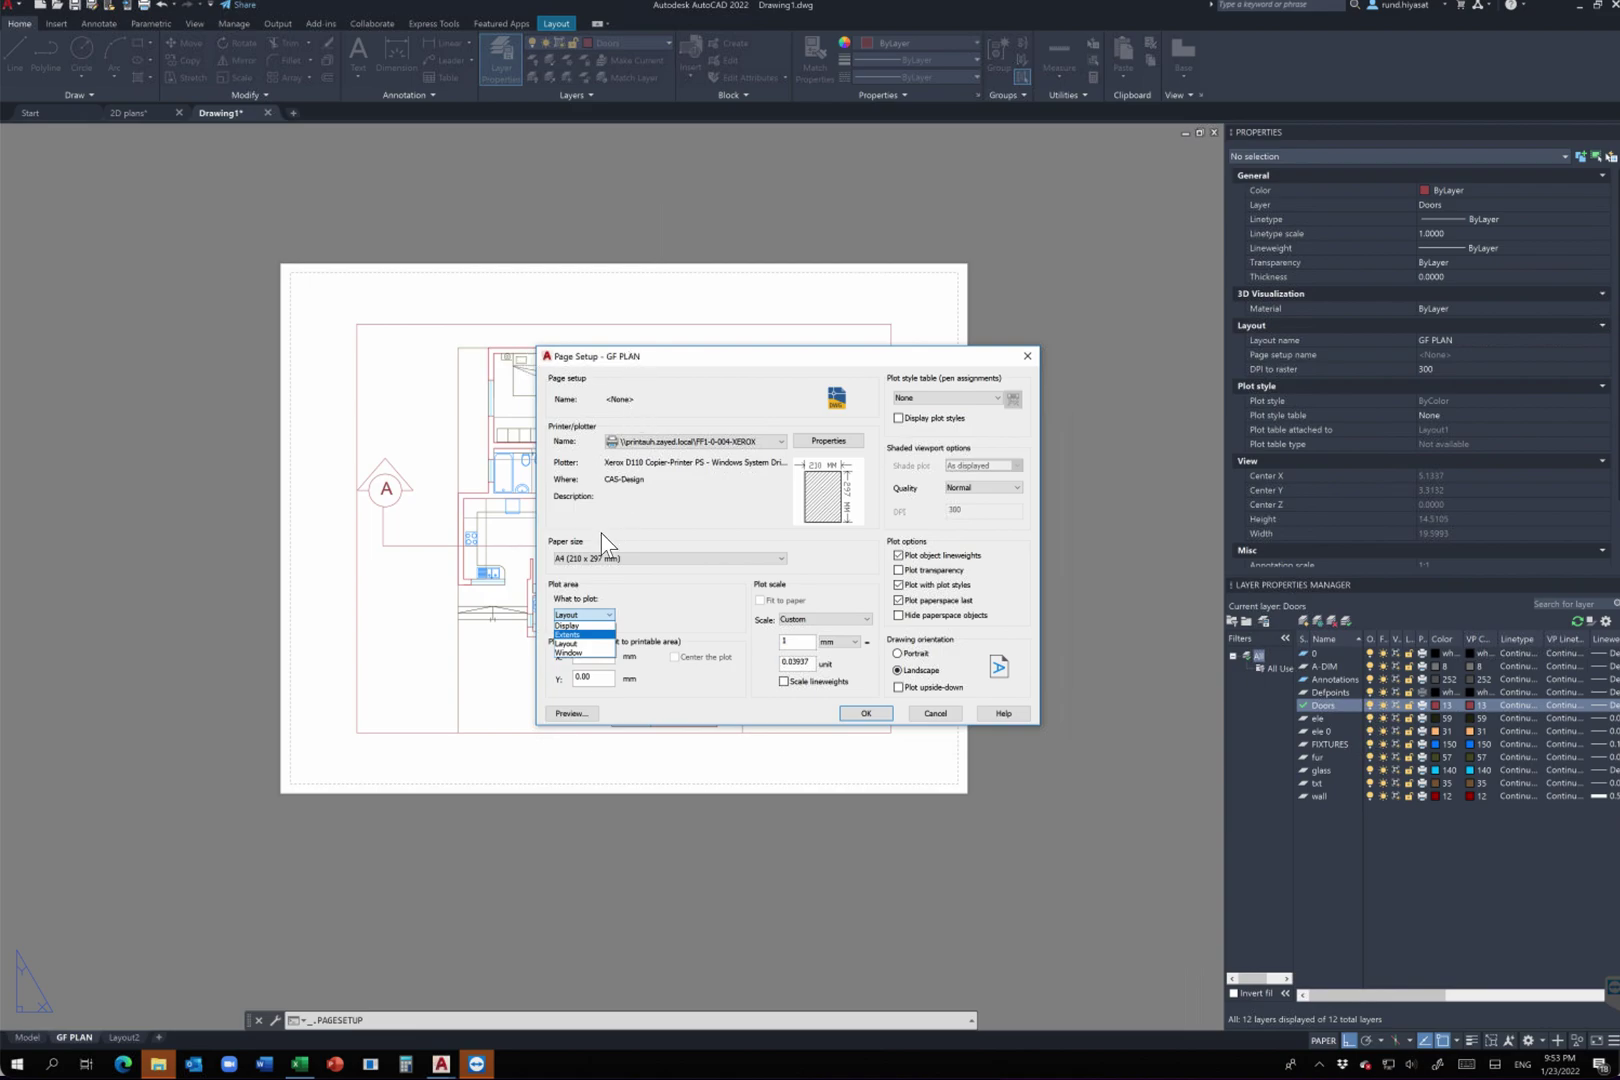
Step: Keep Layout as the plot area and set the plot scale to 1:1 in millimetres
{"action": "left_click", "coordinate": [683, 613]}
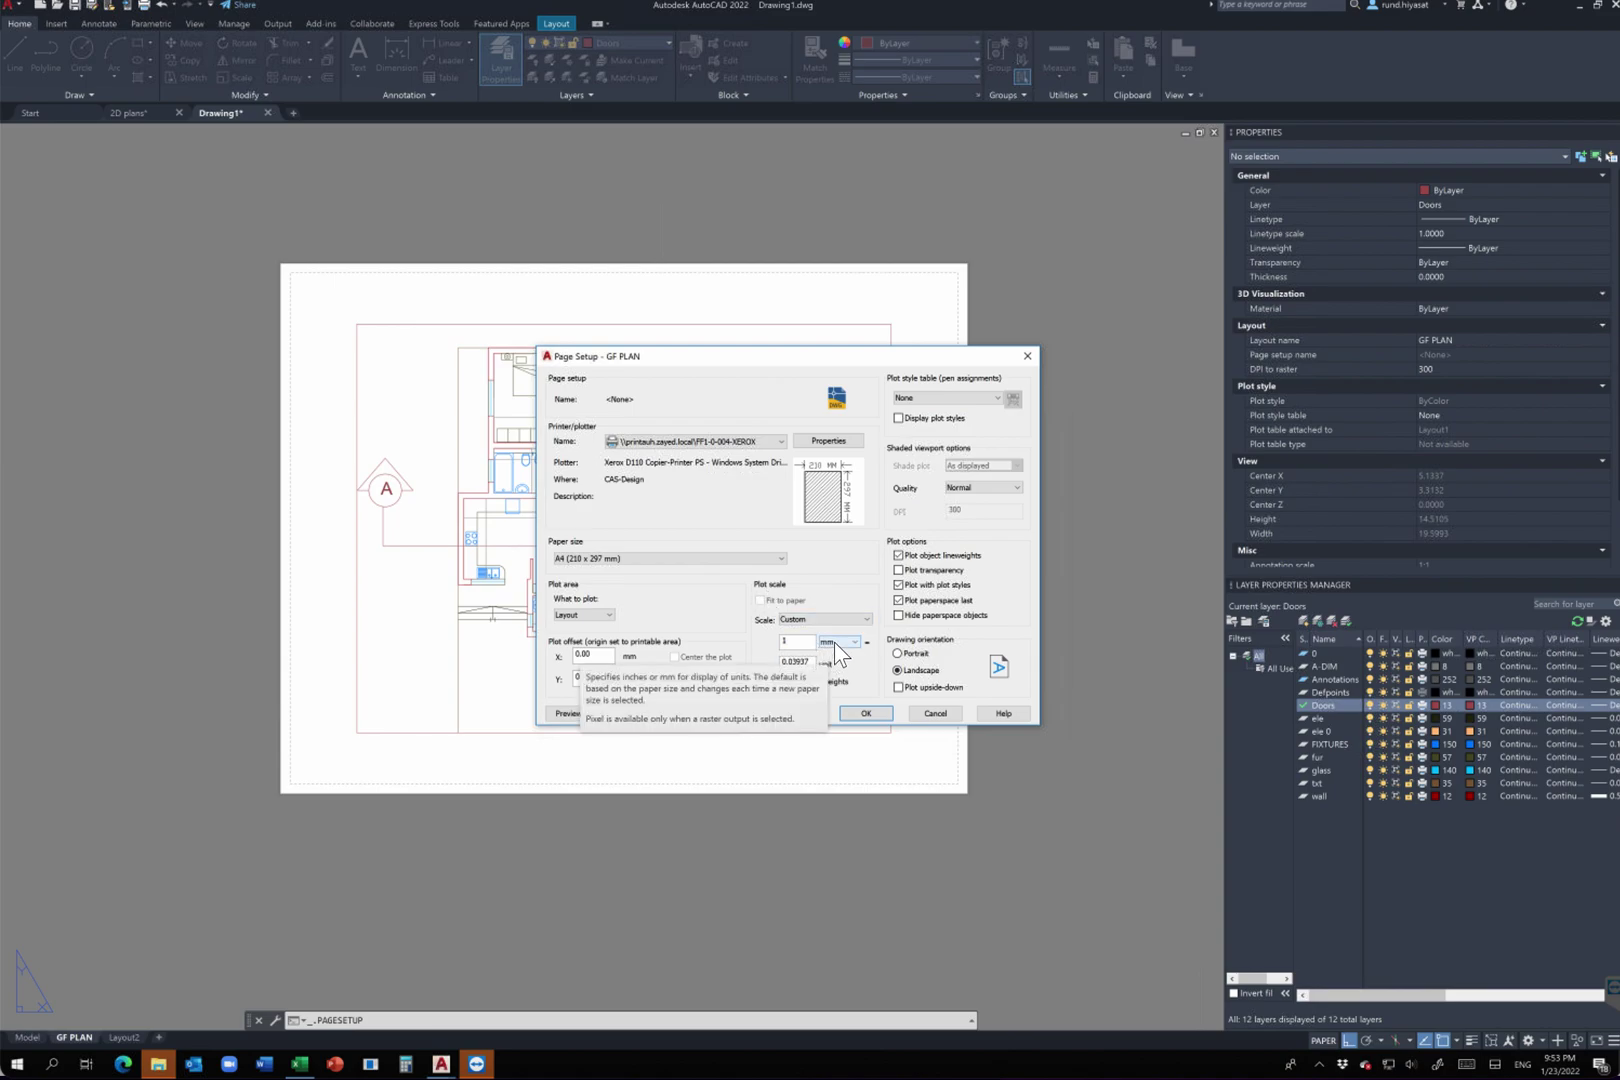
{"action": "left_click", "coordinate": [836, 643]}
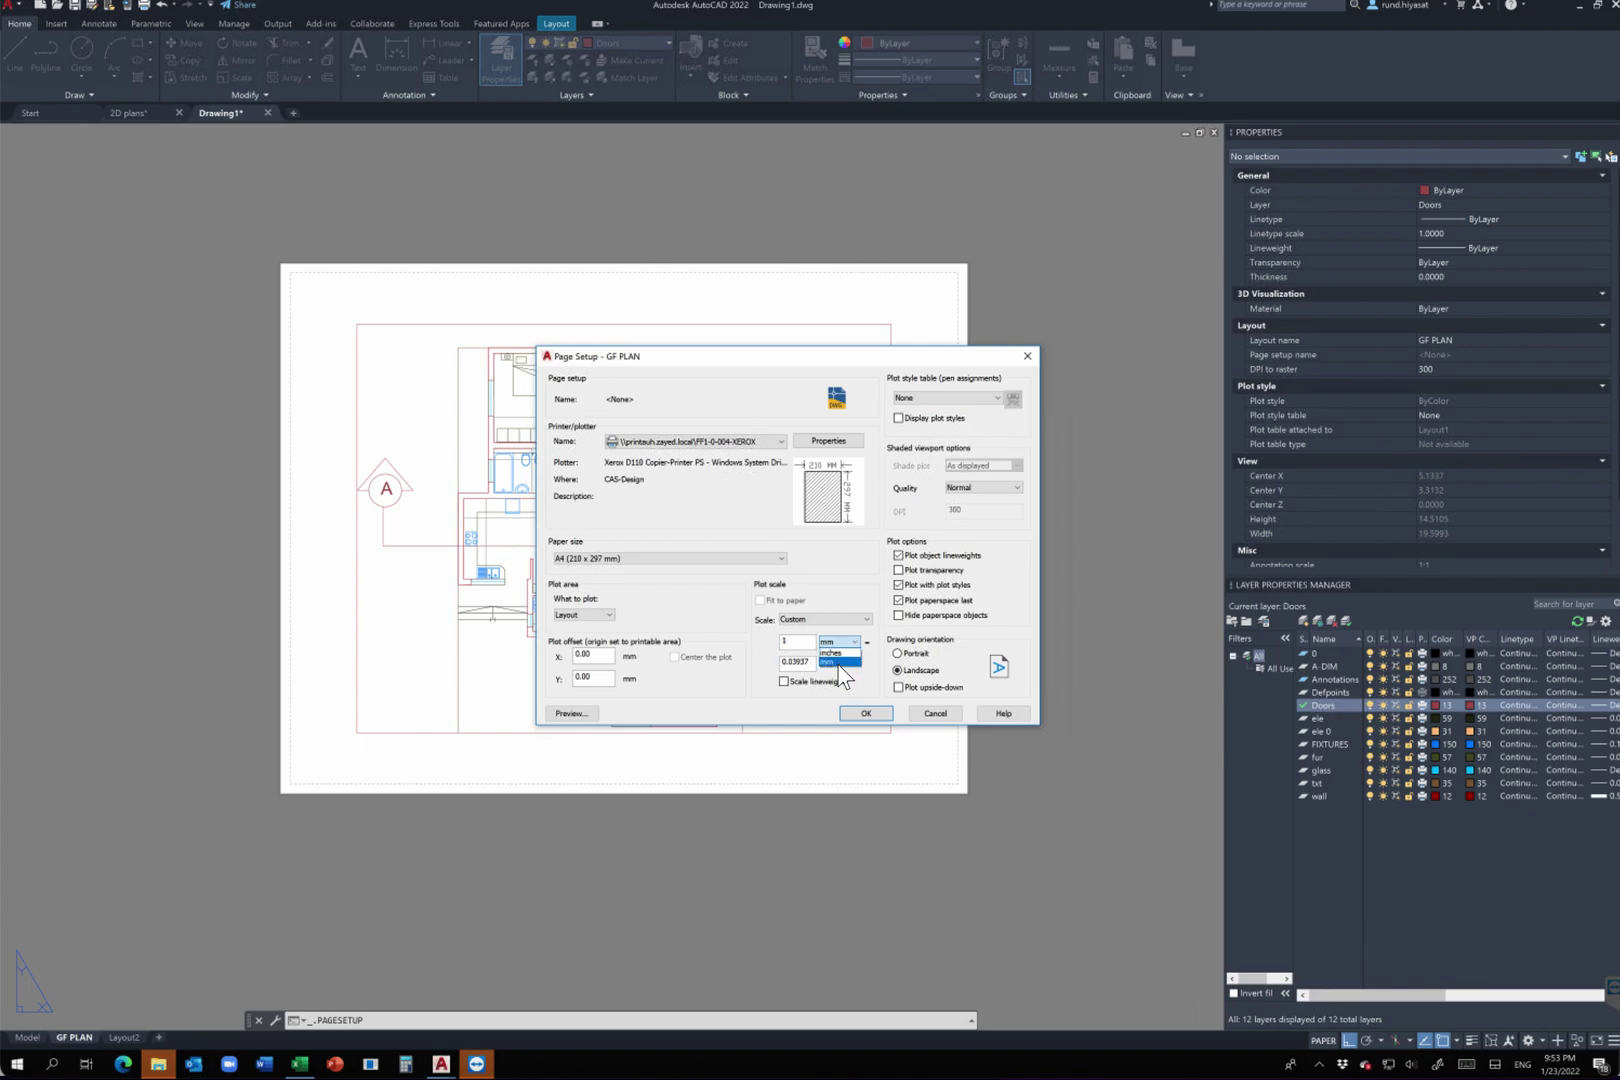
{"action": "left_click", "coordinate": [839, 662]}
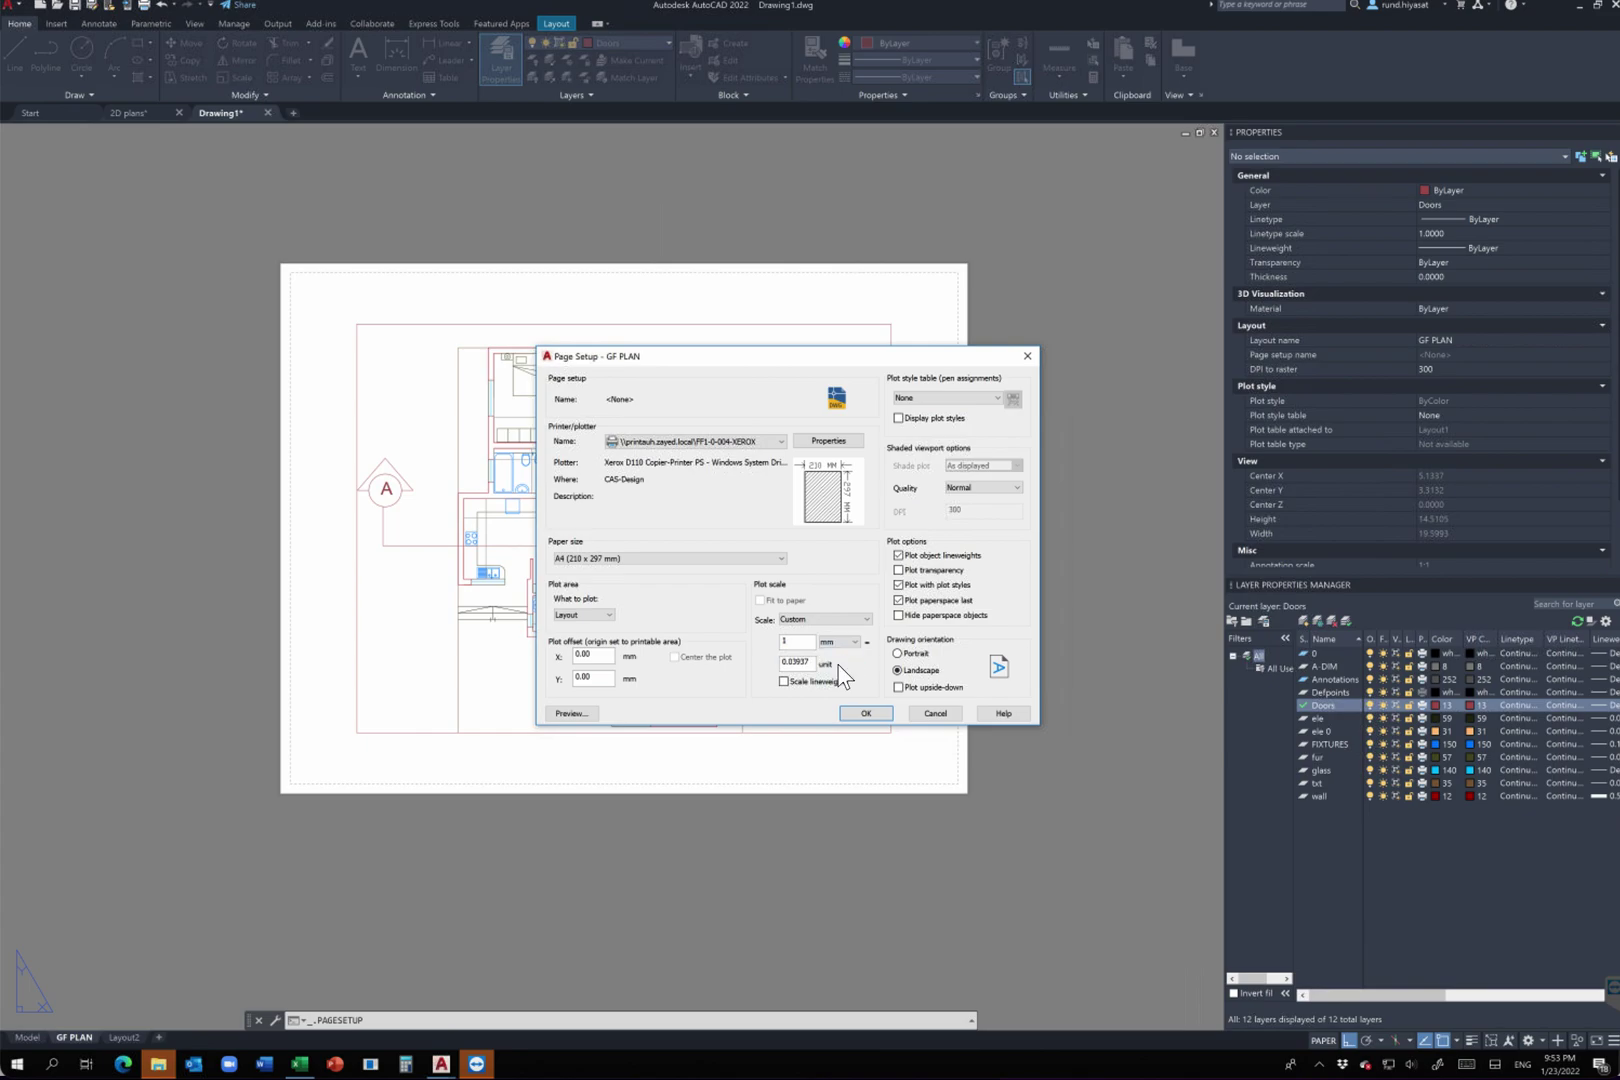
{"action": "left_click", "coordinate": [815, 620]}
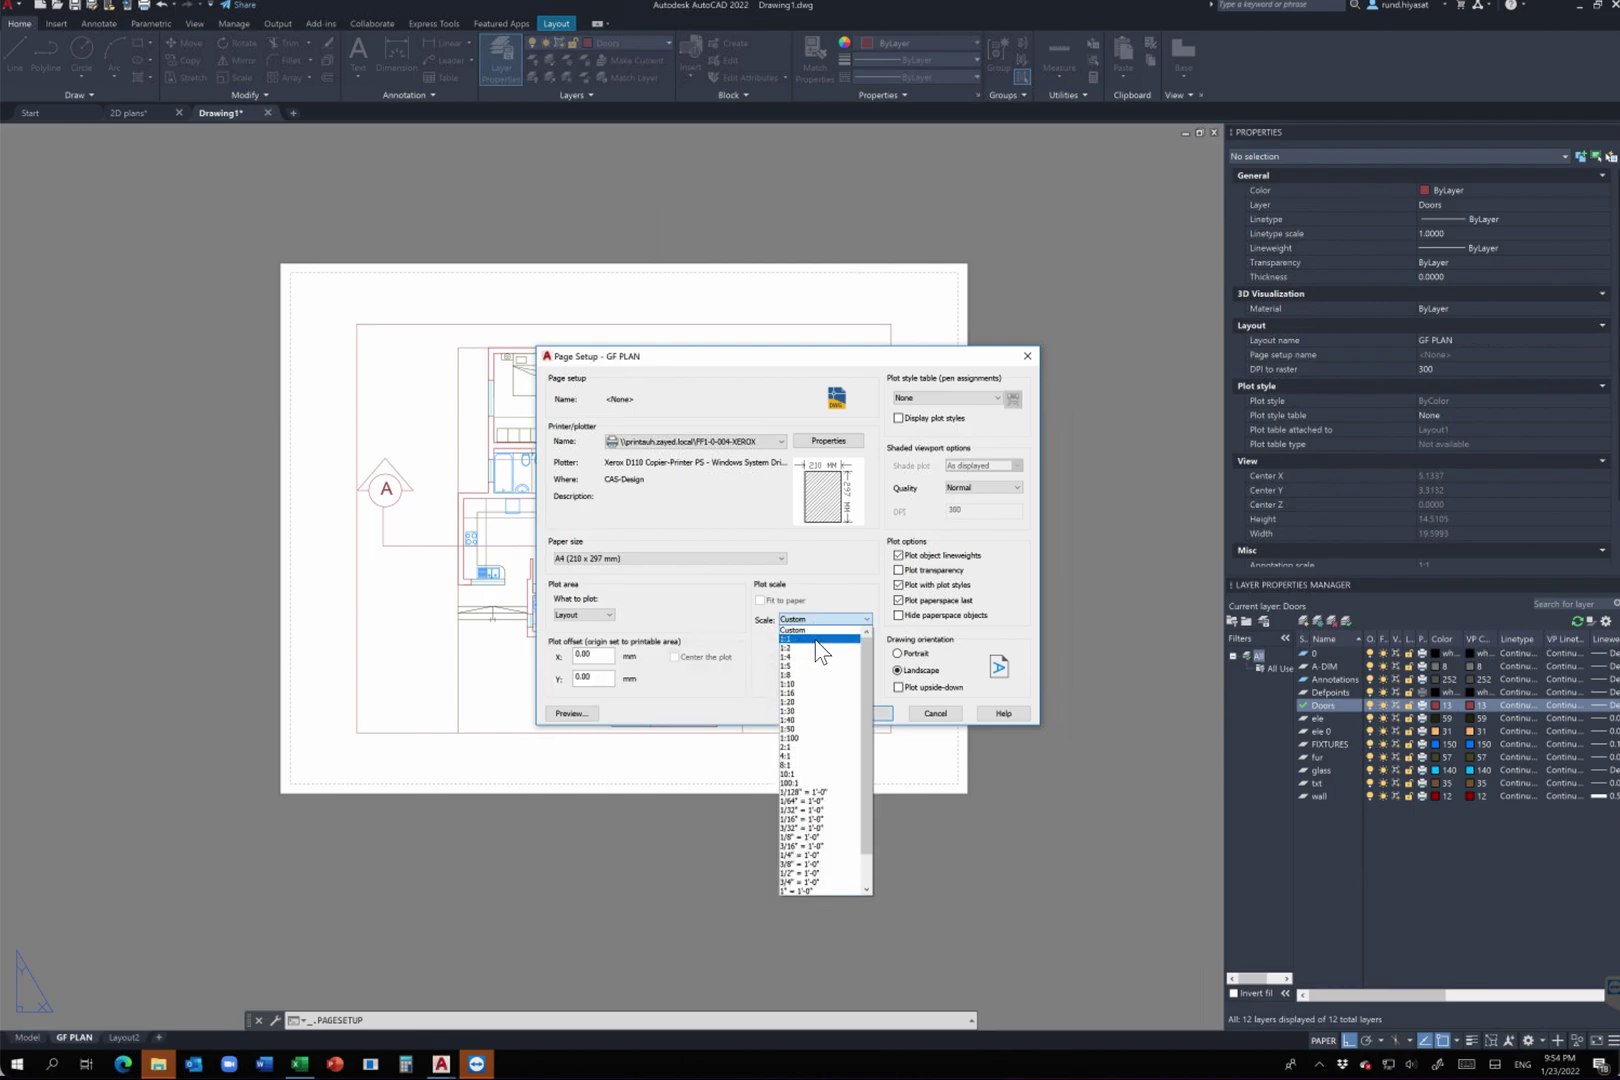
{"action": "left_click", "coordinate": [820, 640]}
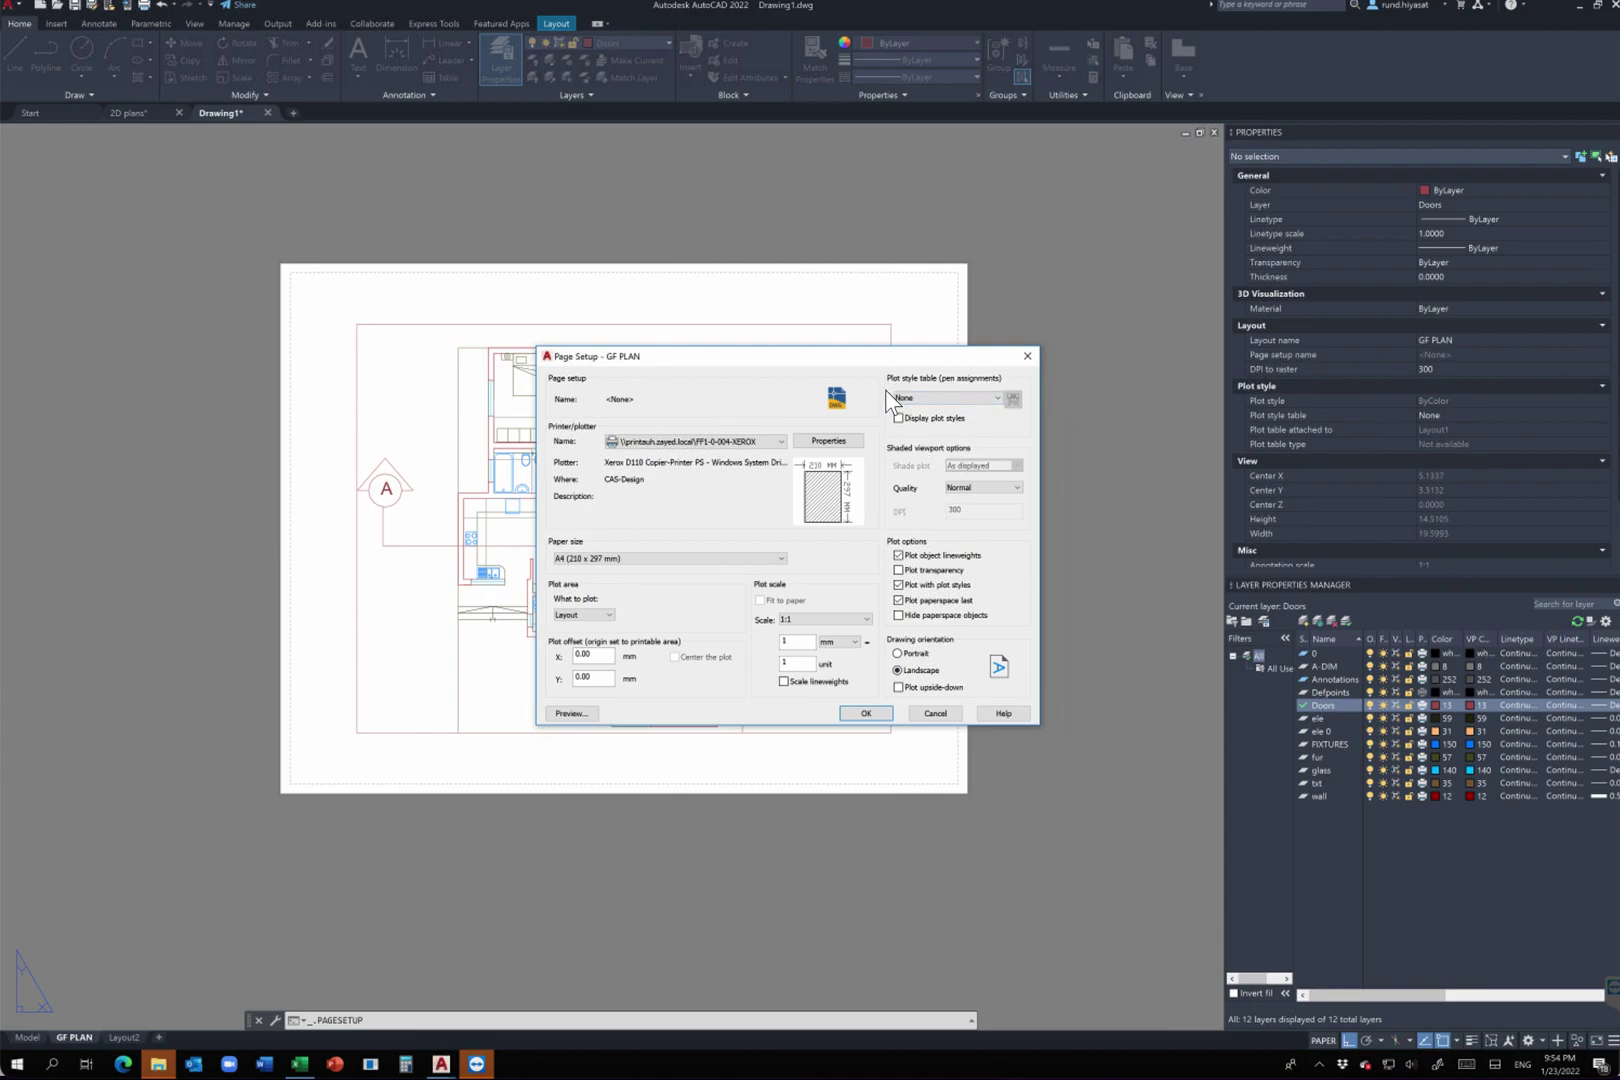
Step: Start a new color-dependent plot style table for the GF PLAN page setup
{"action": "left_click", "coordinate": [945, 401]}
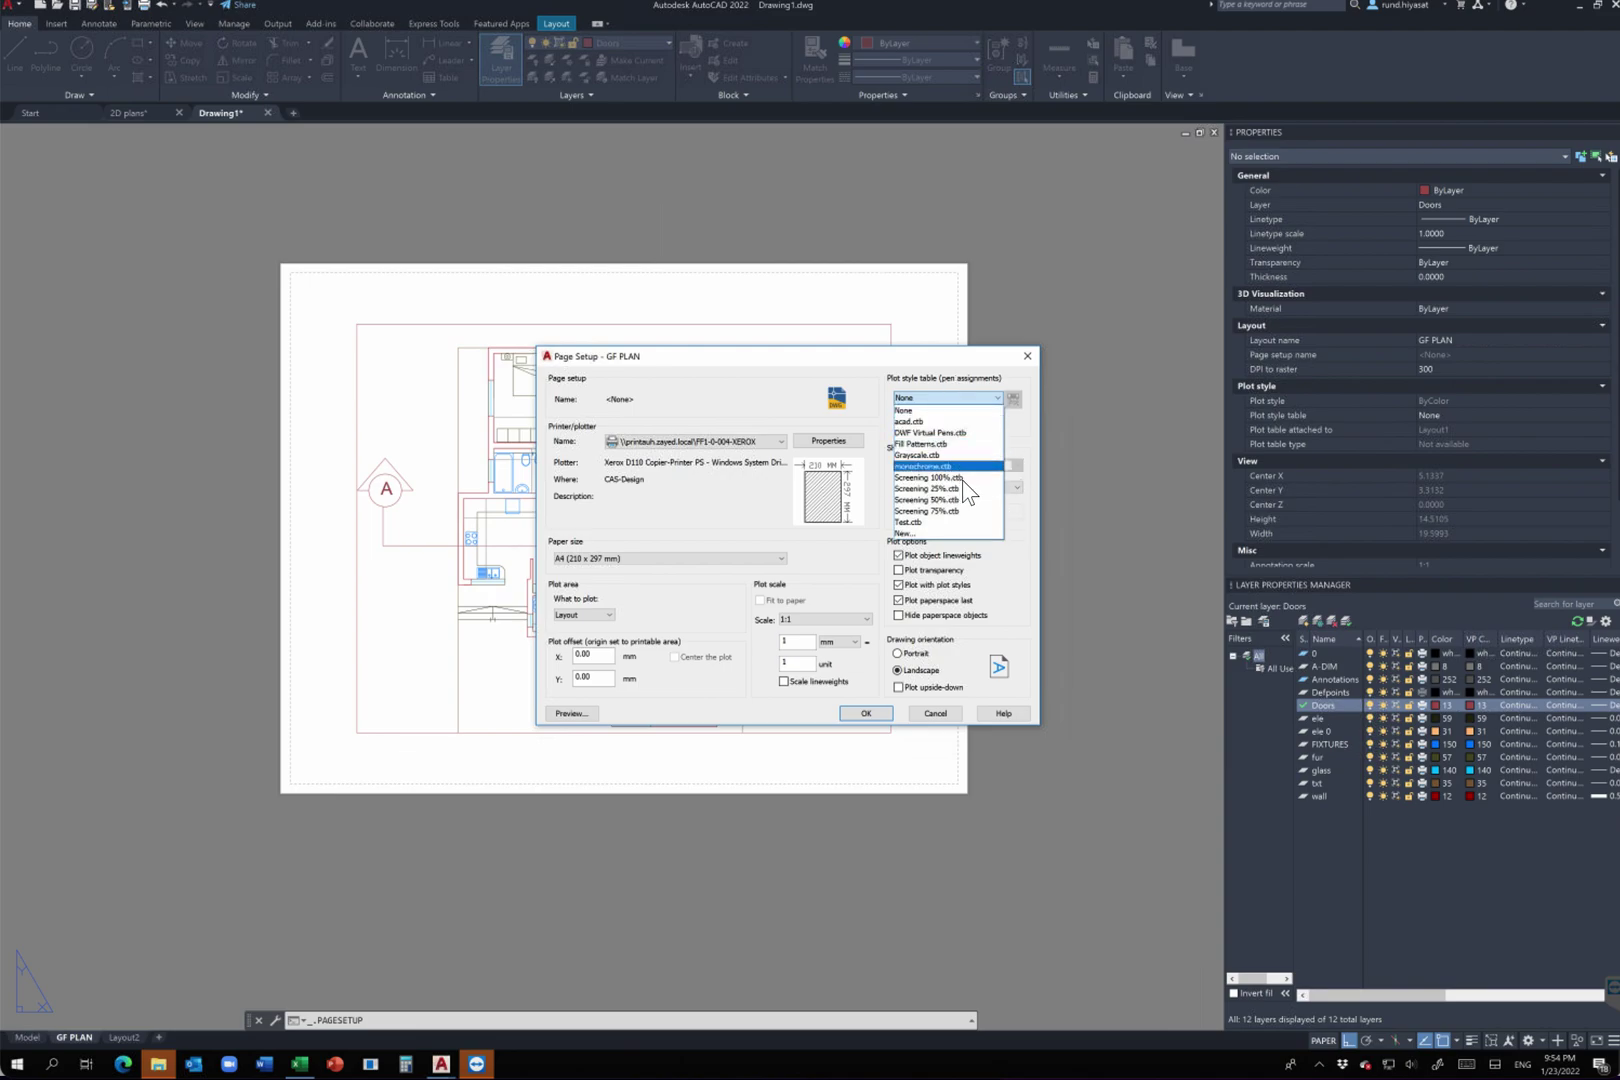
{"action": "left_click", "coordinate": [946, 533]}
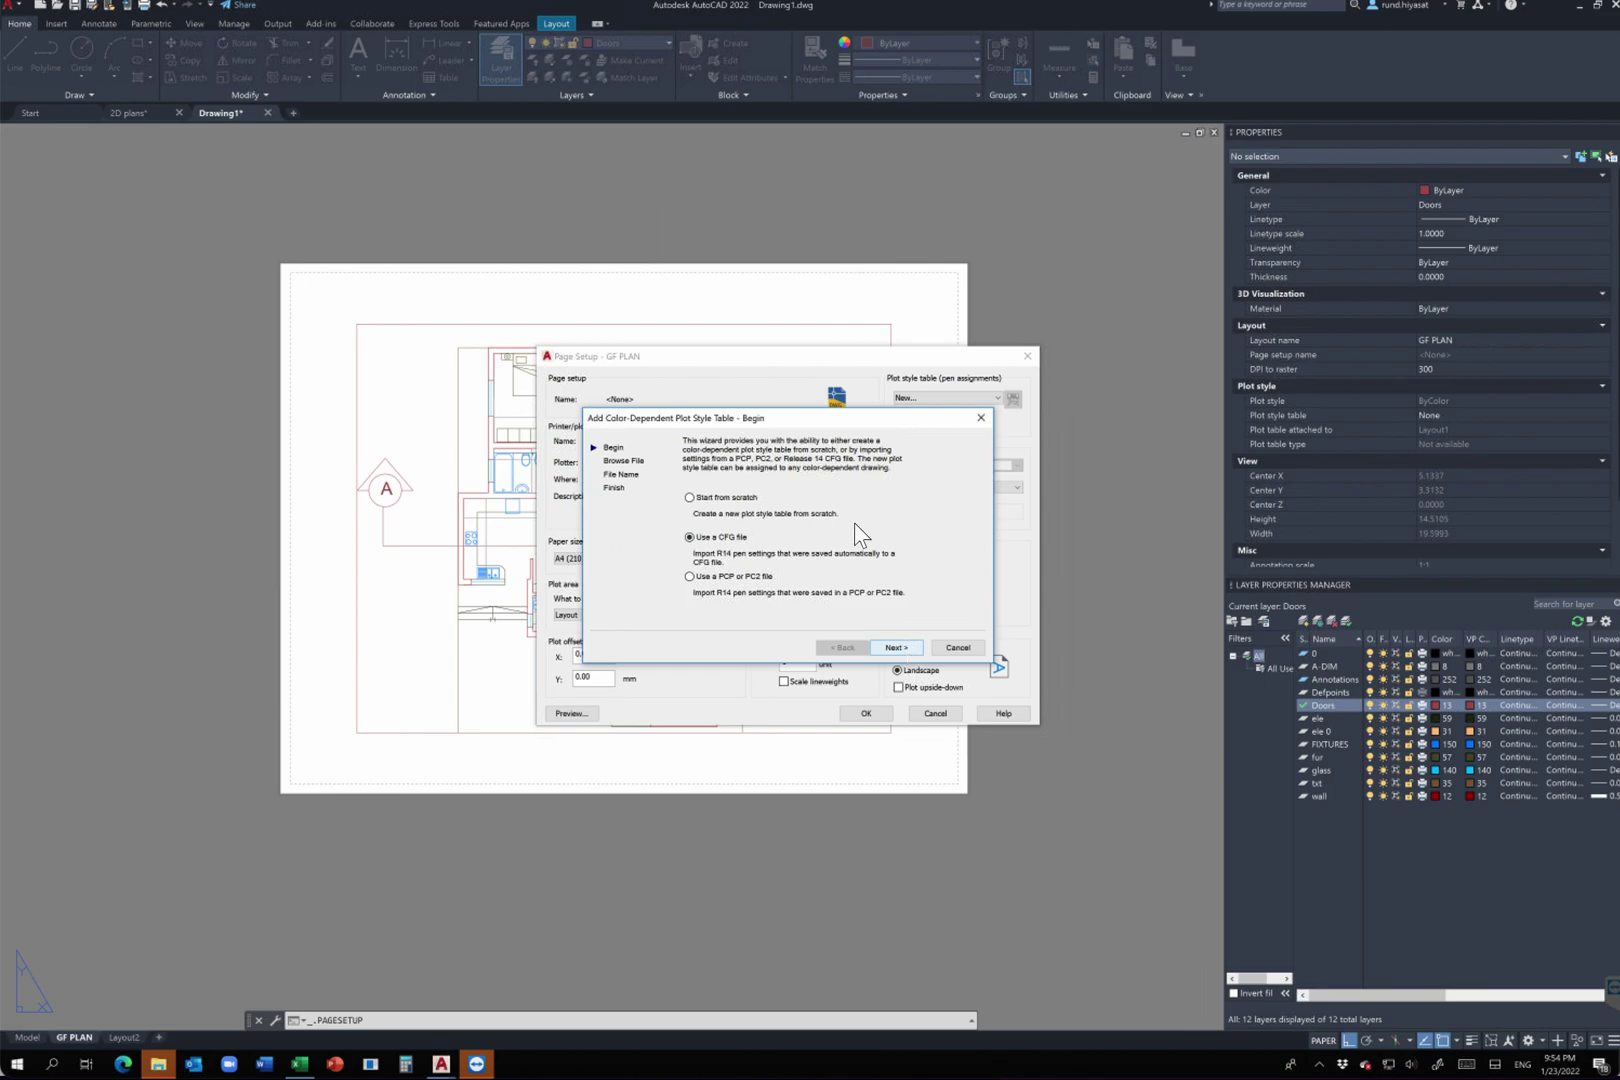
{"action": "left_click", "coordinate": [897, 648]}
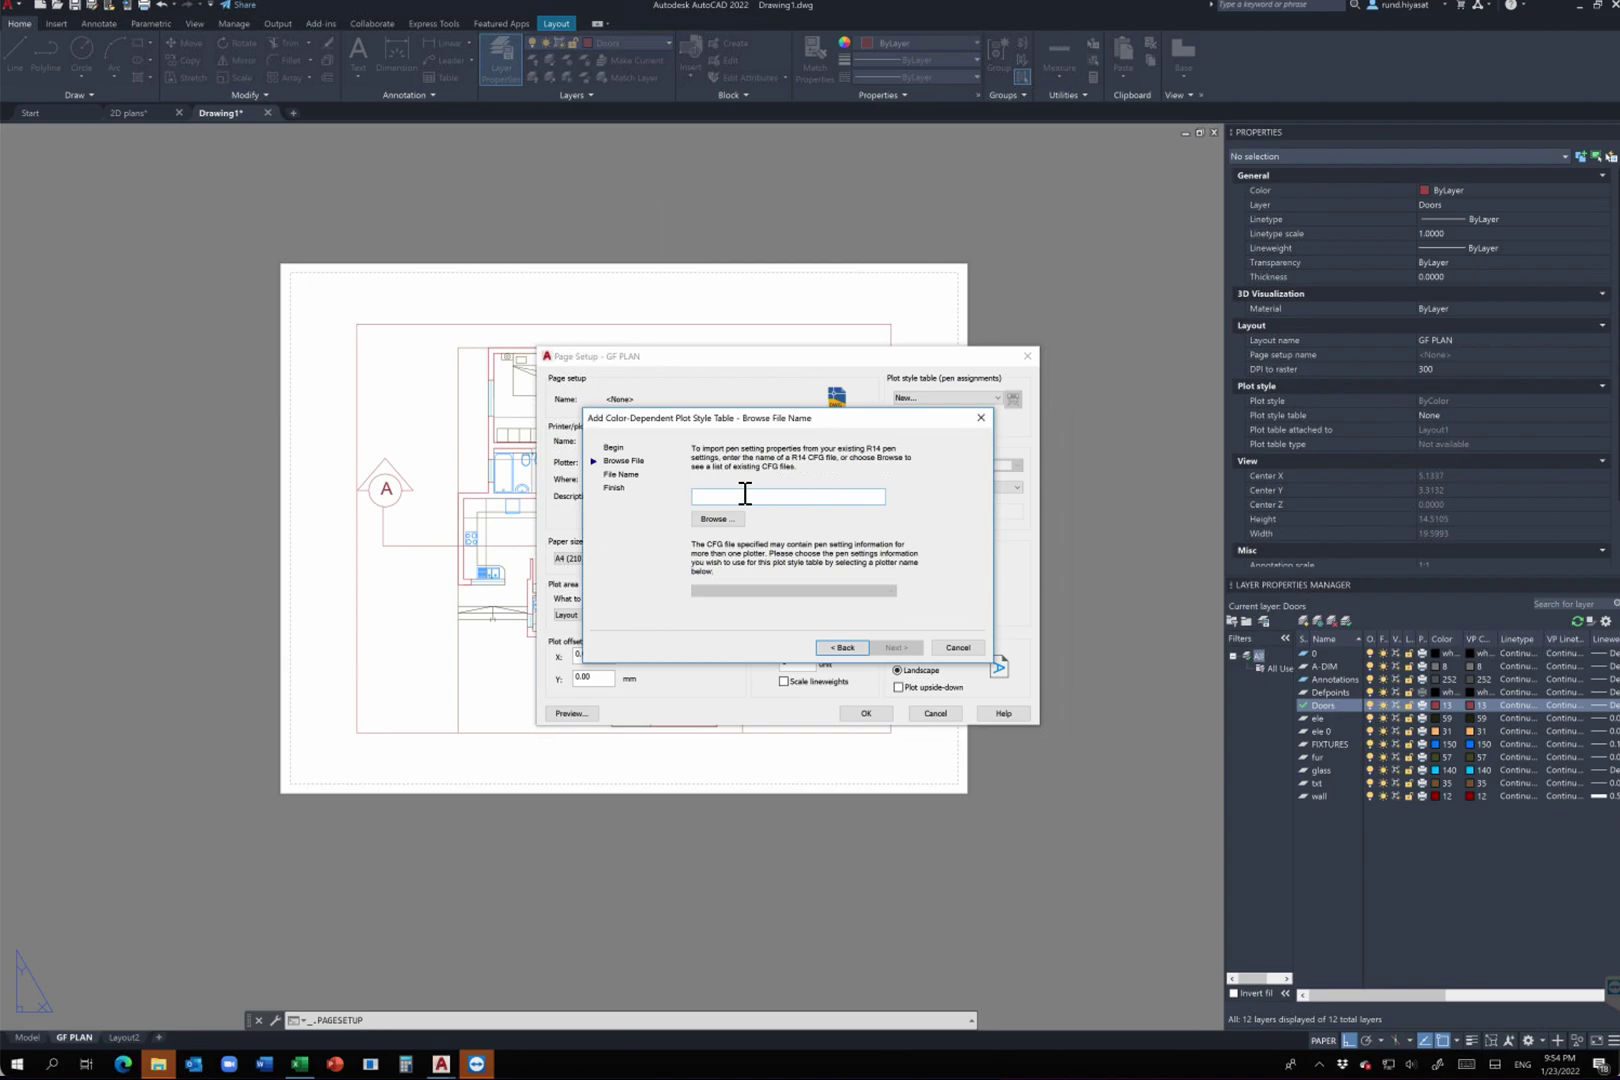
{"action": "type", "text": "T"}
{"action": "key", "text": "BackSpace"}
{"action": "left_click", "coordinate": [713, 519]}
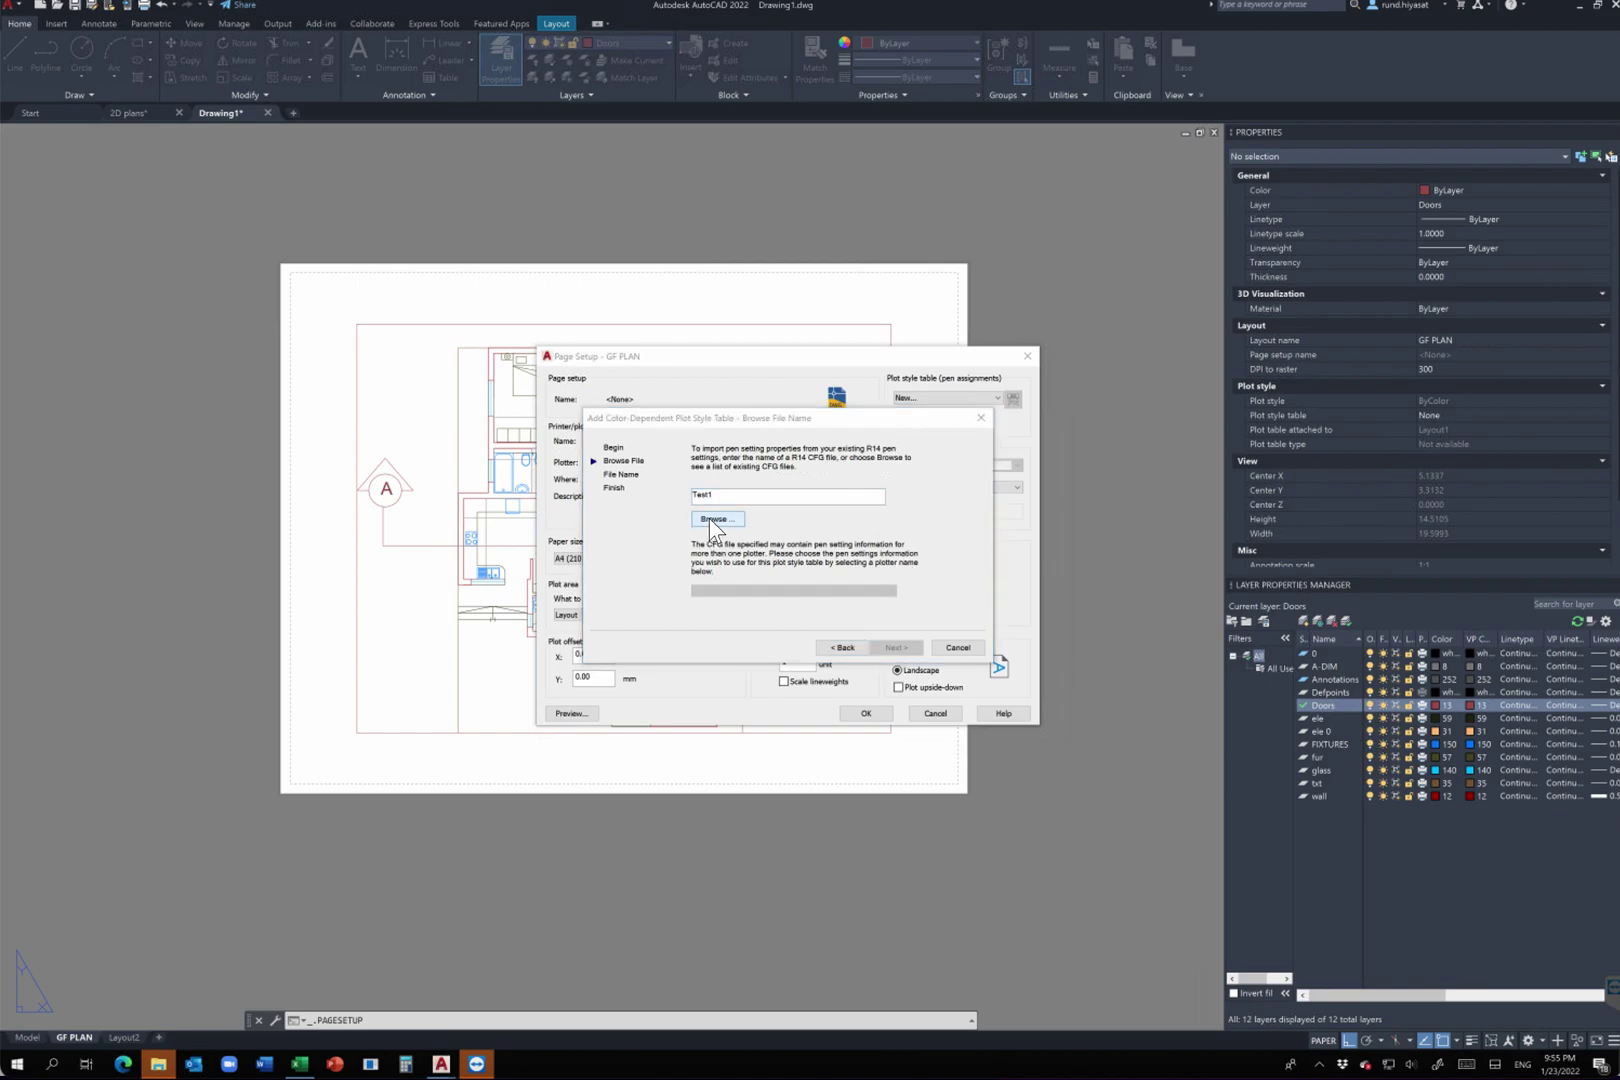
{"action": "left_click", "coordinate": [1017, 438]}
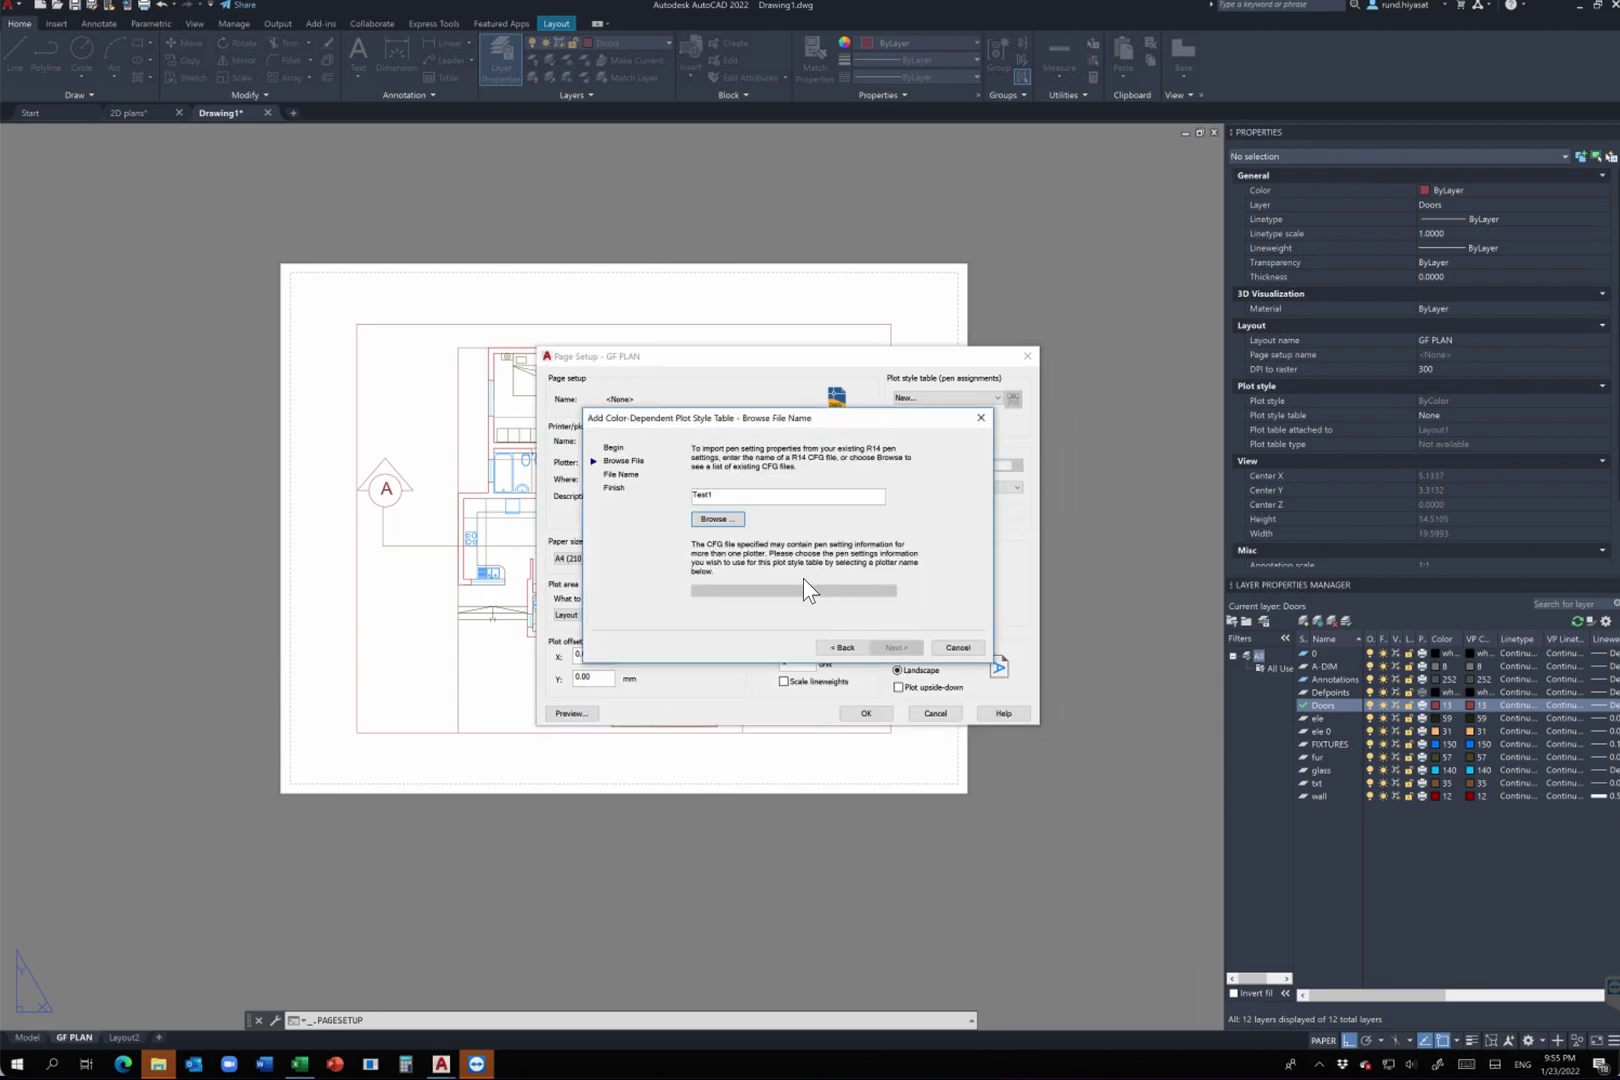
{"action": "double_click", "coordinate": [726, 489]}
{"action": "left_click", "coordinate": [839, 646]}
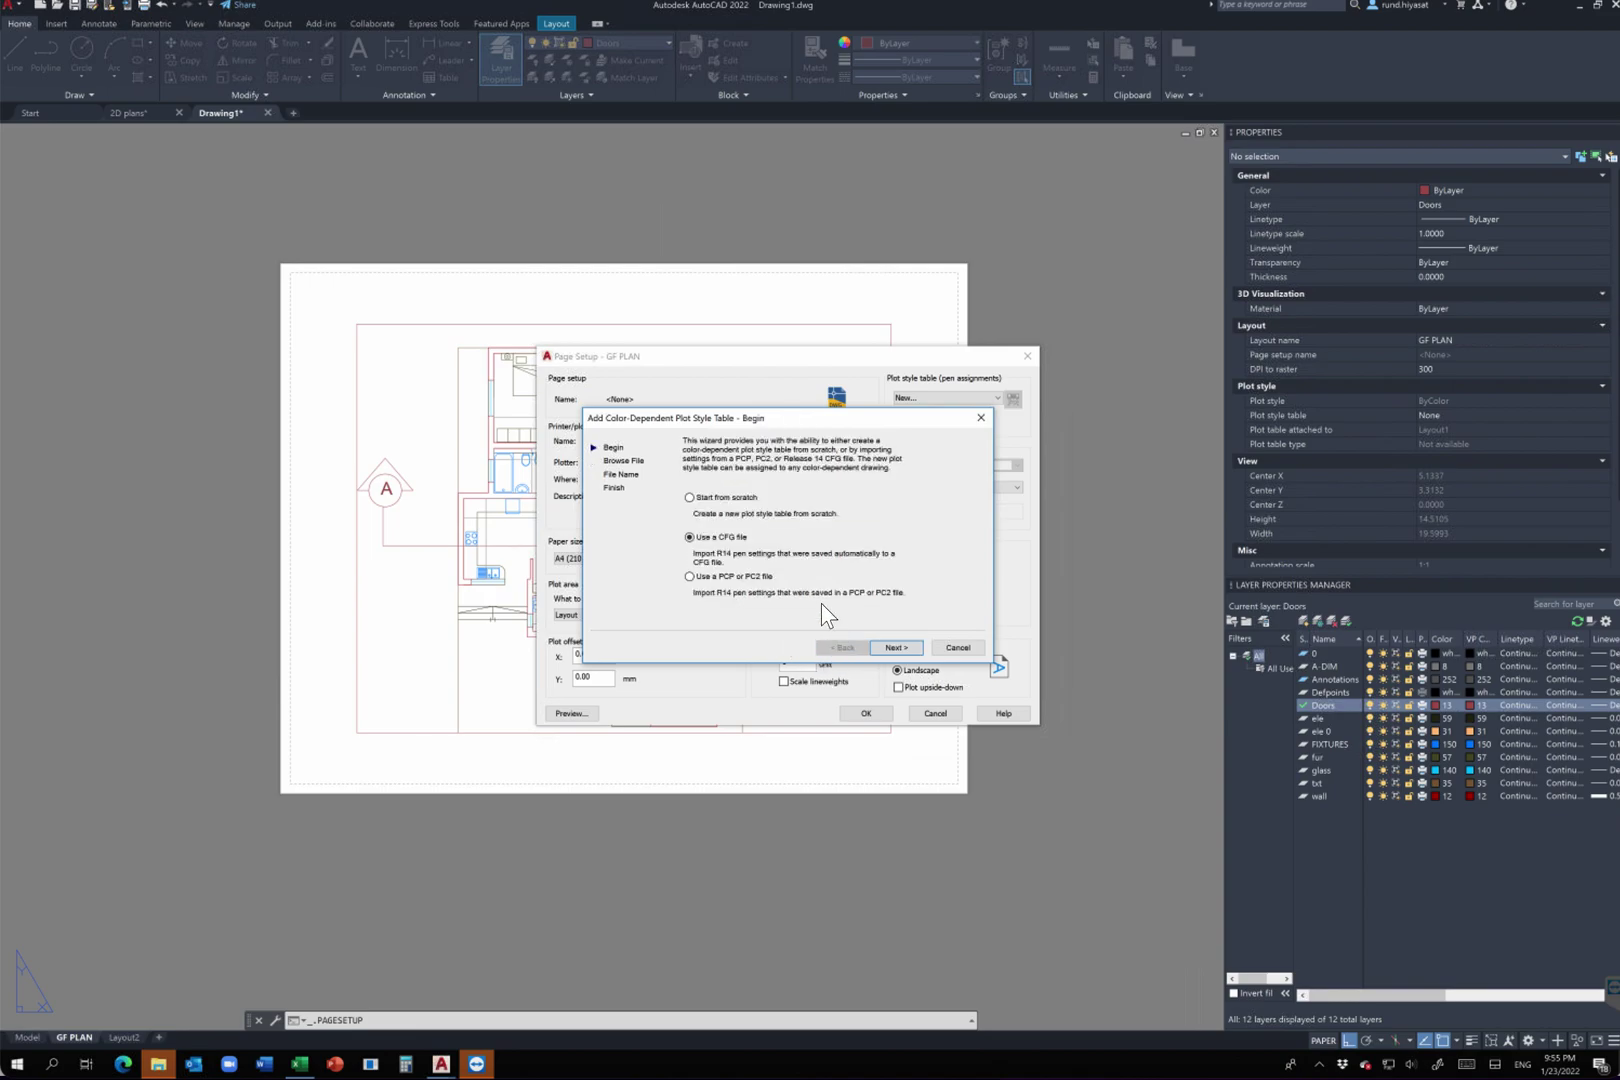
Step: Create the plot style table from scratch and give it the file name Test_1
{"action": "left_click", "coordinate": [894, 649]}
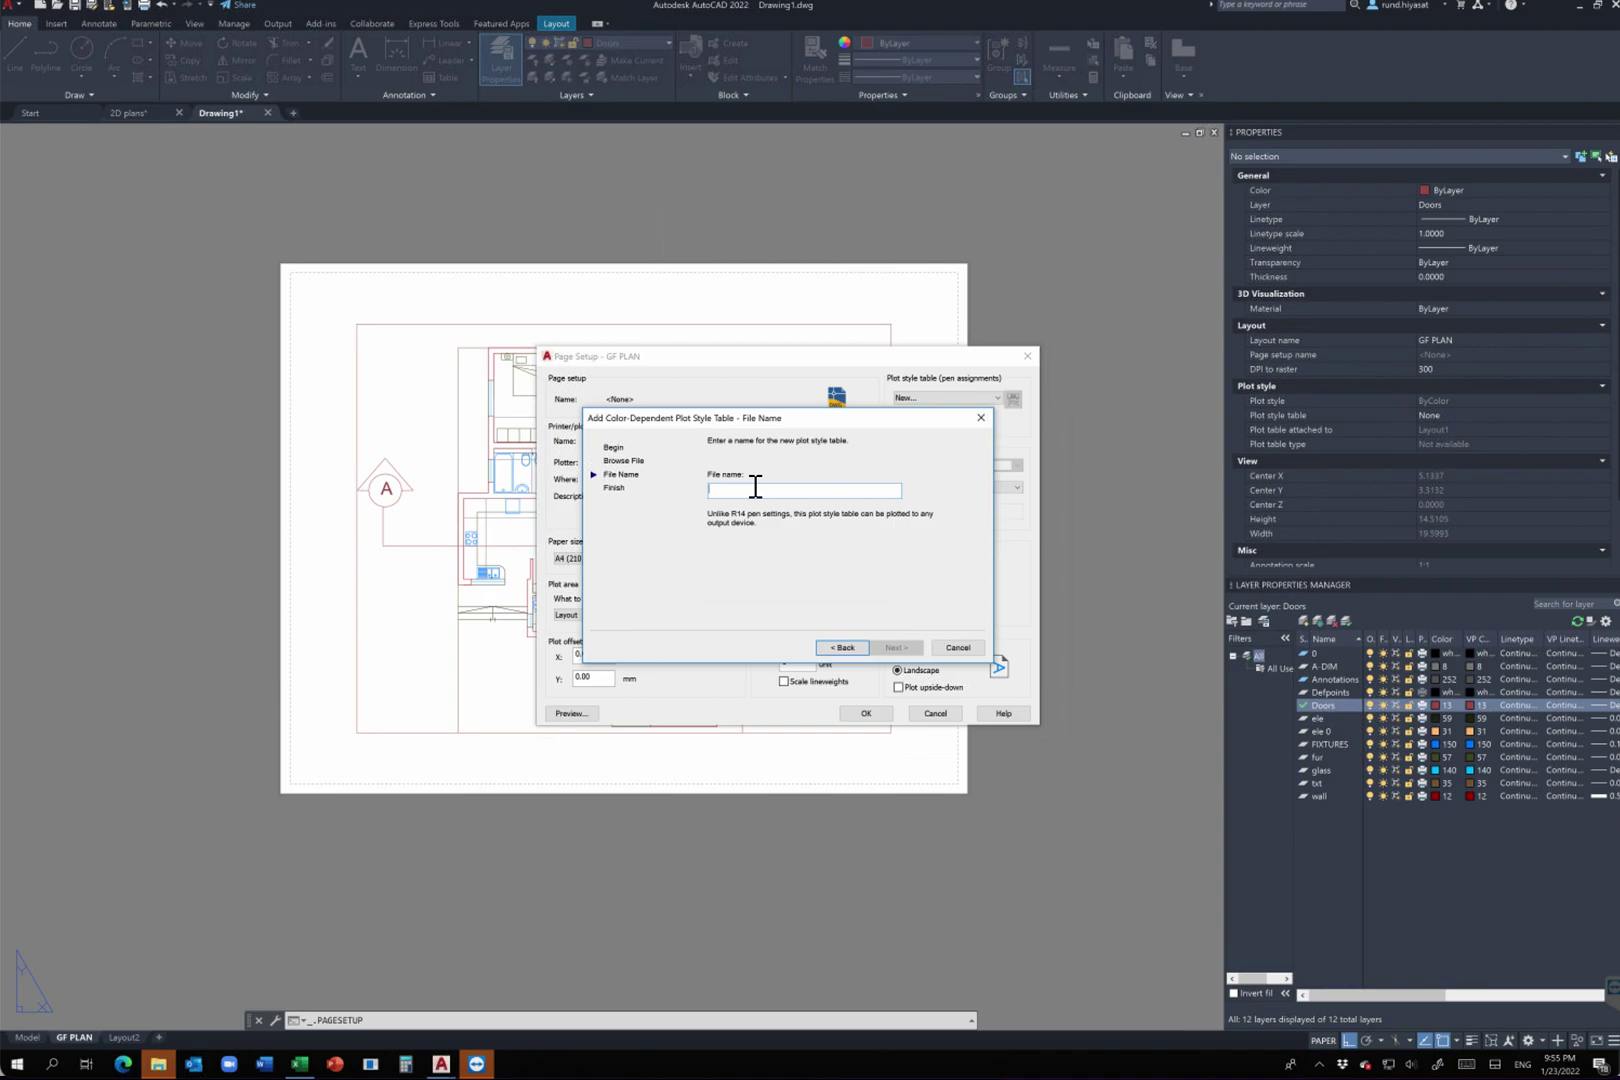
{"action": "type", "text": "Test_1"}
{"action": "left_click", "coordinate": [895, 648]}
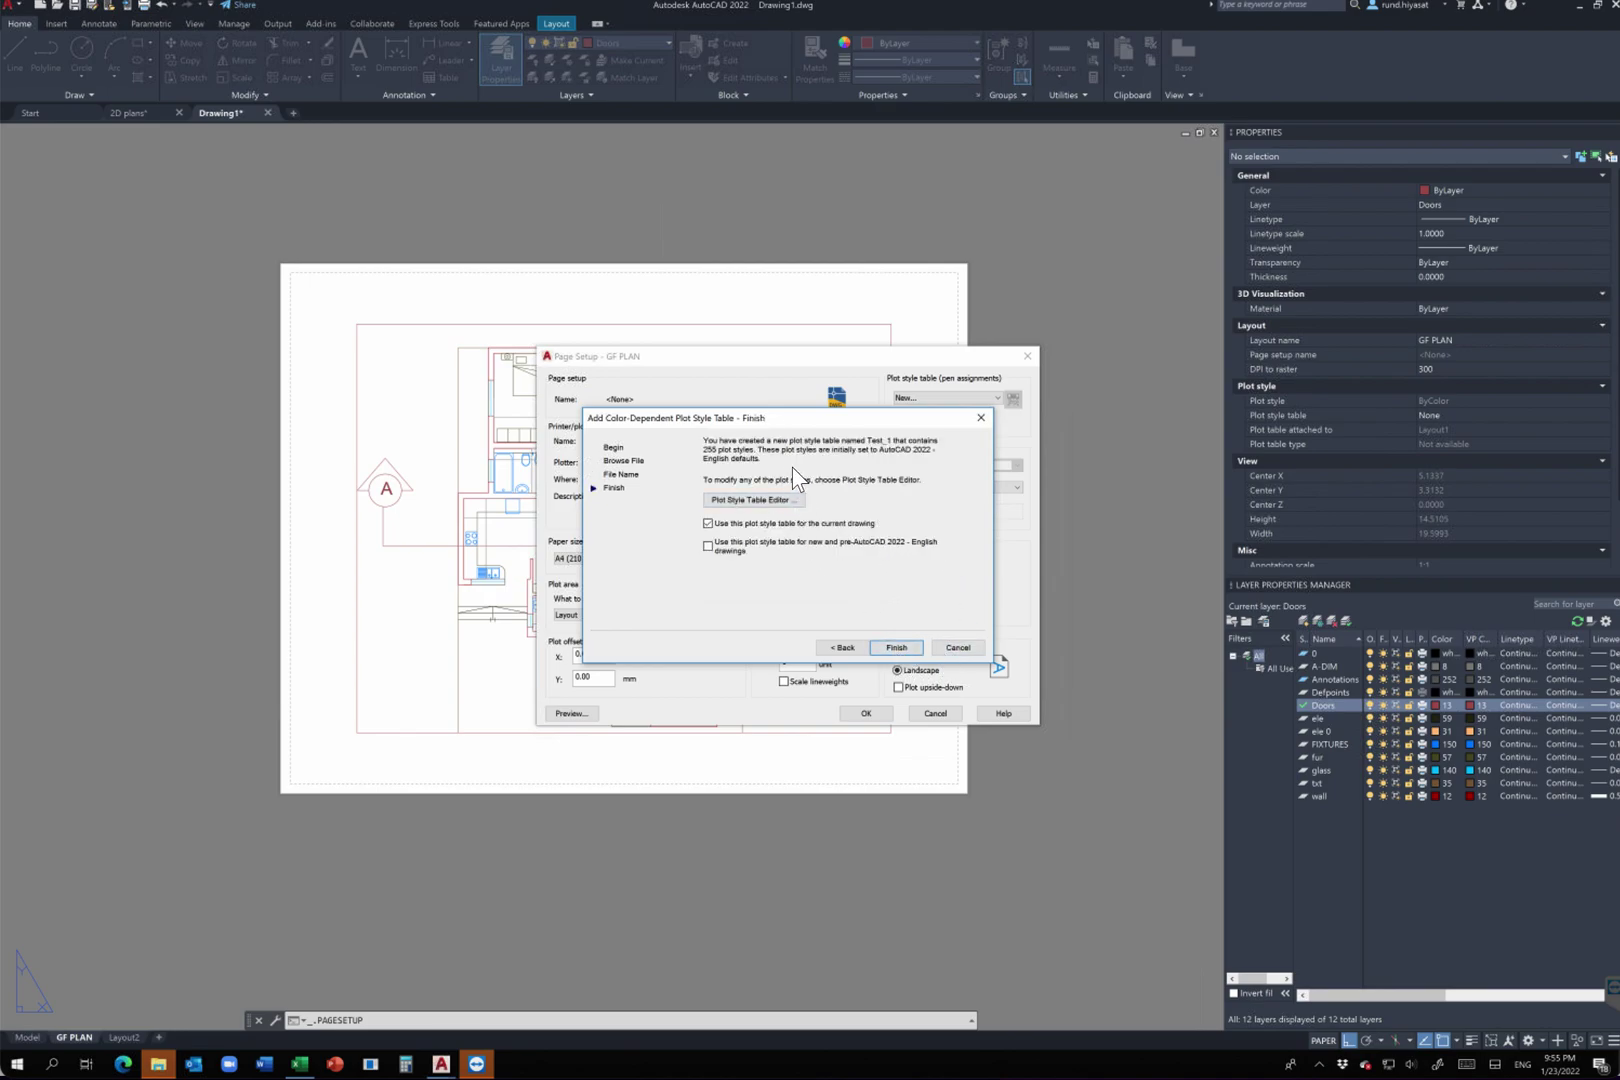
Step: Edit the new plot style table so that objects in Color 59 plot in black
{"action": "left_click", "coordinate": [748, 501]}
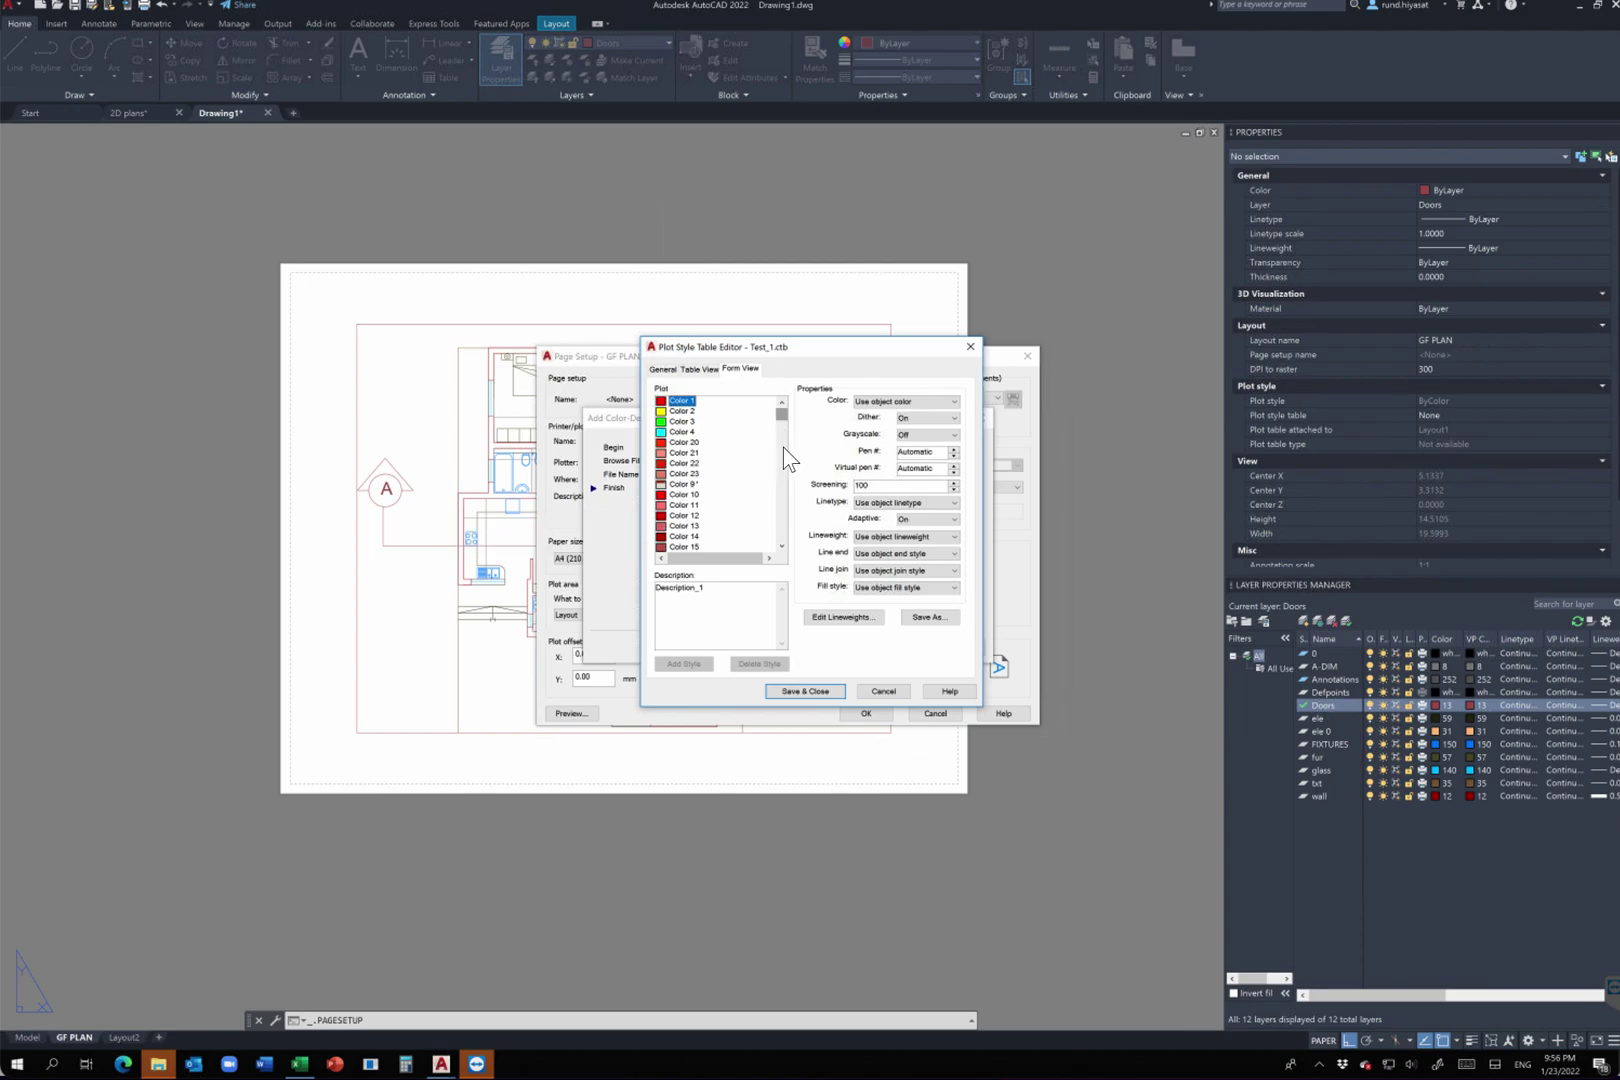
{"action": "left_click_drag", "start_coordinate": [786, 440], "coordinate": [781, 533]}
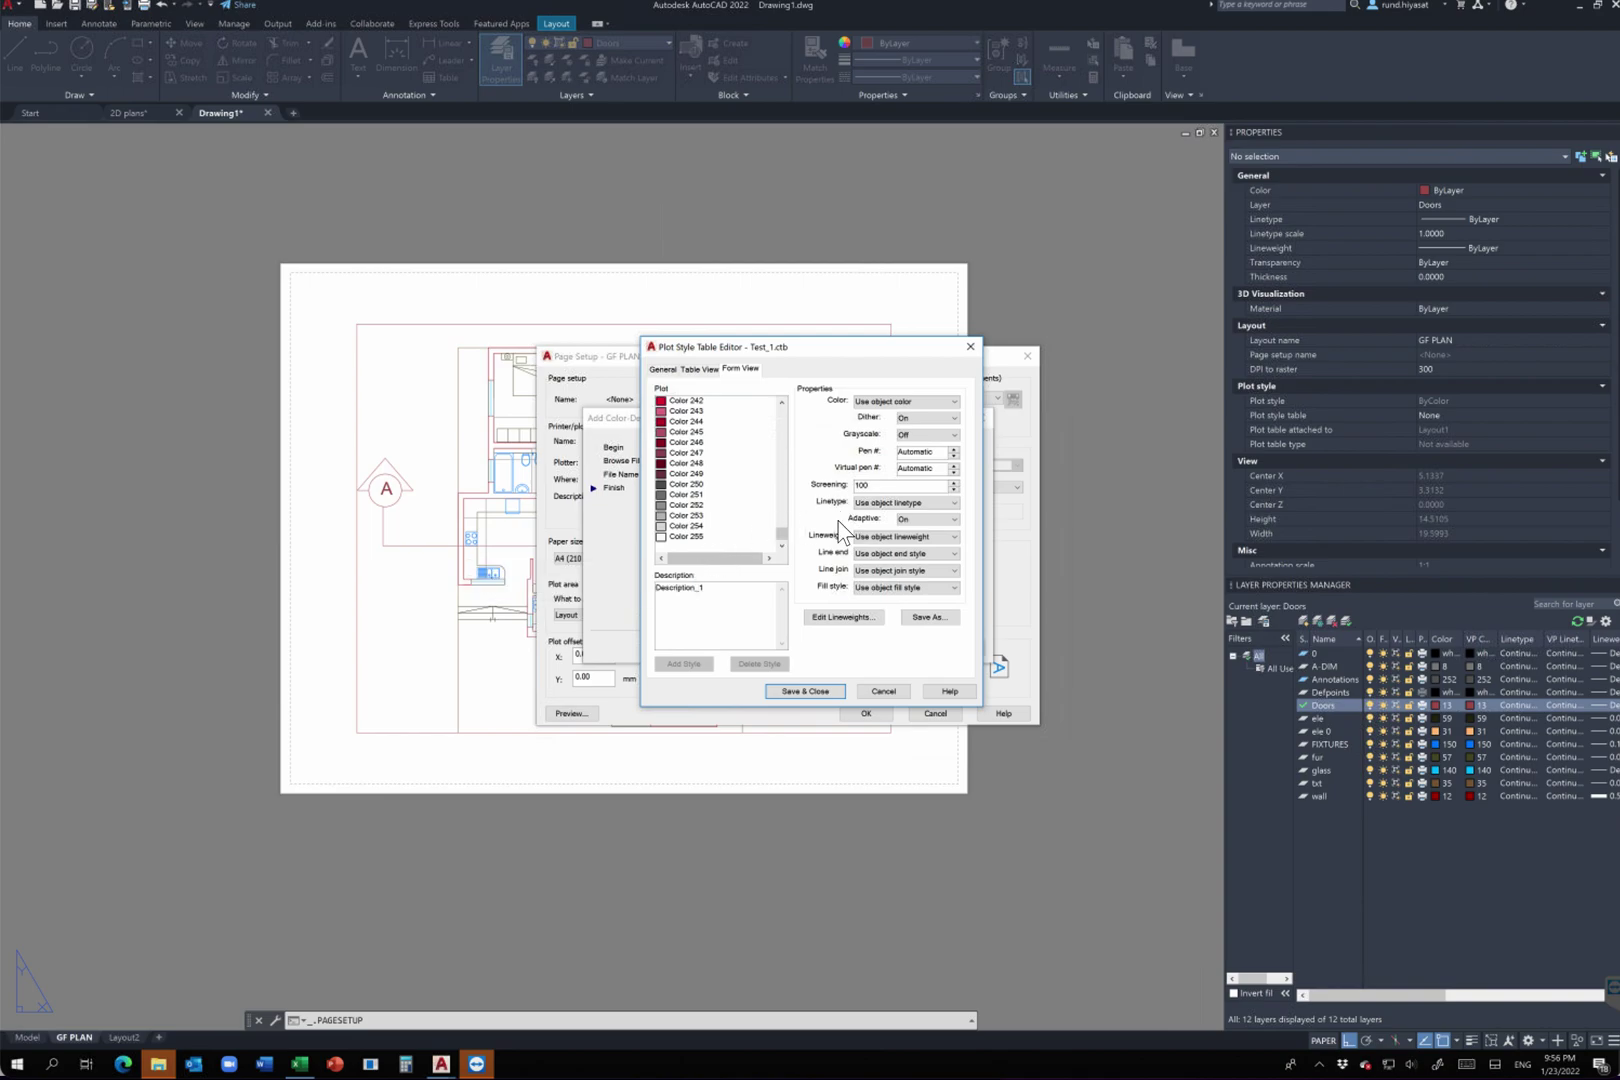
{"action": "left_click_drag", "start_coordinate": [780, 535], "coordinate": [775, 365]}
{"action": "left_click_drag", "start_coordinate": [780, 532], "coordinate": [780, 375]}
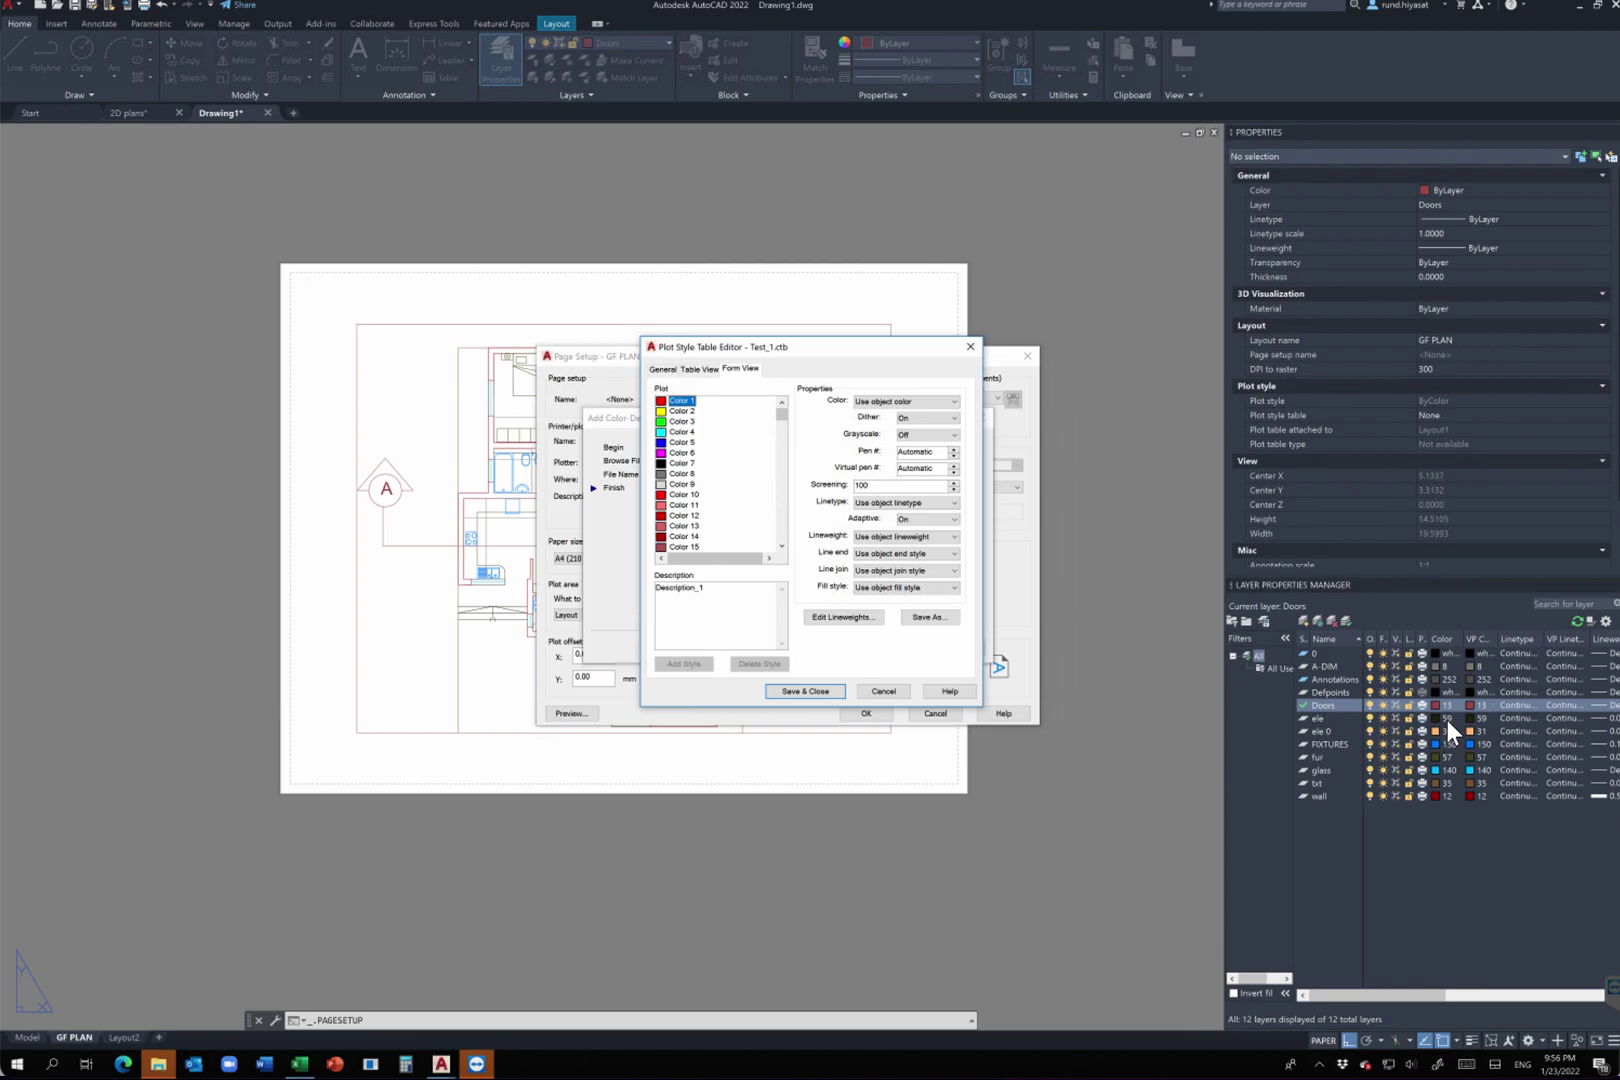
{"action": "left_click_drag", "start_coordinate": [782, 413], "coordinate": [786, 452]}
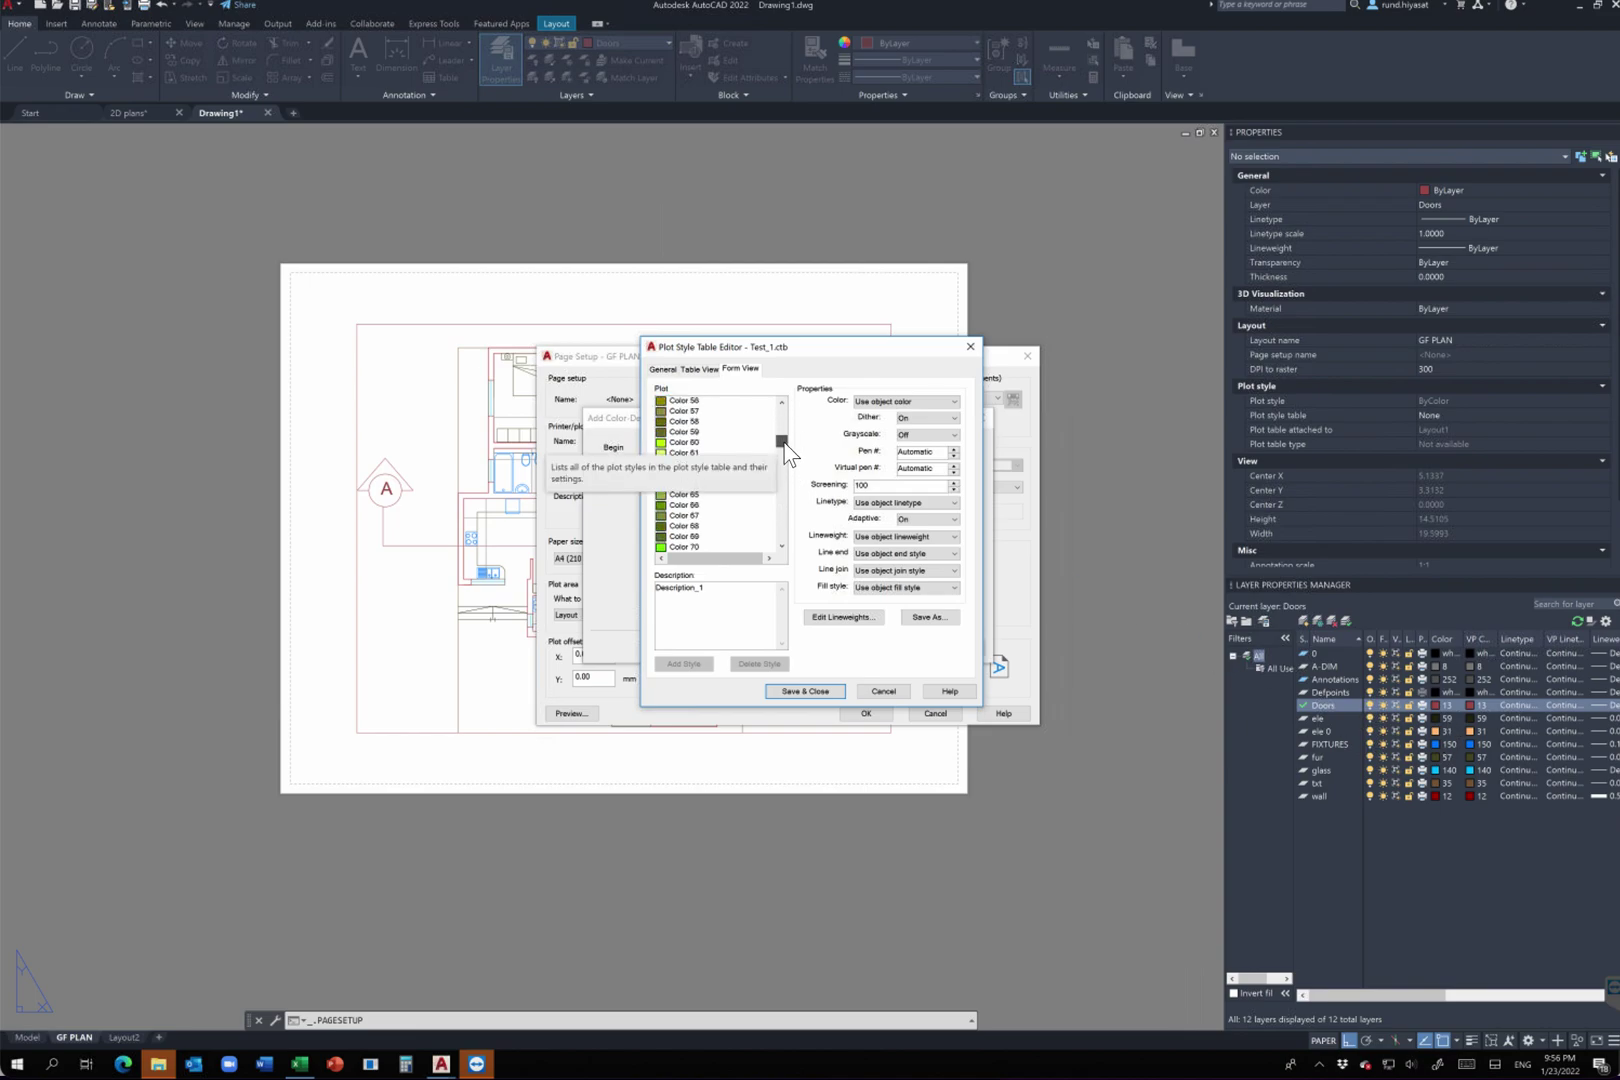
{"action": "left_click", "coordinate": [700, 433]}
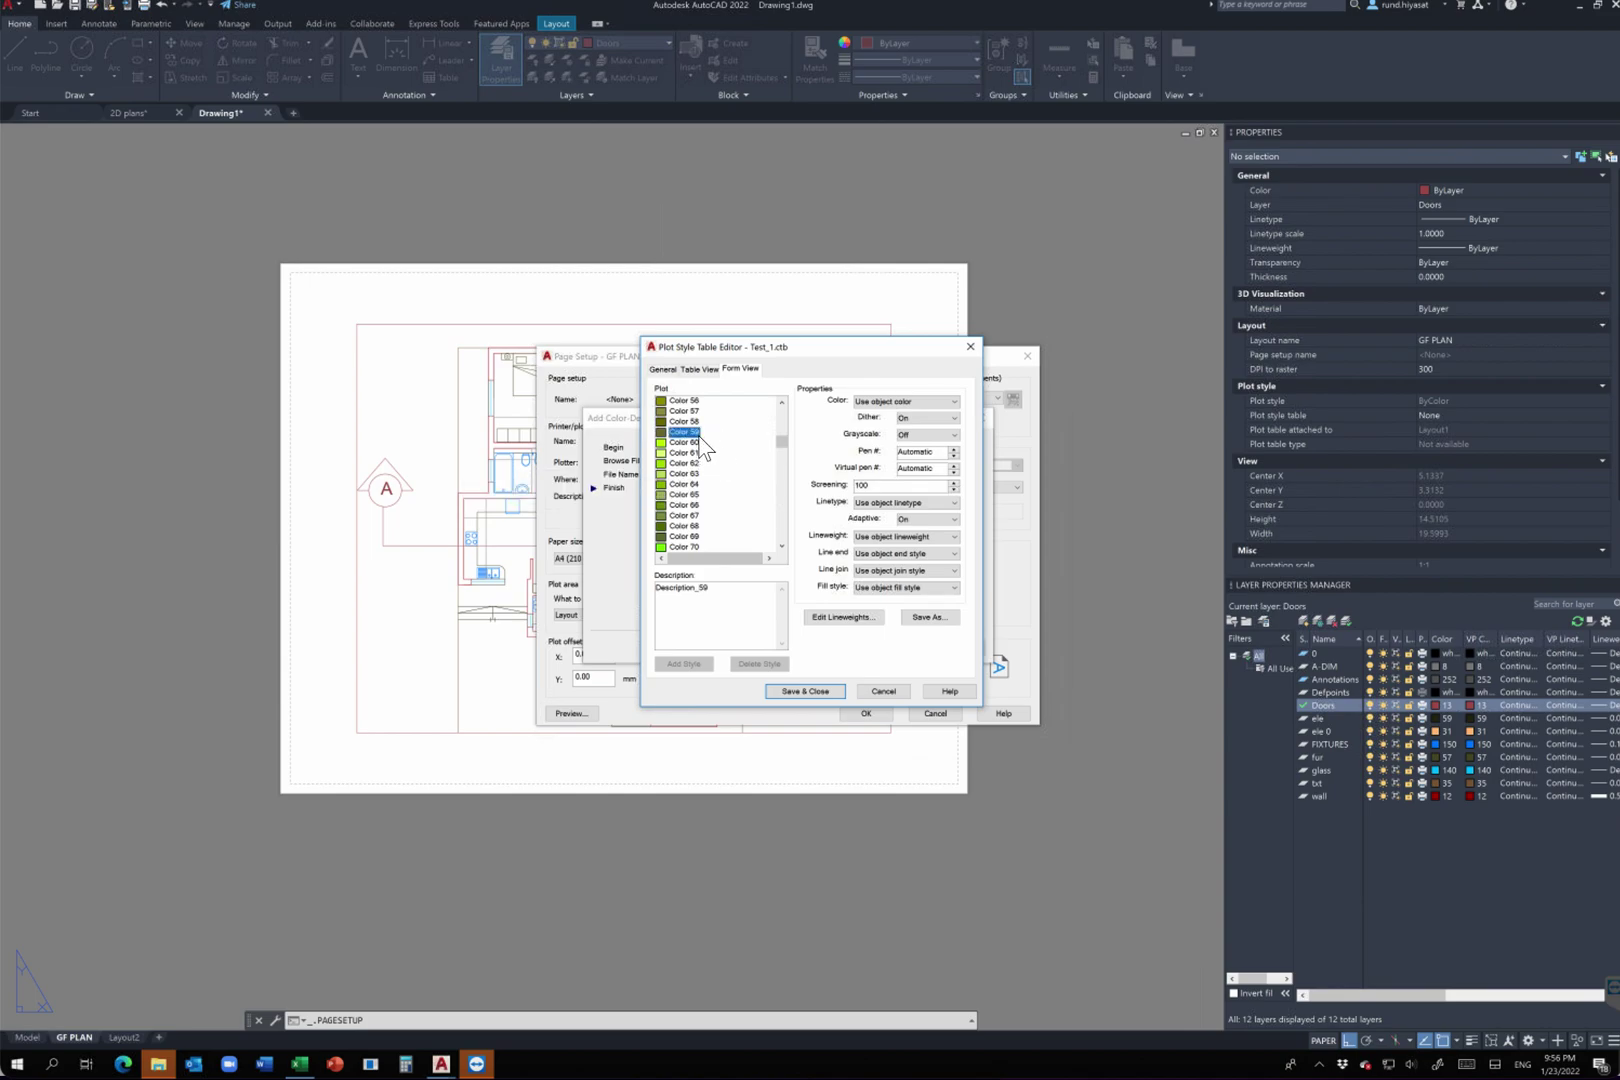
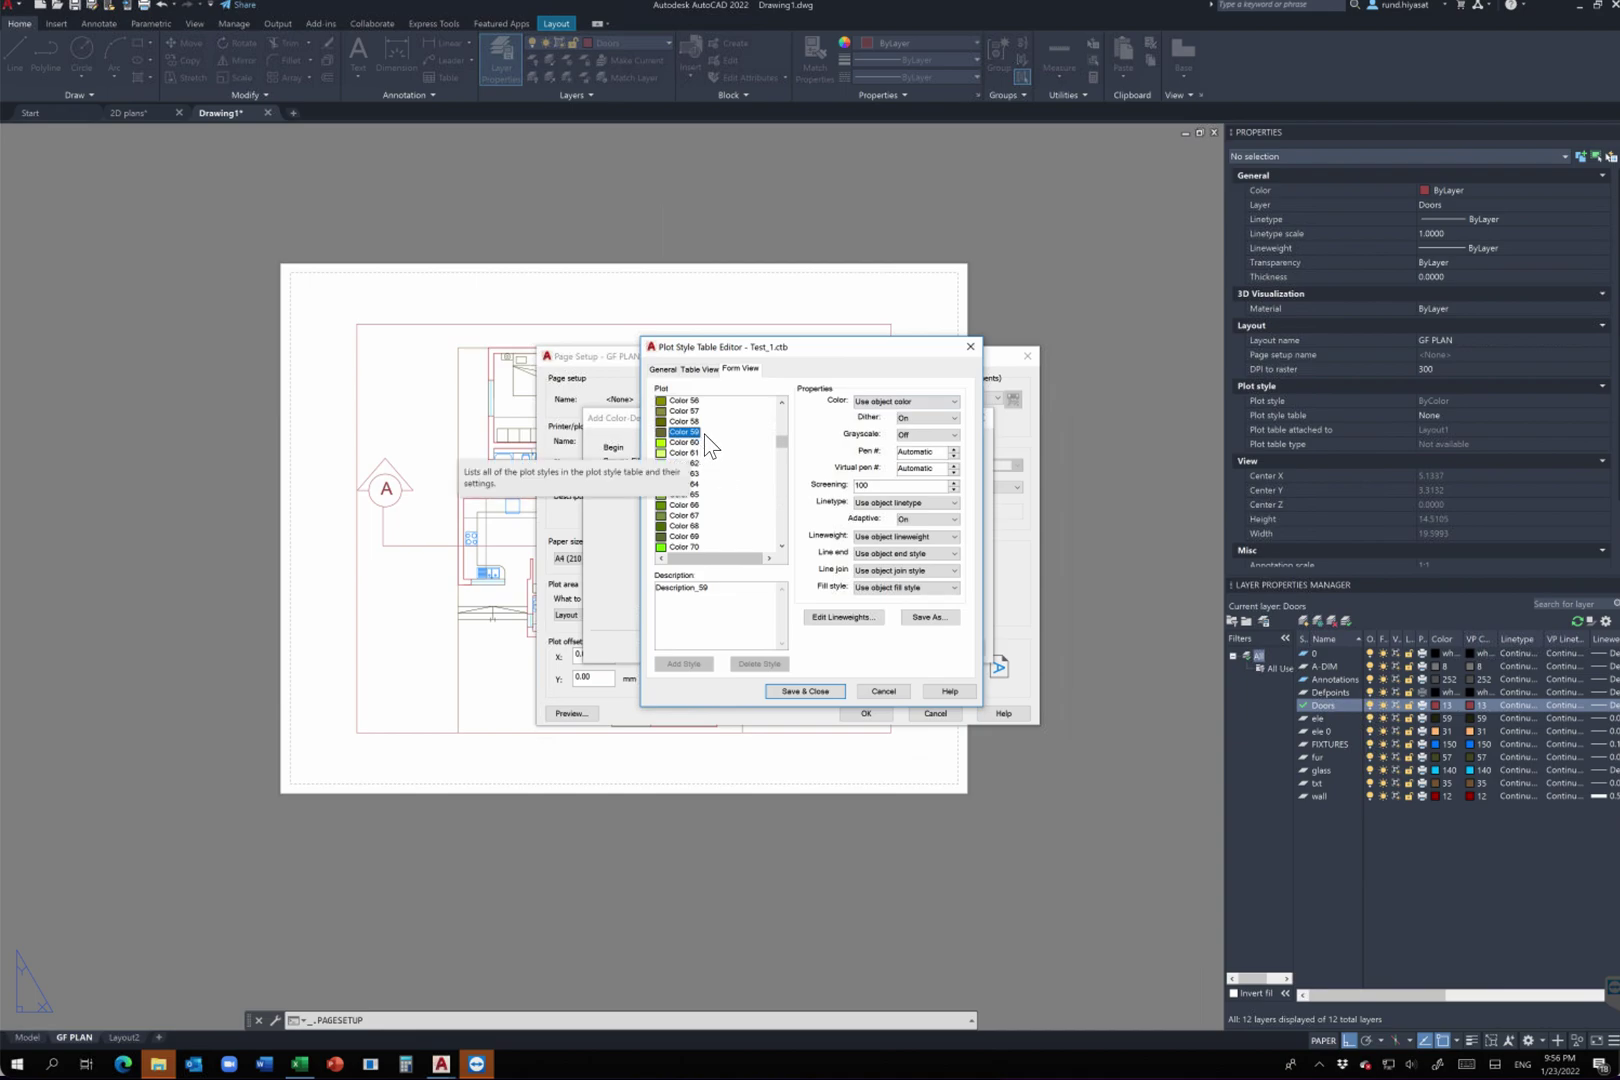
{"action": "left_click", "coordinate": [911, 404]}
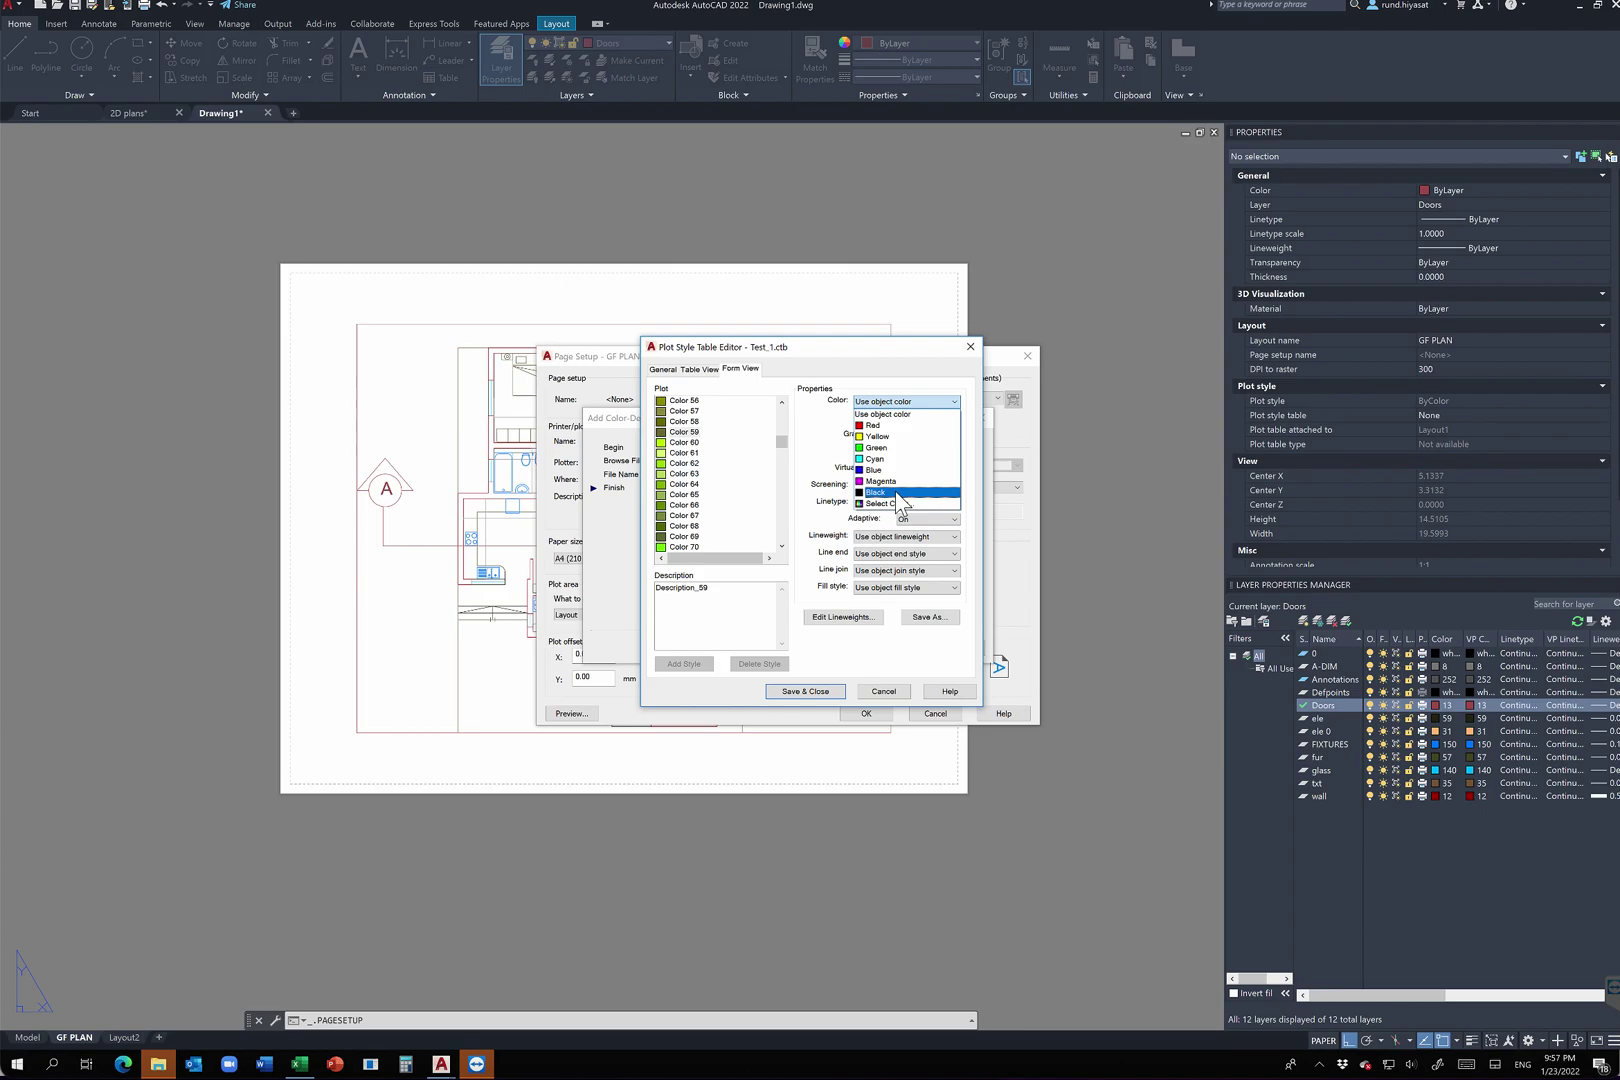
{"action": "left_click", "coordinate": [891, 493]}
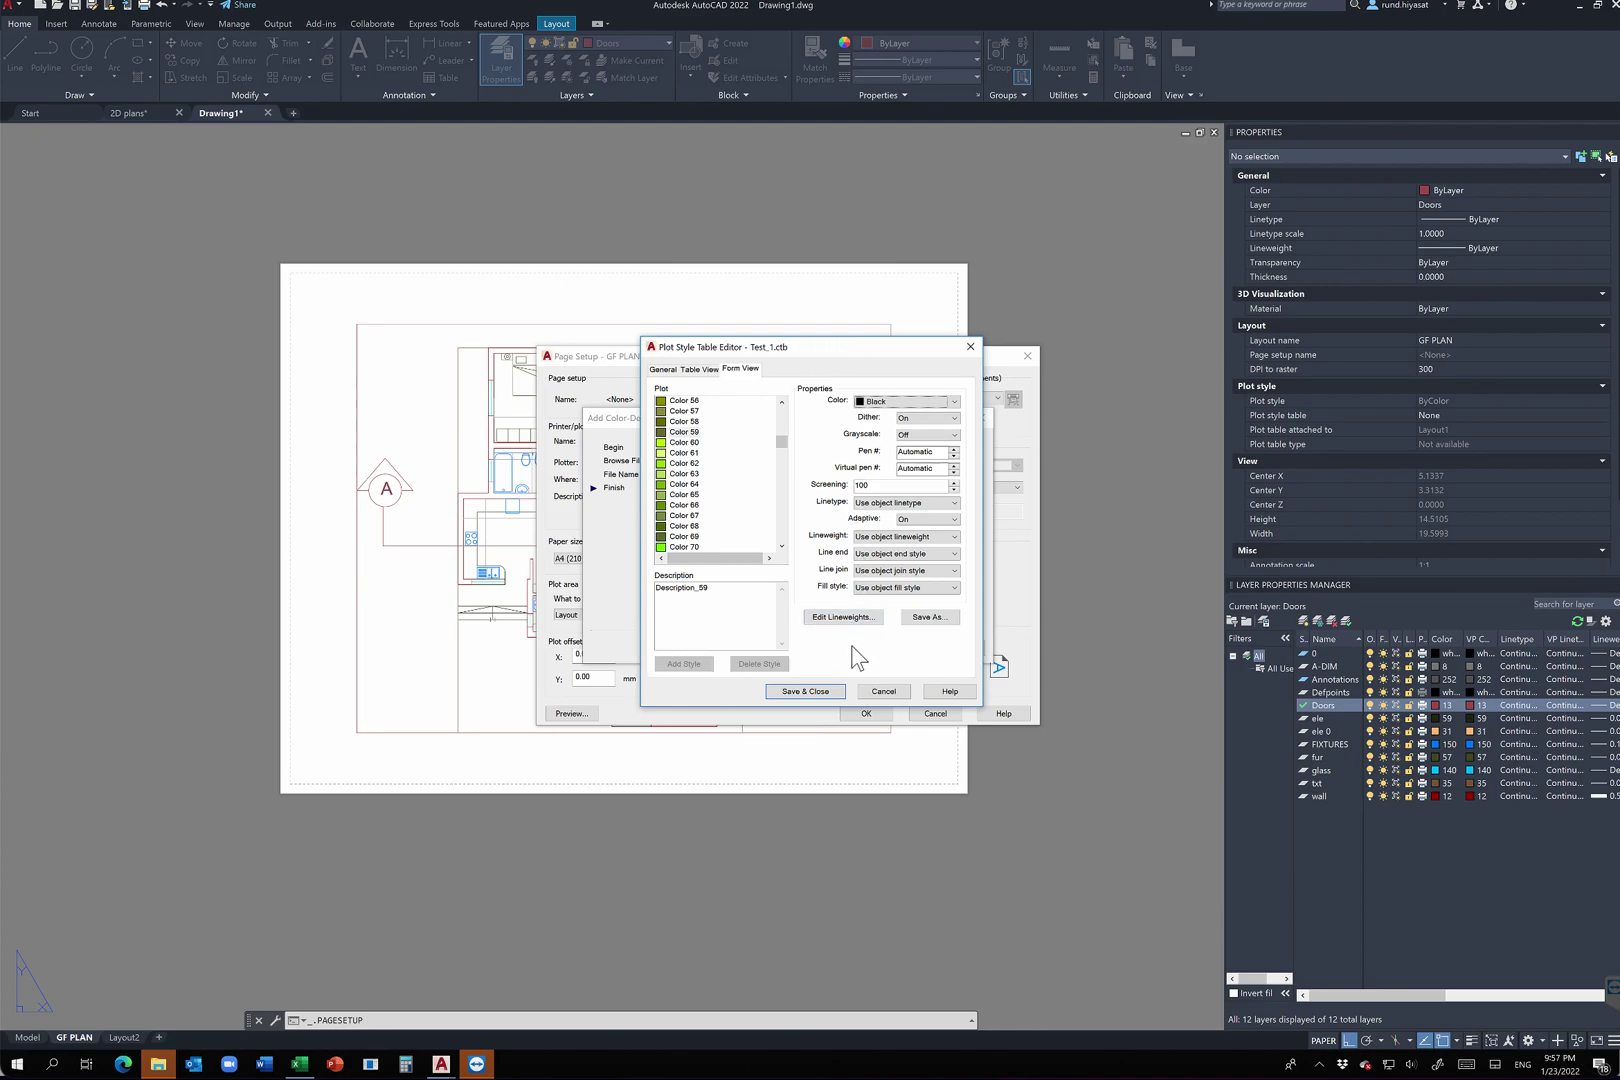
Step: Save the Test_1 plot styles and finish the table, assigning it to the current drawing
{"action": "left_click", "coordinate": [700, 464]}
{"action": "left_click", "coordinate": [710, 536]}
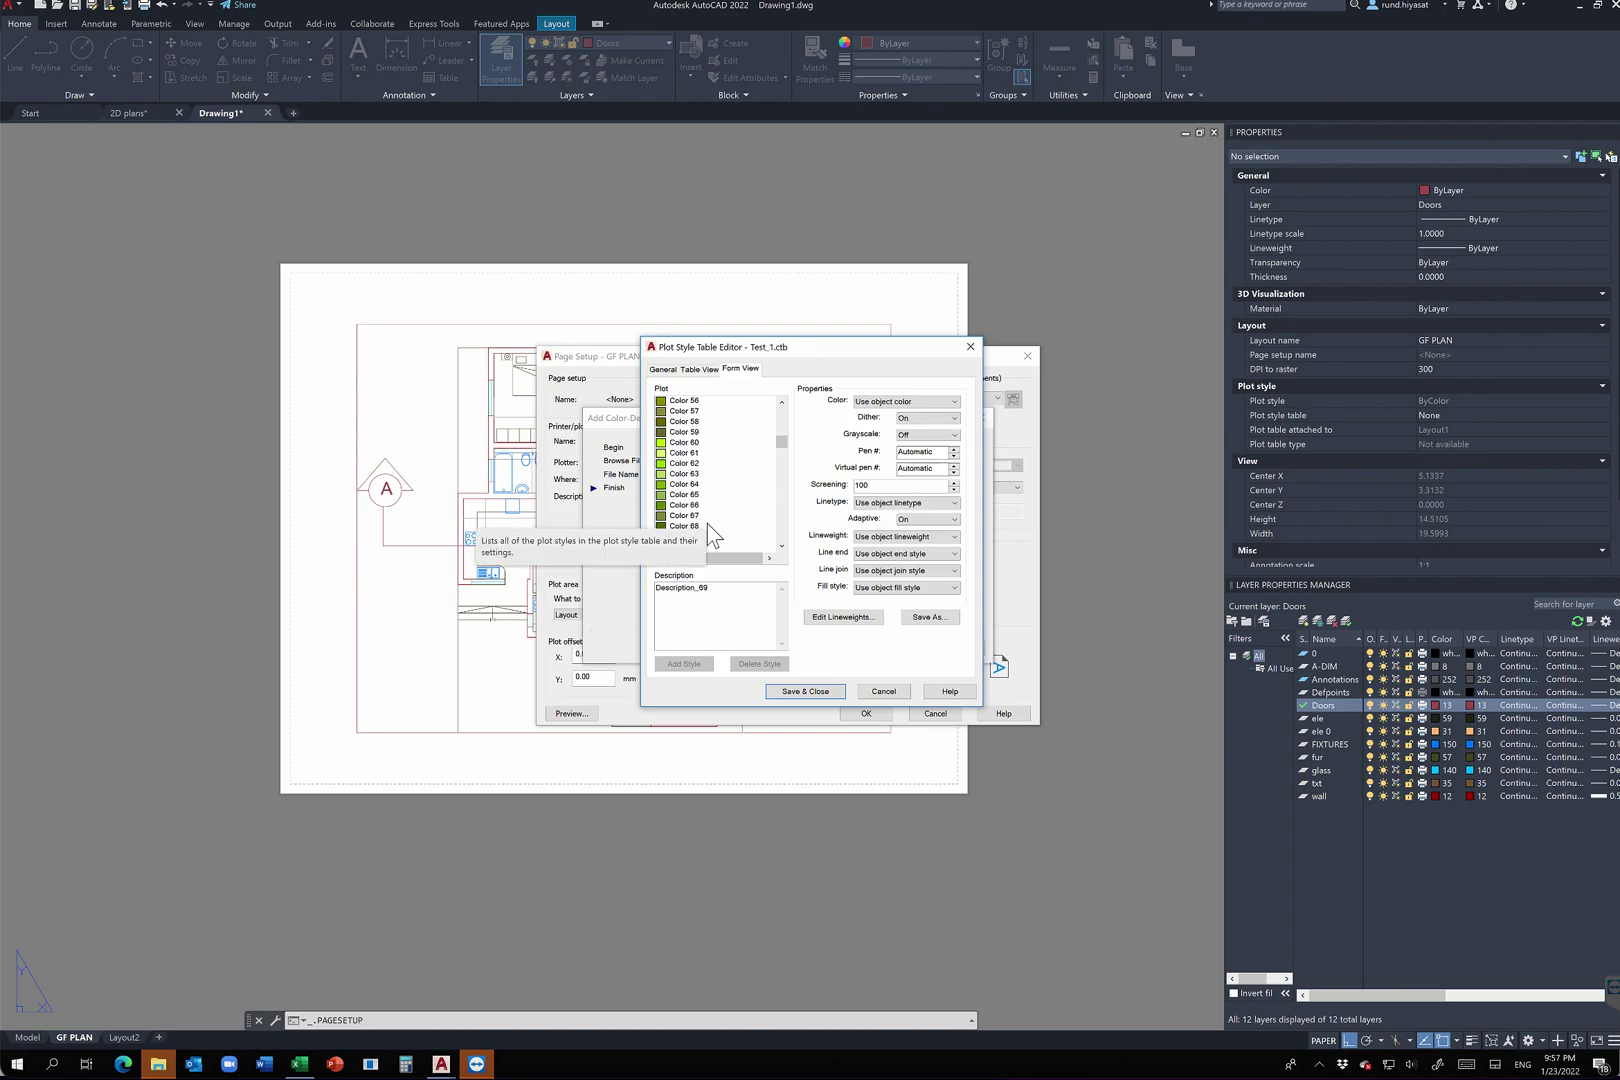
{"action": "left_click", "coordinate": [800, 690]}
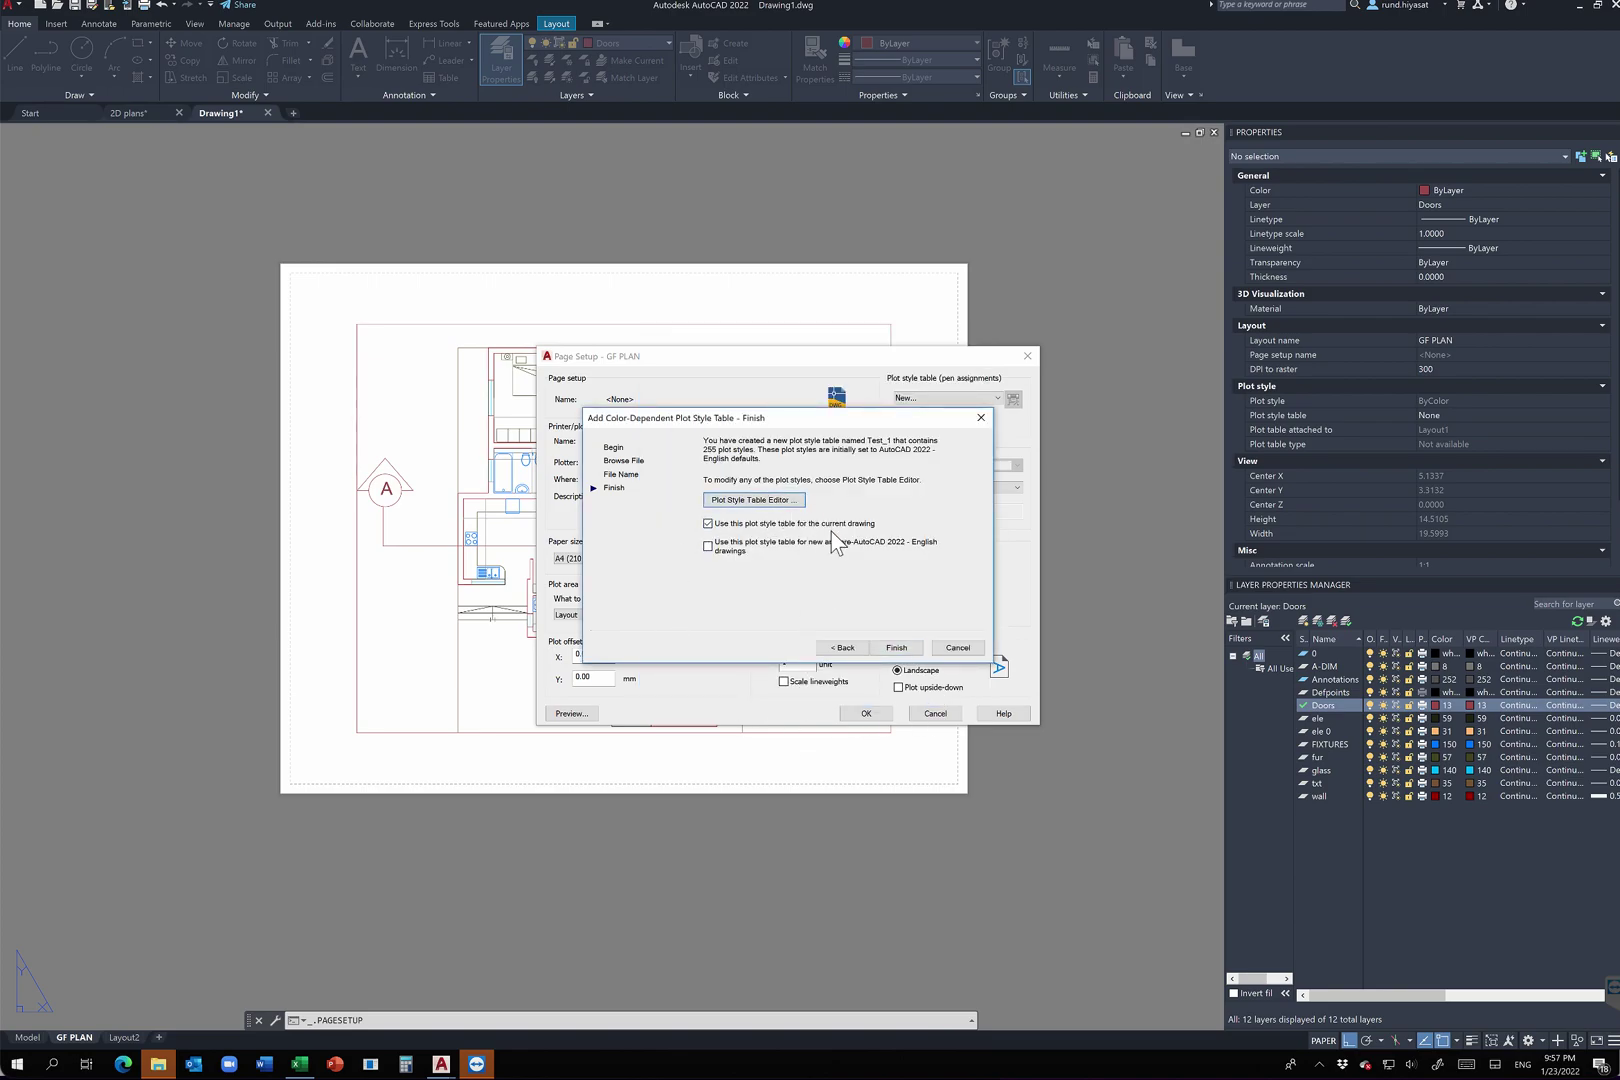
{"action": "left_click", "coordinate": [897, 650]}
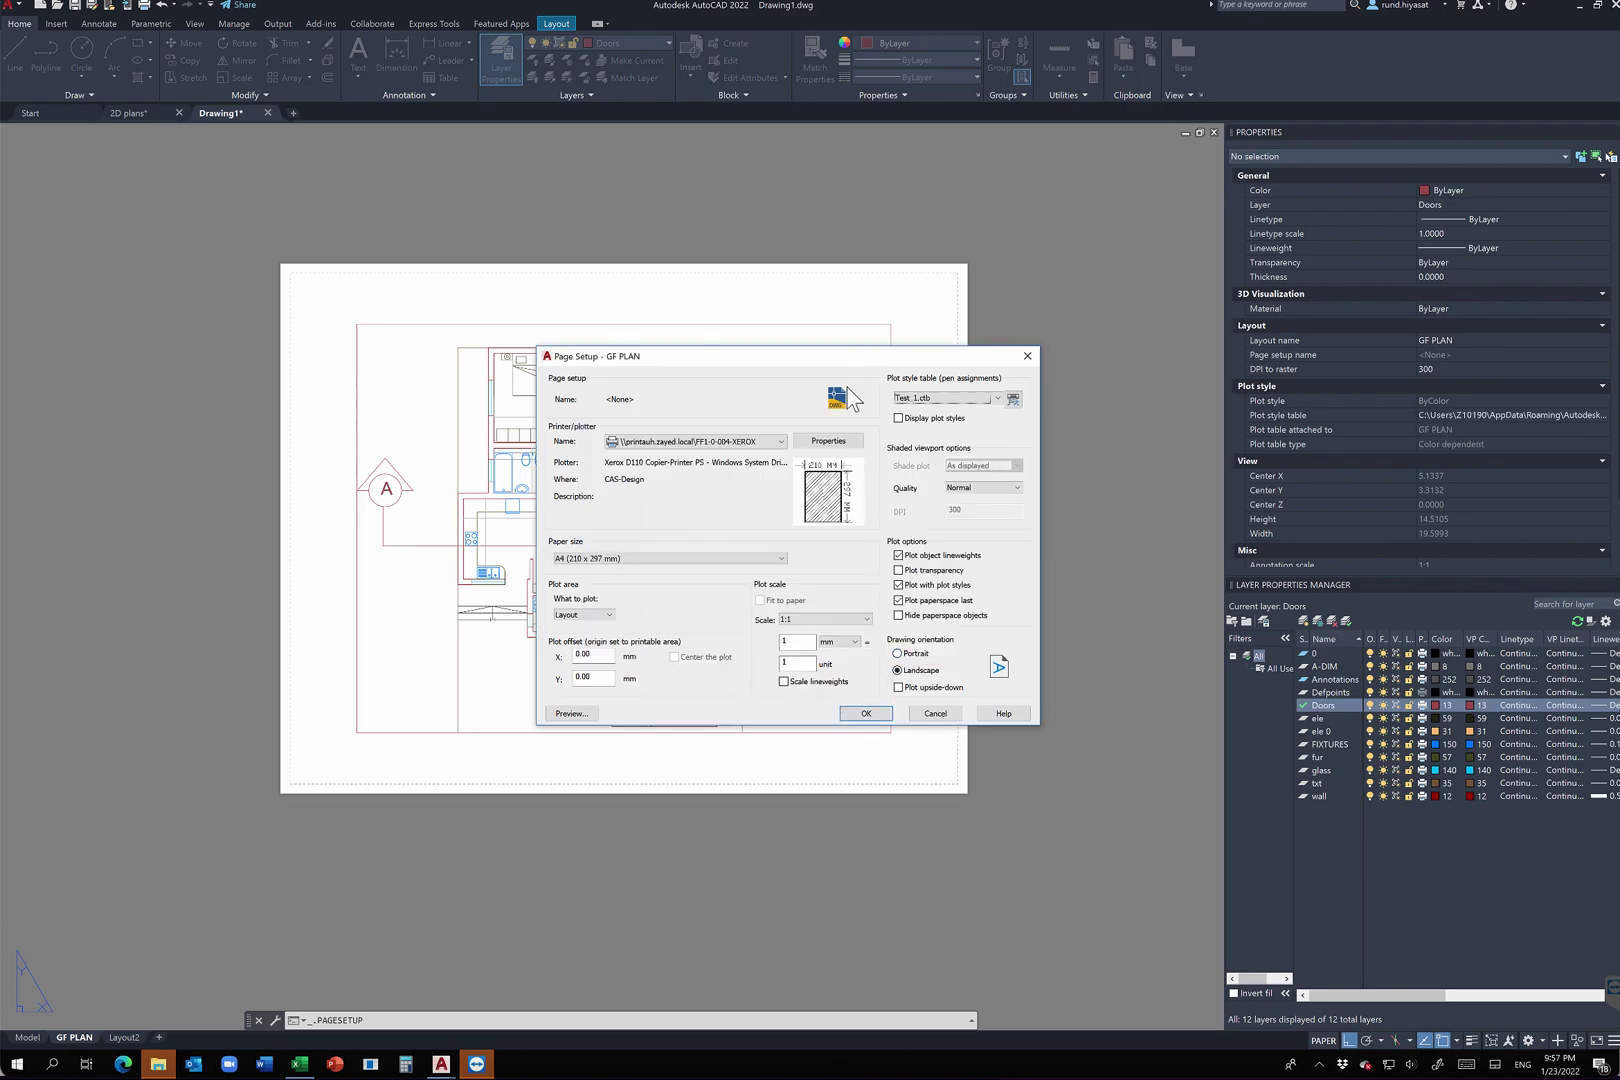
Step: Accept the modified GF PLAN page setup in landscape orientation and close the Page Setup Manager
{"action": "left_click", "coordinate": [913, 655]}
{"action": "left_click", "coordinate": [870, 716]}
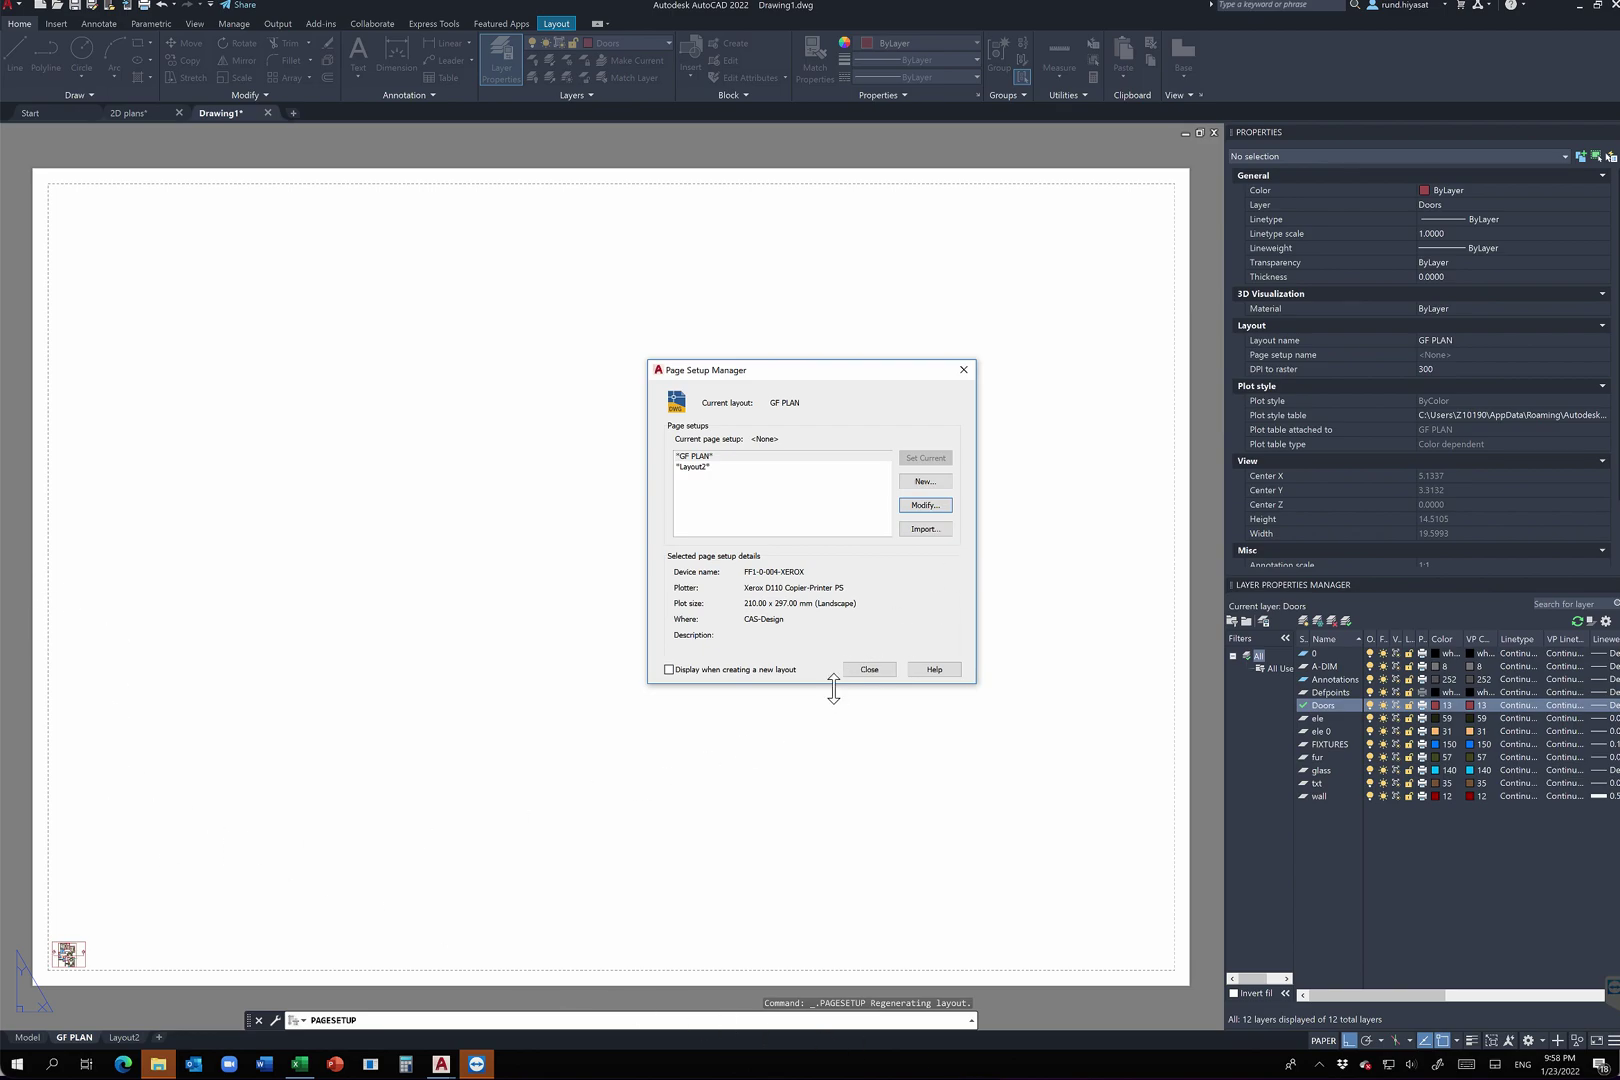
{"action": "left_click", "coordinate": [870, 669]}
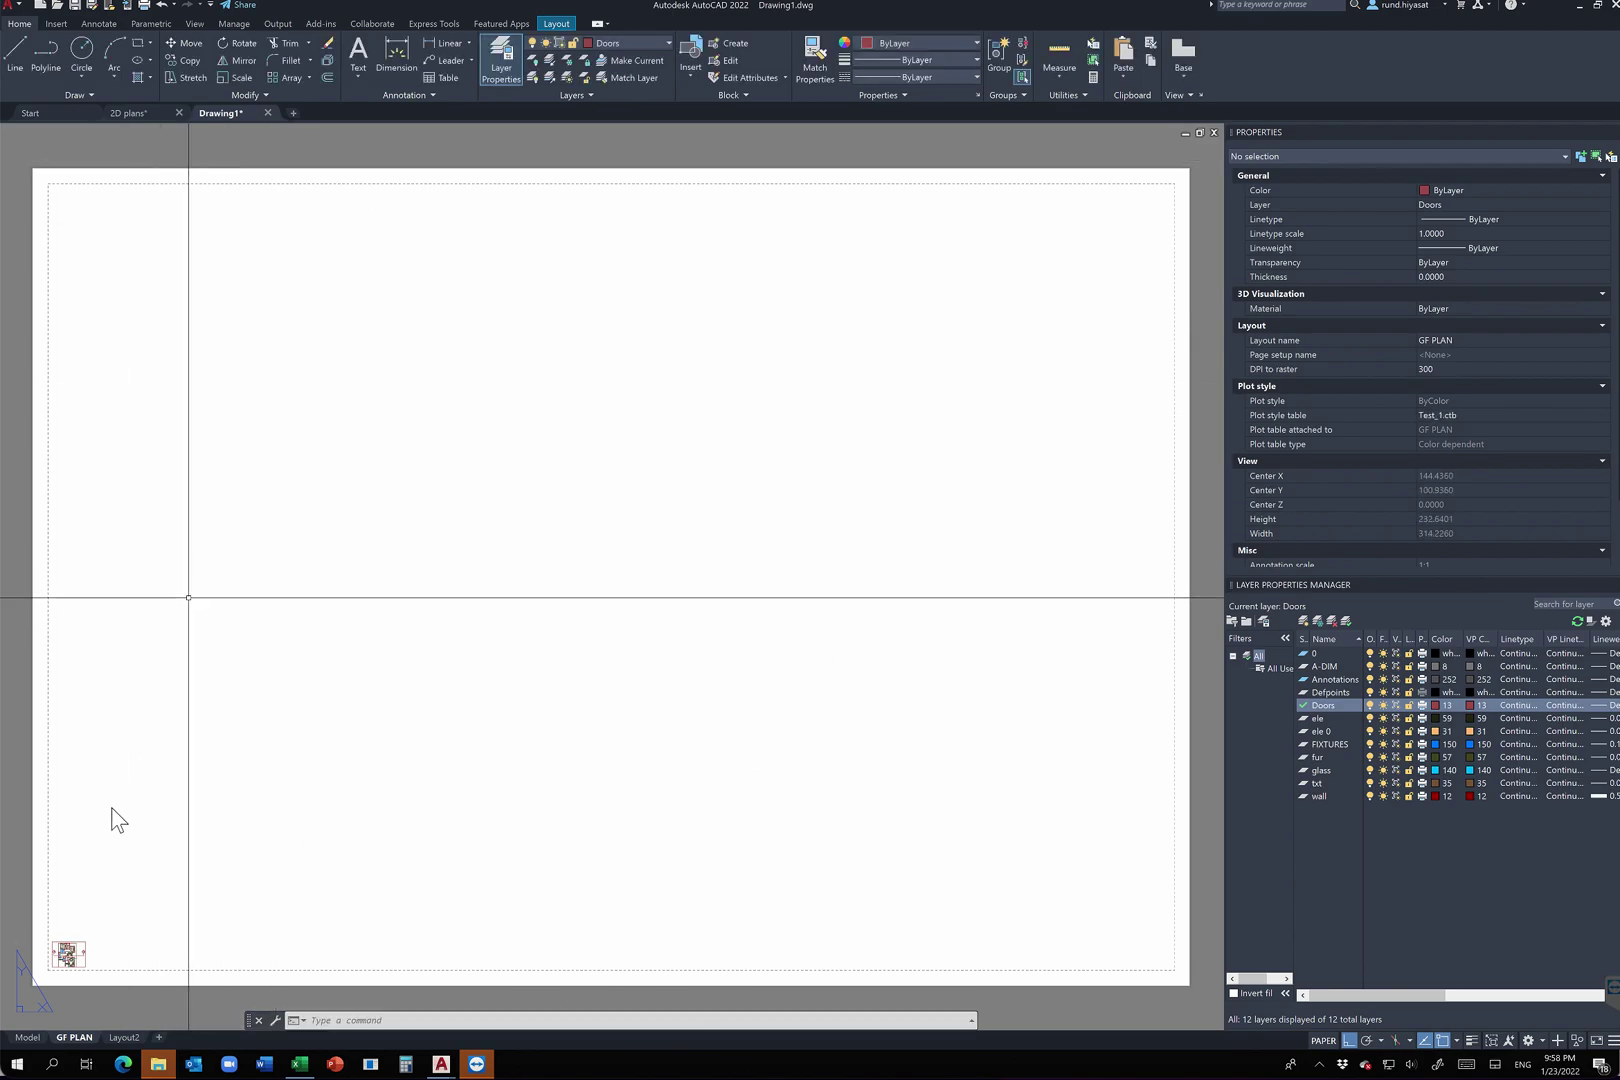
Step: With Ortho off, stretch the viewport's upper-right corner to enlarge it to about 208 x 197 mm on the sheet
{"action": "left_click", "coordinate": [86, 954]}
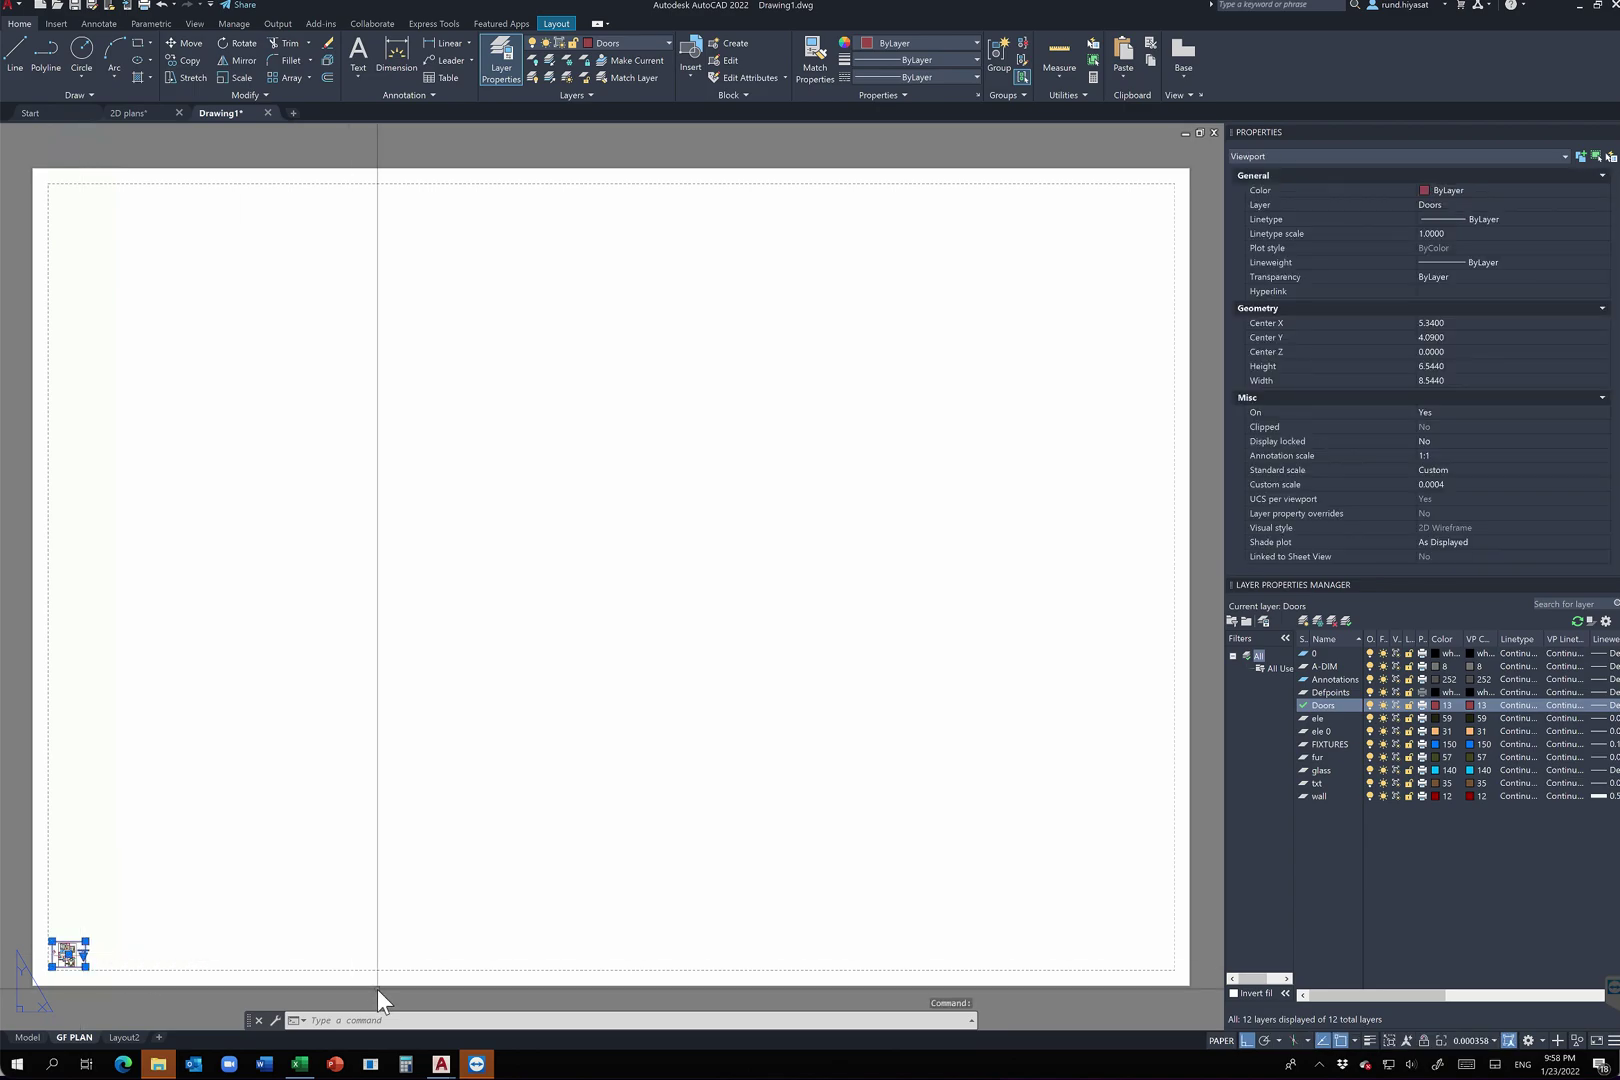
{"action": "left_click", "coordinate": [86, 941]}
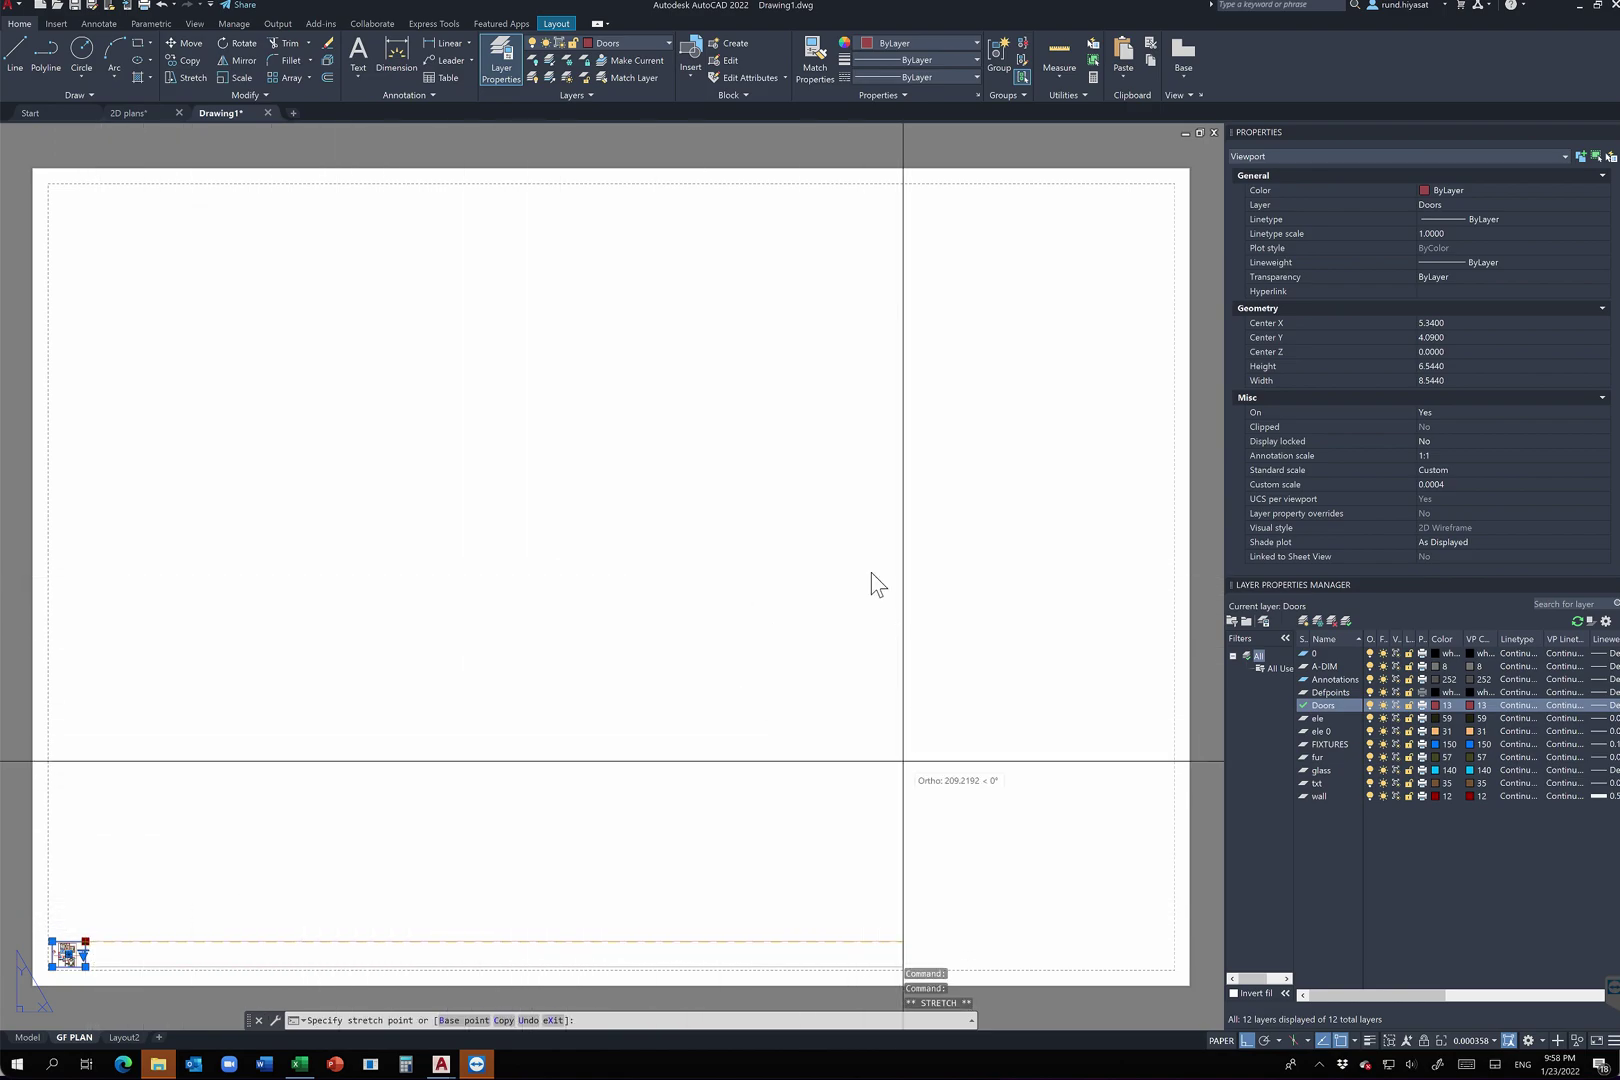
{"action": "left_click", "coordinate": [1247, 1040]}
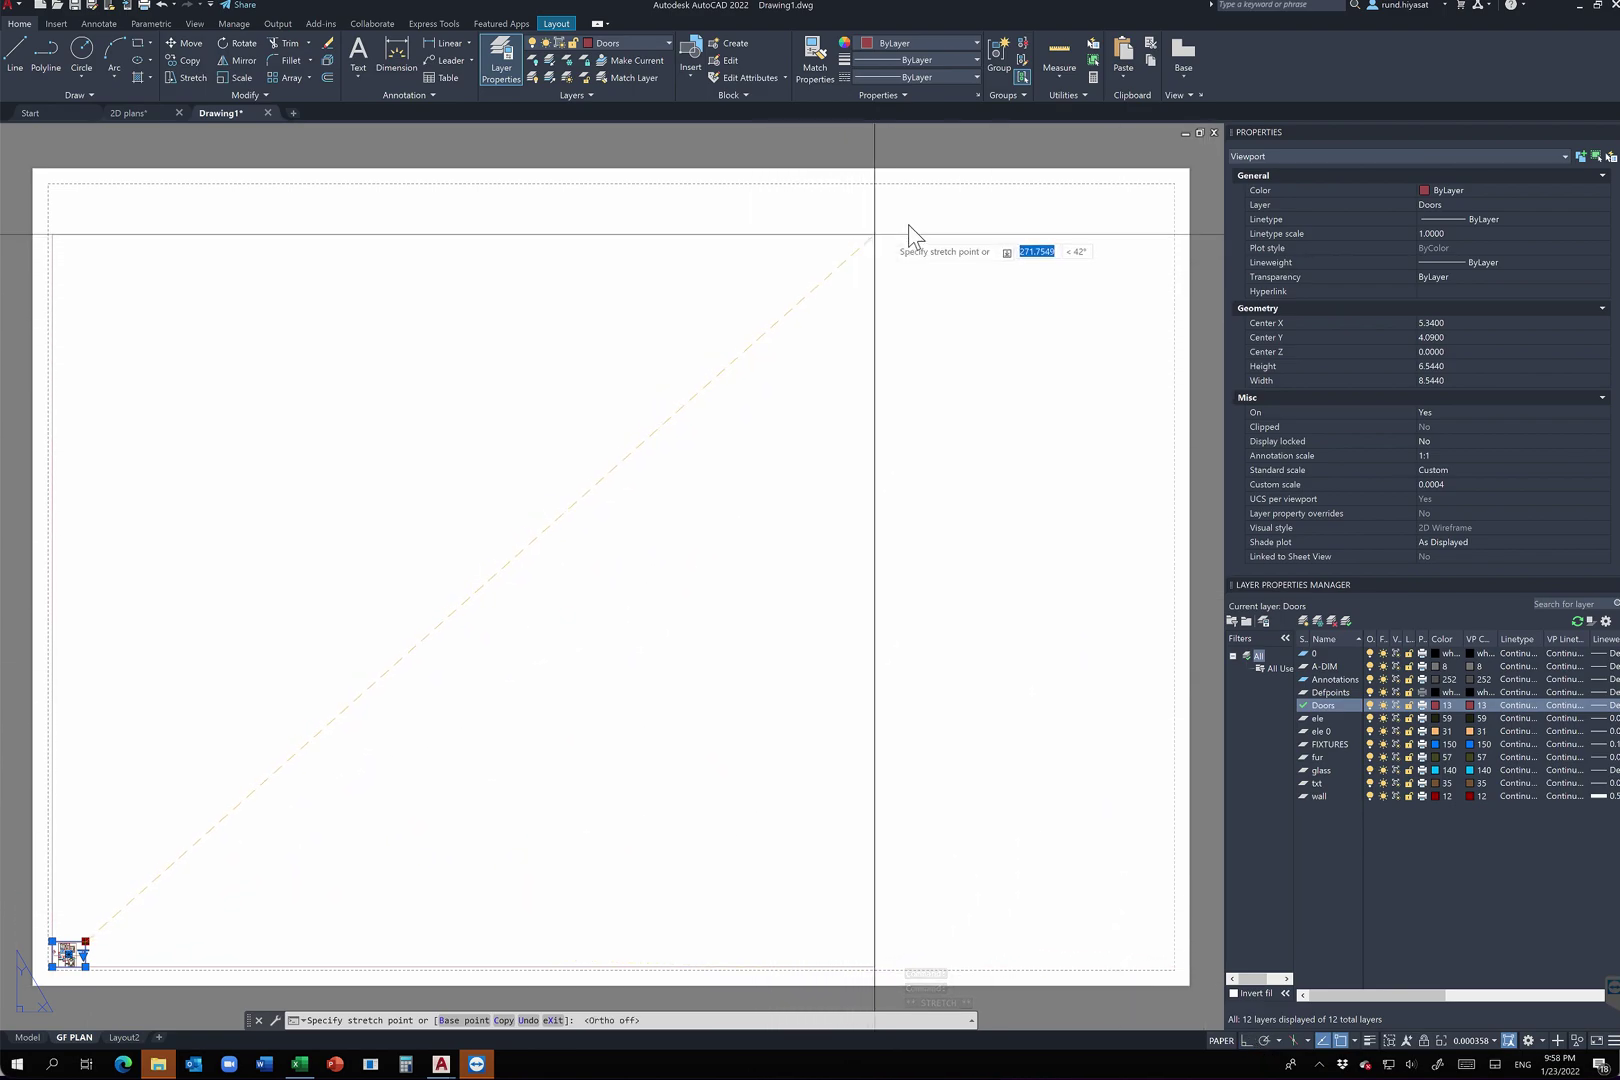
{"action": "left_click", "coordinate": [864, 200]}
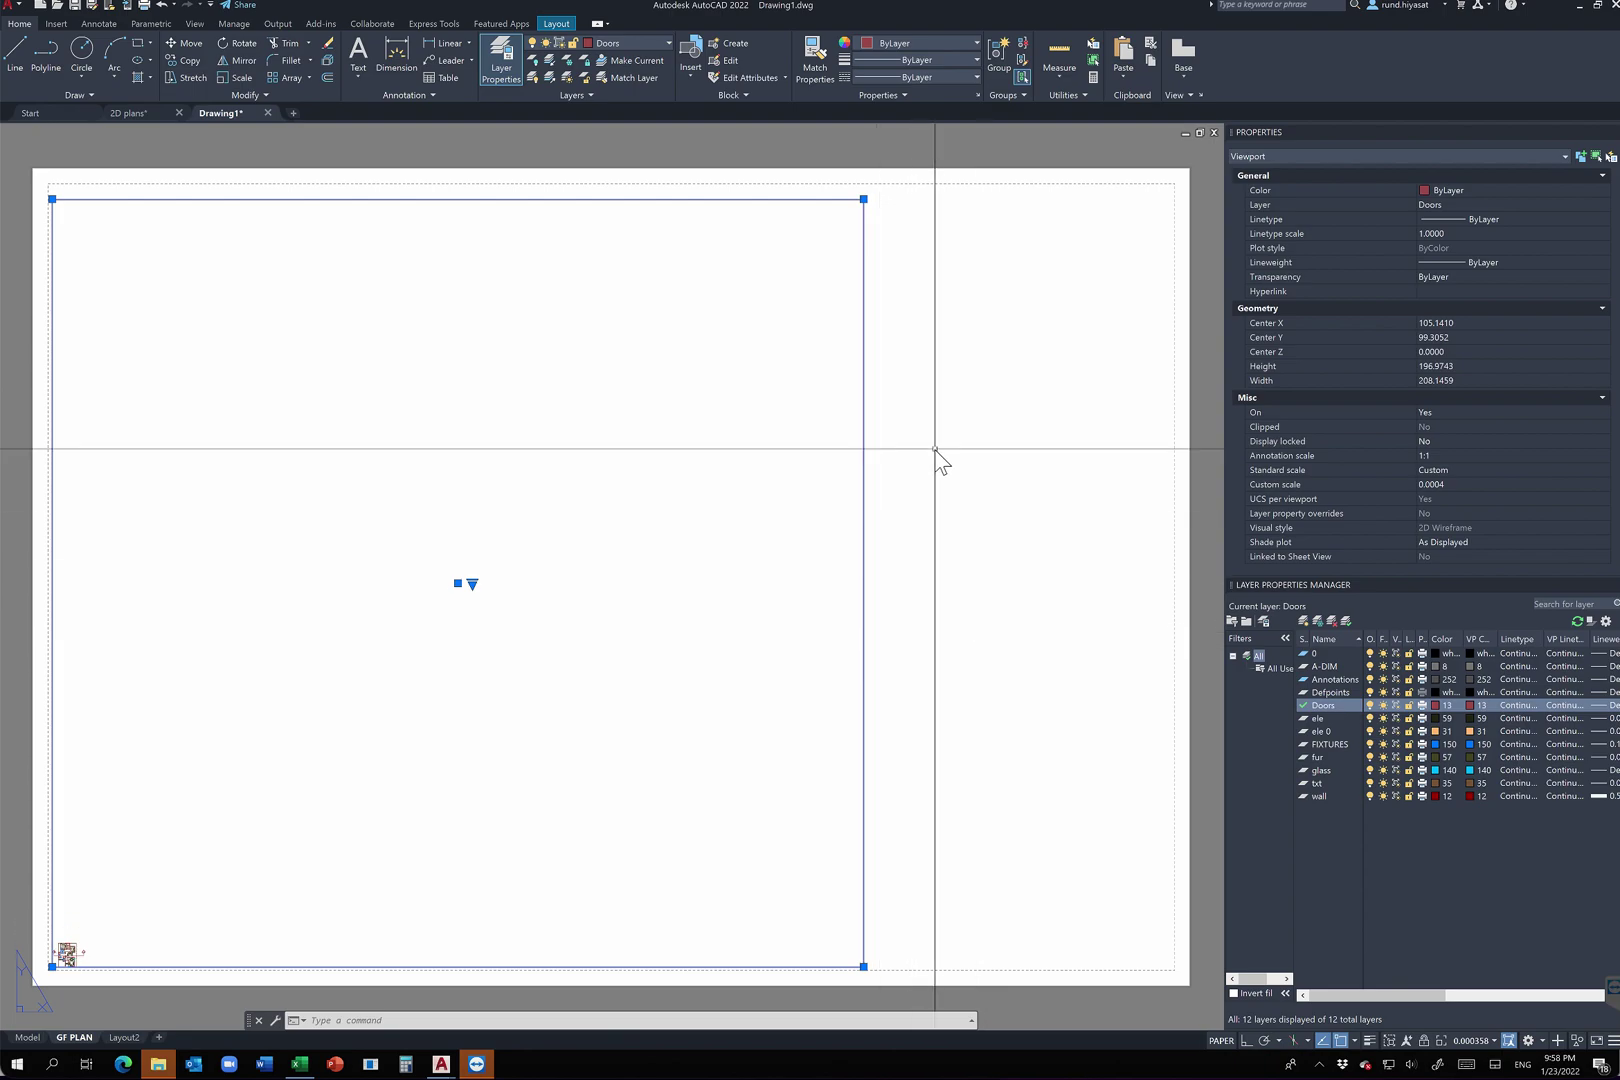
{"action": "key", "text": "Escape"}
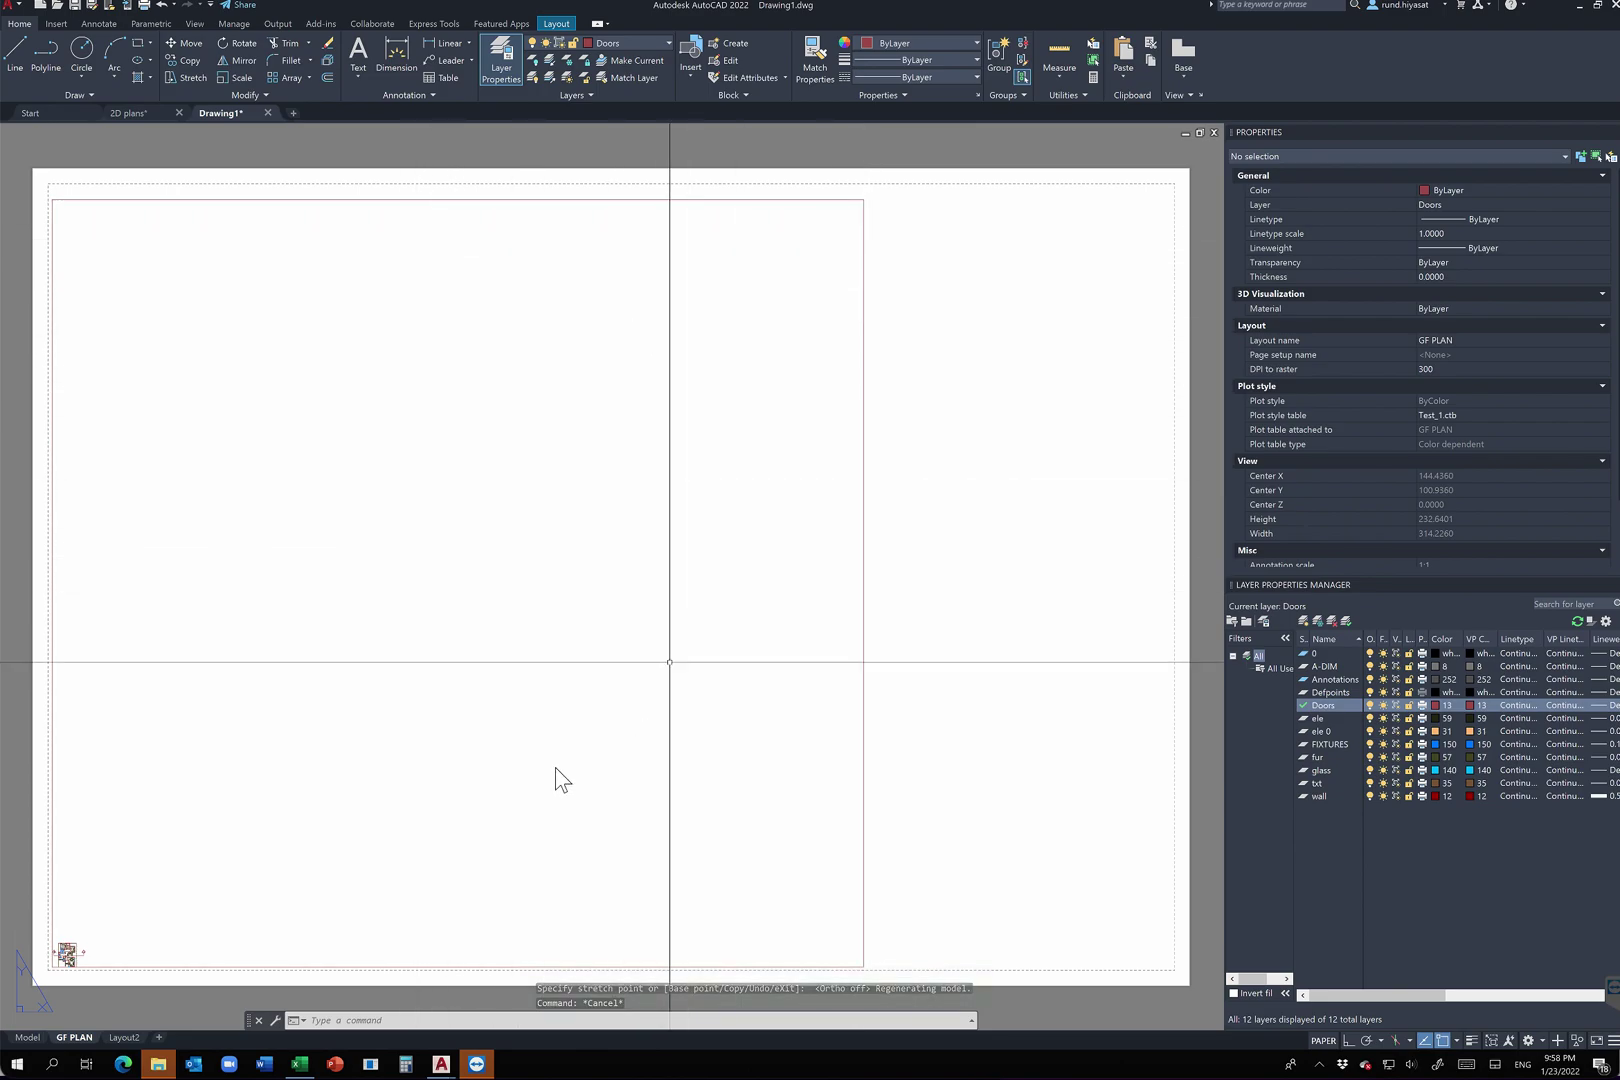
Step: Activate the enlarged viewport, enlarge and reposition the floor plan in its upper middle with both section markers inside, and return to paper space
{"action": "double_click", "coordinate": [411, 512]}
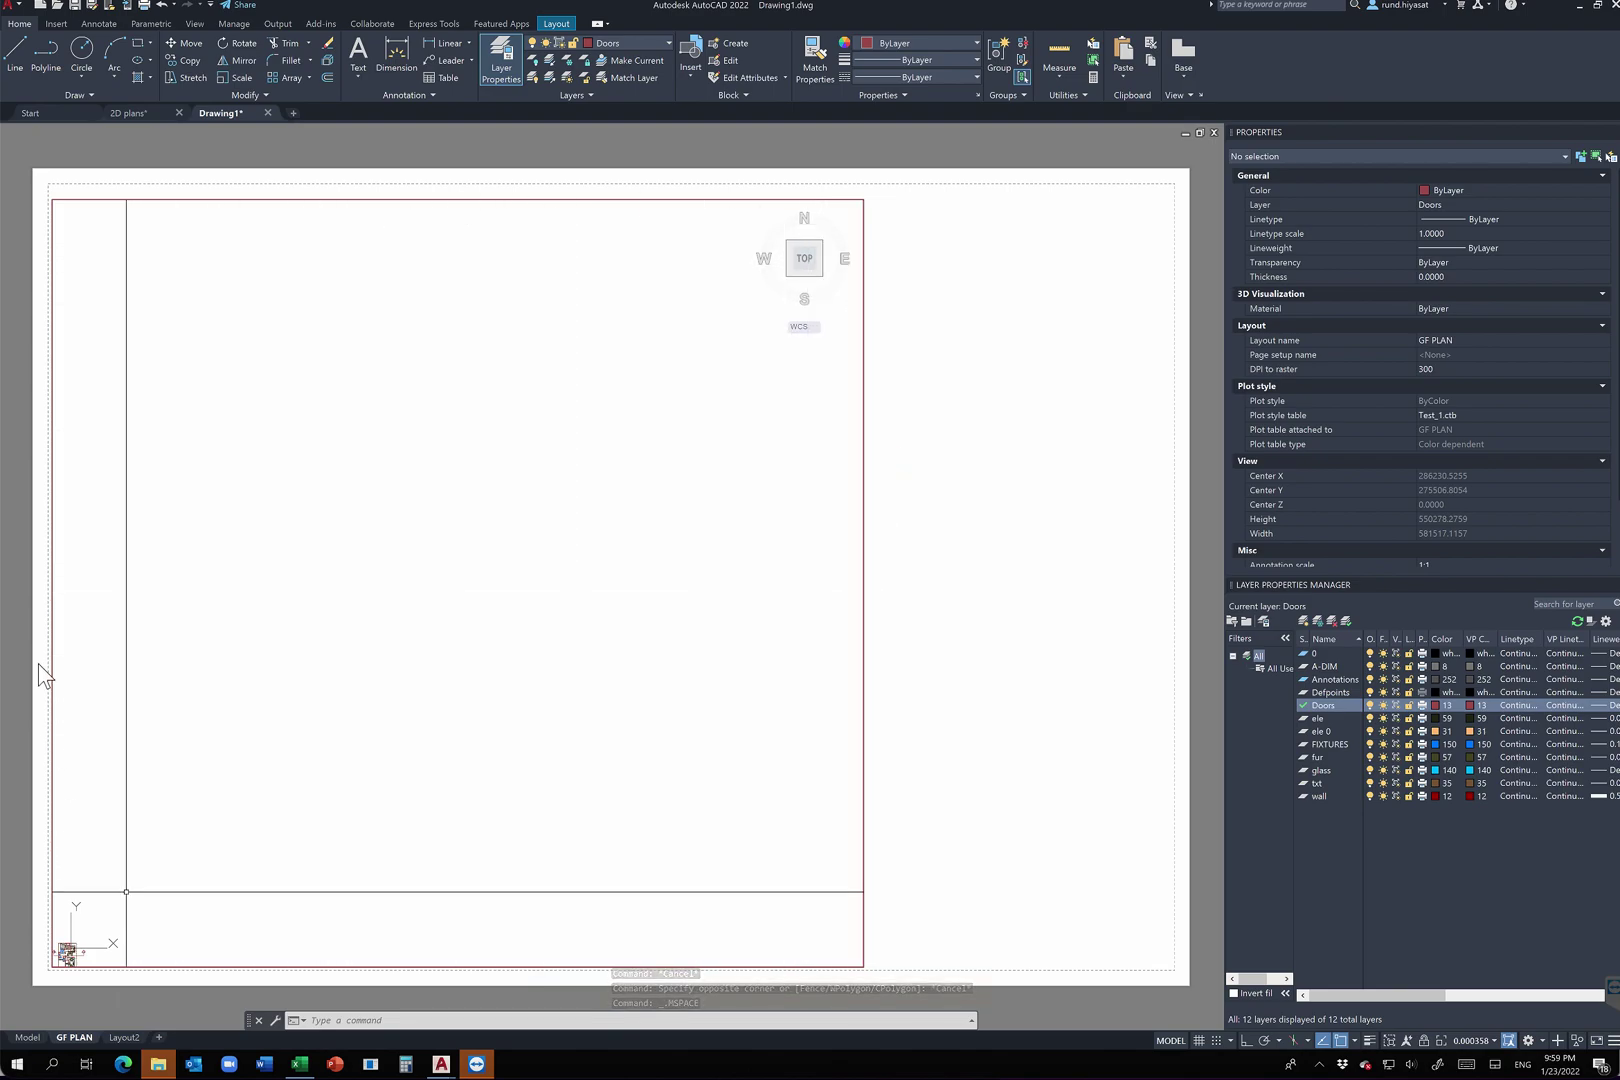
{"action": "left_click", "coordinate": [62, 954]}
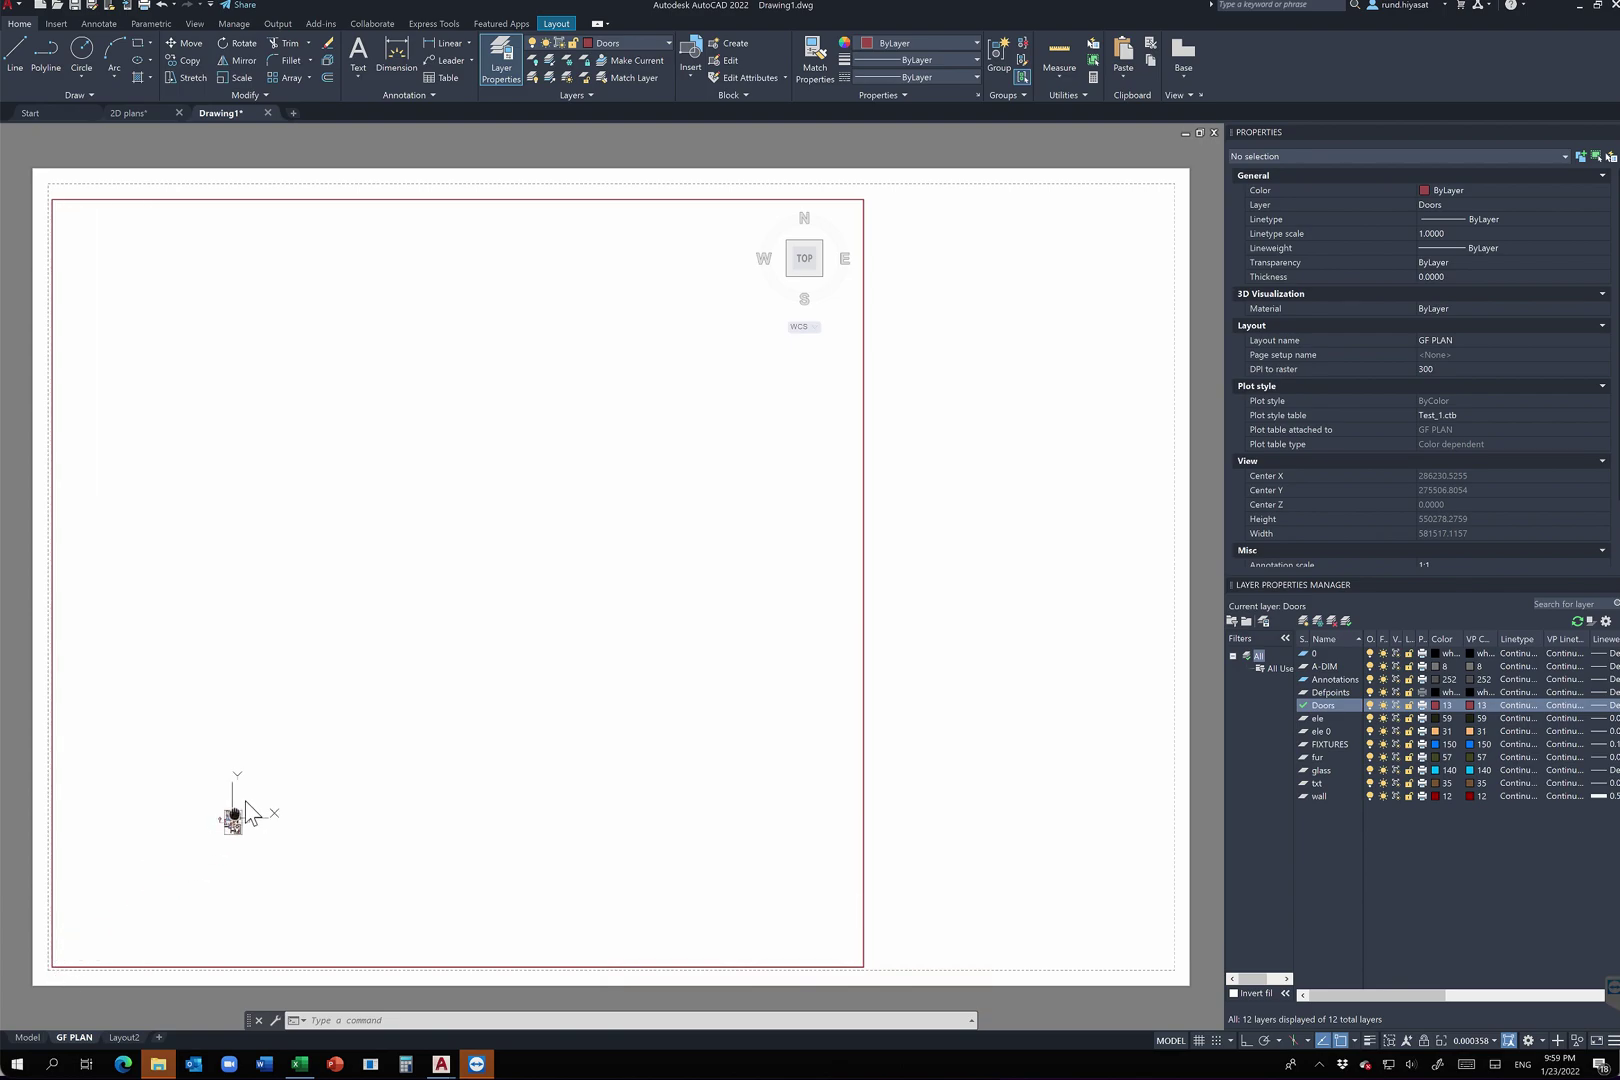
{"action": "middle_click_drag", "start_coordinate": [248, 812], "coordinate": [438, 550]}
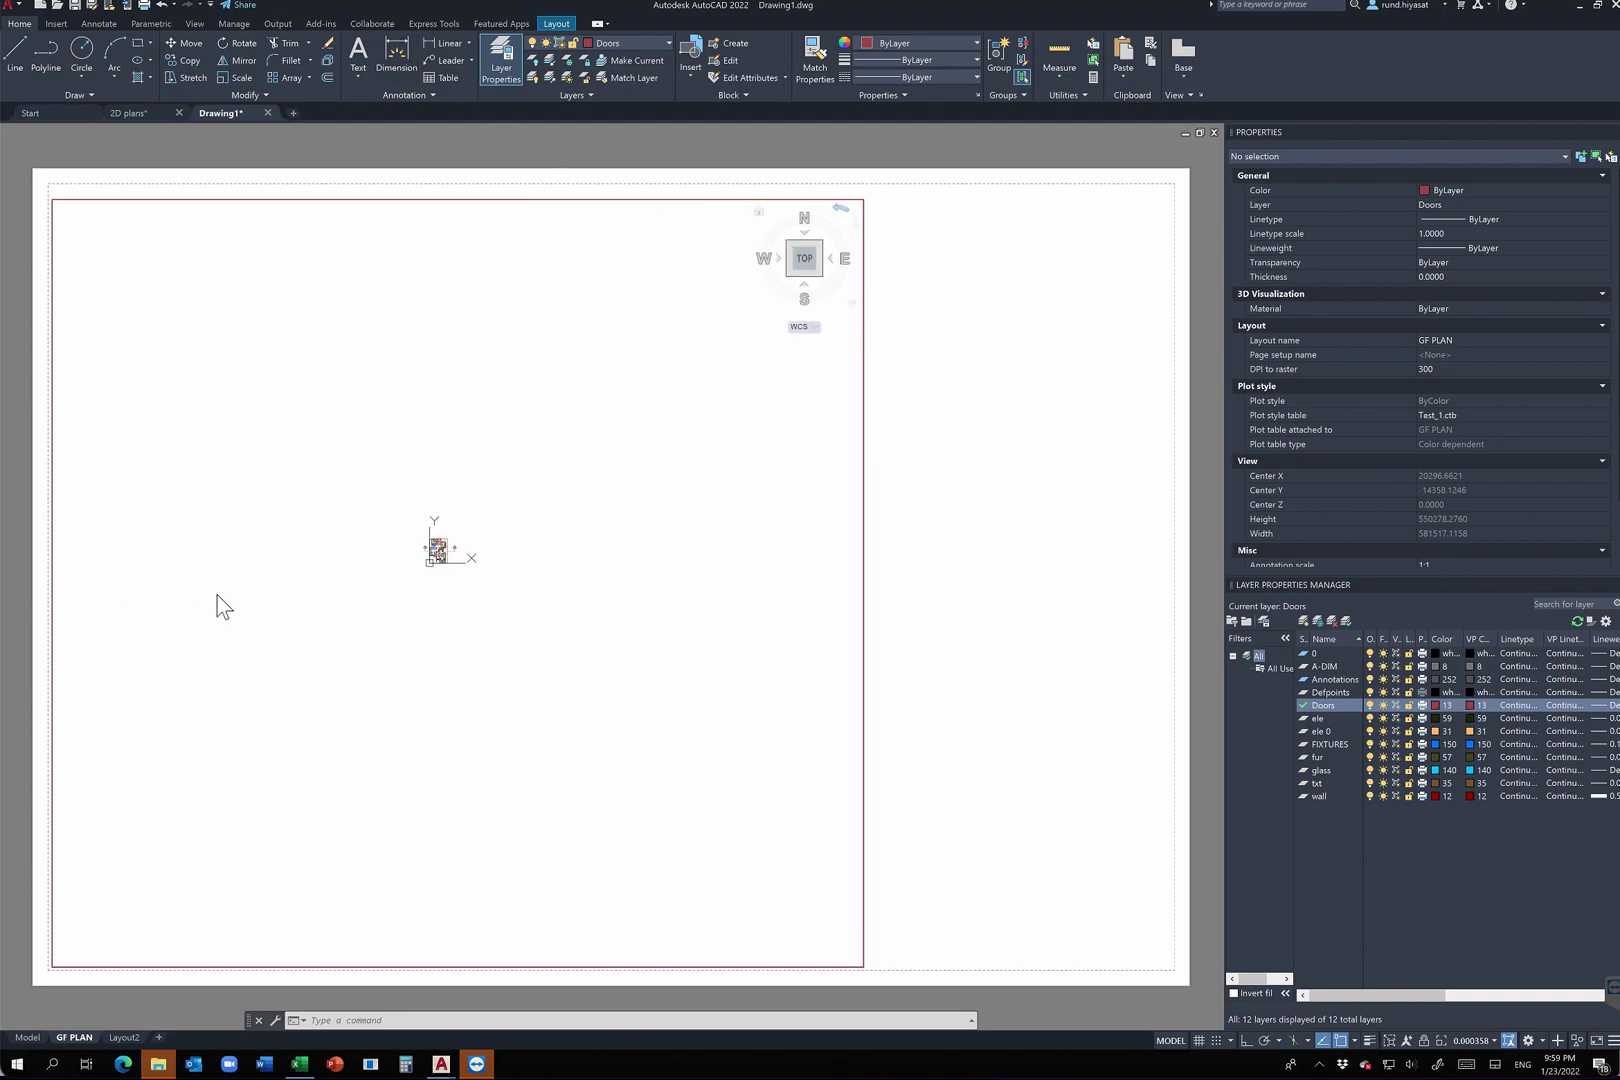
{"action": "scroll", "coordinate": [443, 570], "scroll_direction": "down", "scroll_amount": 2}
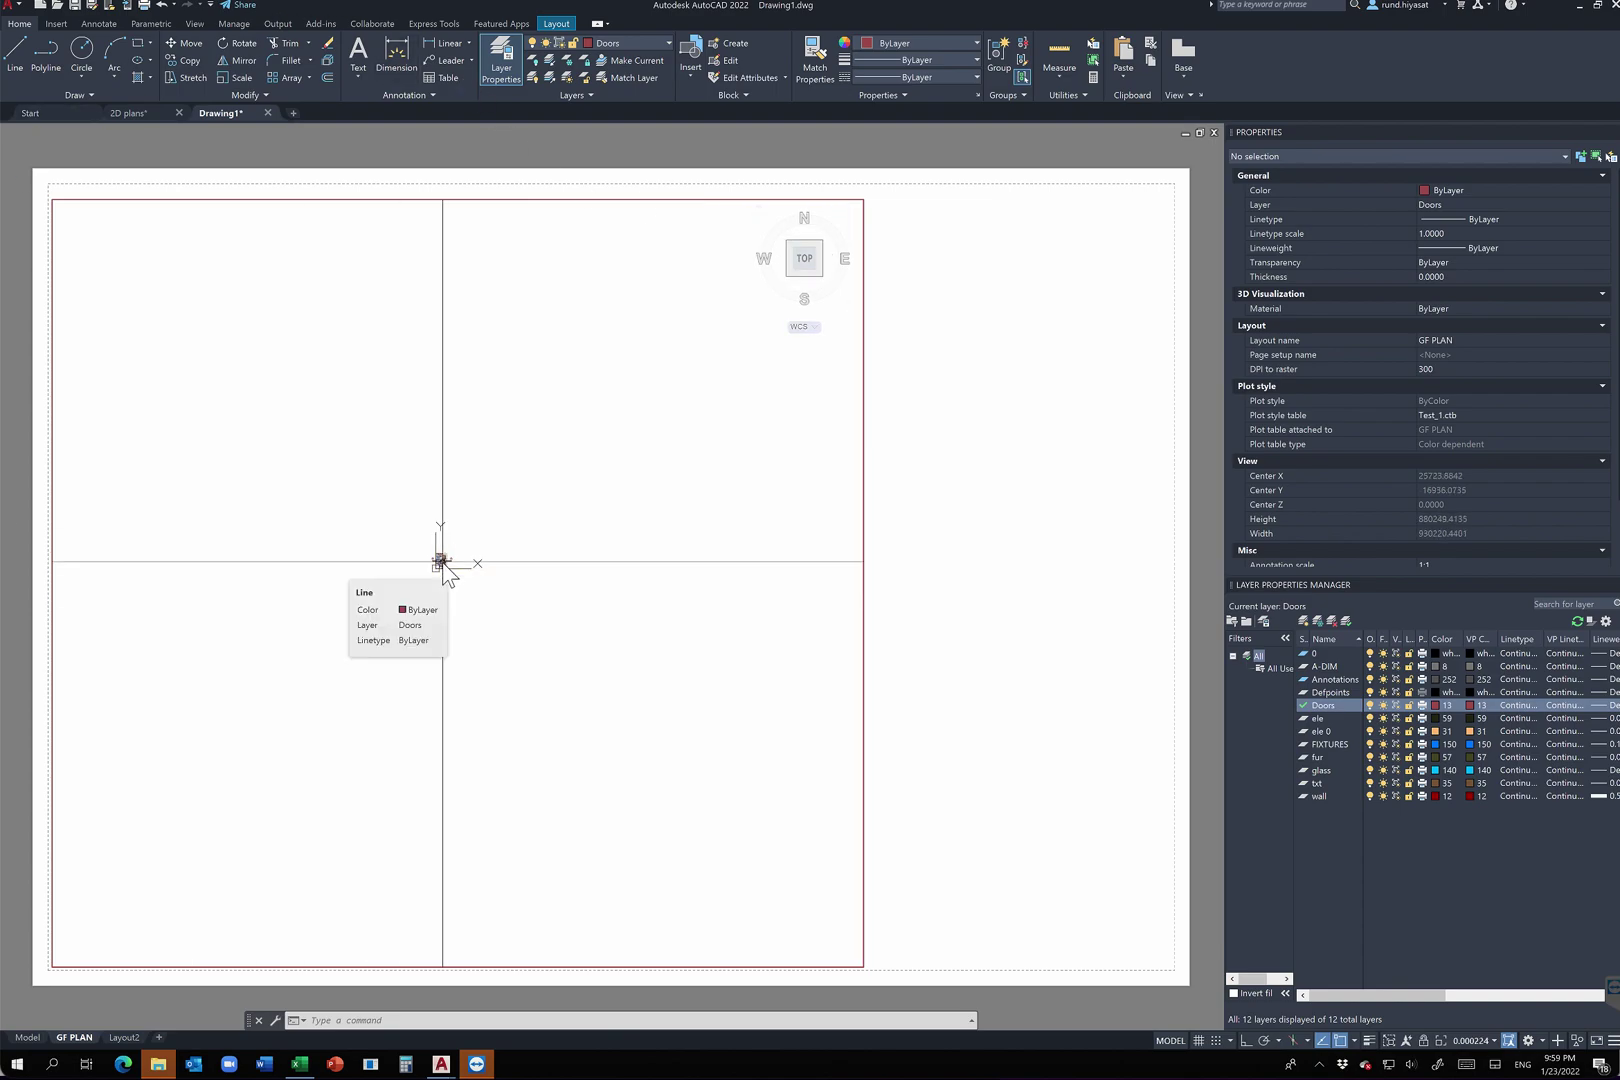
{"action": "scroll", "coordinate": [443, 568], "scroll_direction": "up", "scroll_amount": 8}
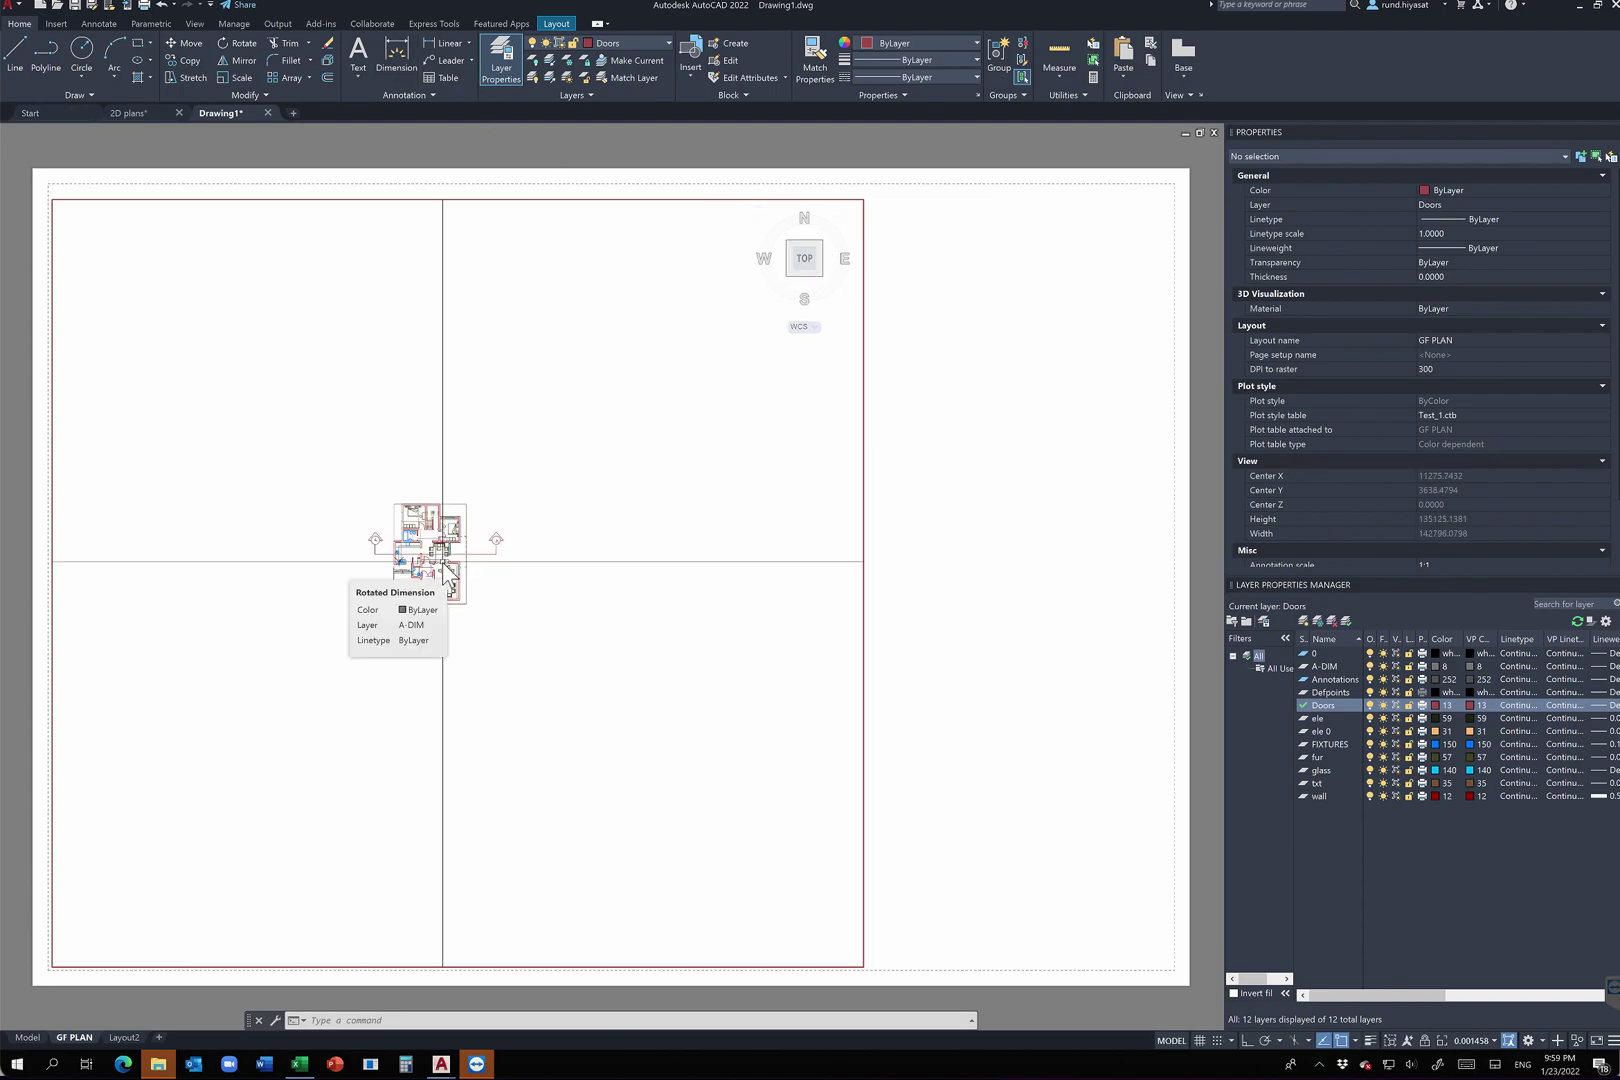
{"action": "scroll", "coordinate": [440, 540], "scroll_direction": "up", "scroll_amount": 4}
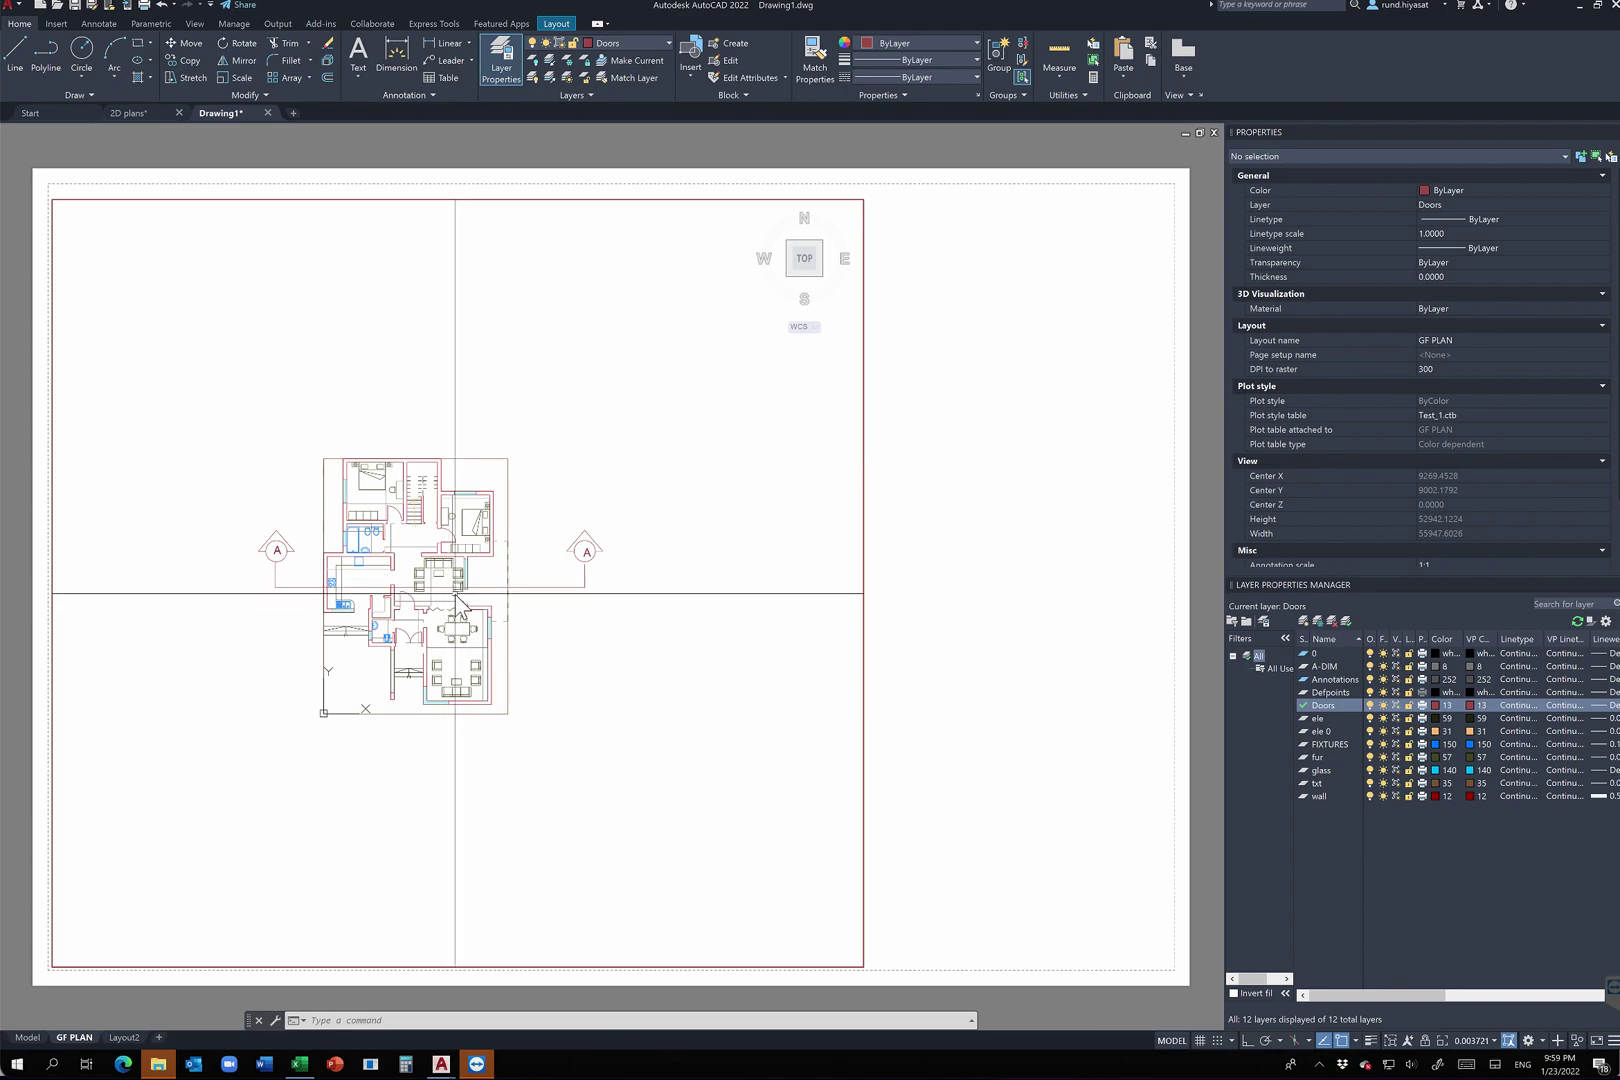
{"action": "middle_click_drag", "start_coordinate": [456, 582], "coordinate": [470, 542]}
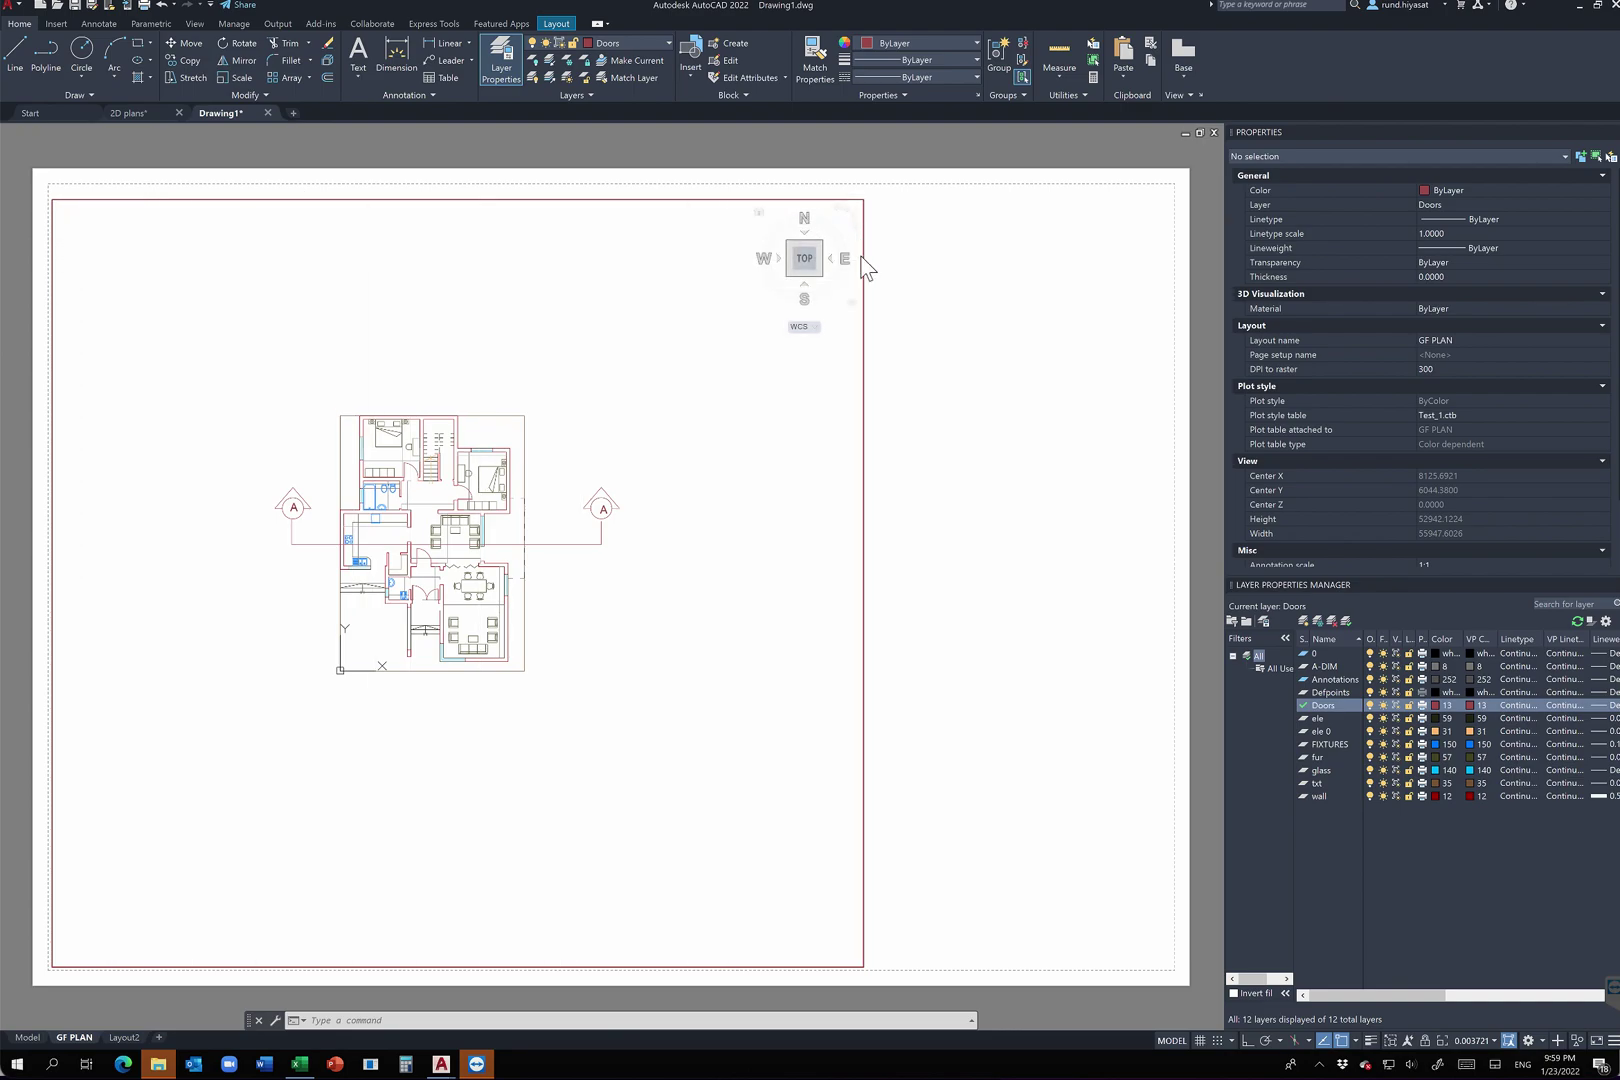
{"action": "middle_click_drag", "start_coordinate": [439, 595], "coordinate": [484, 527]}
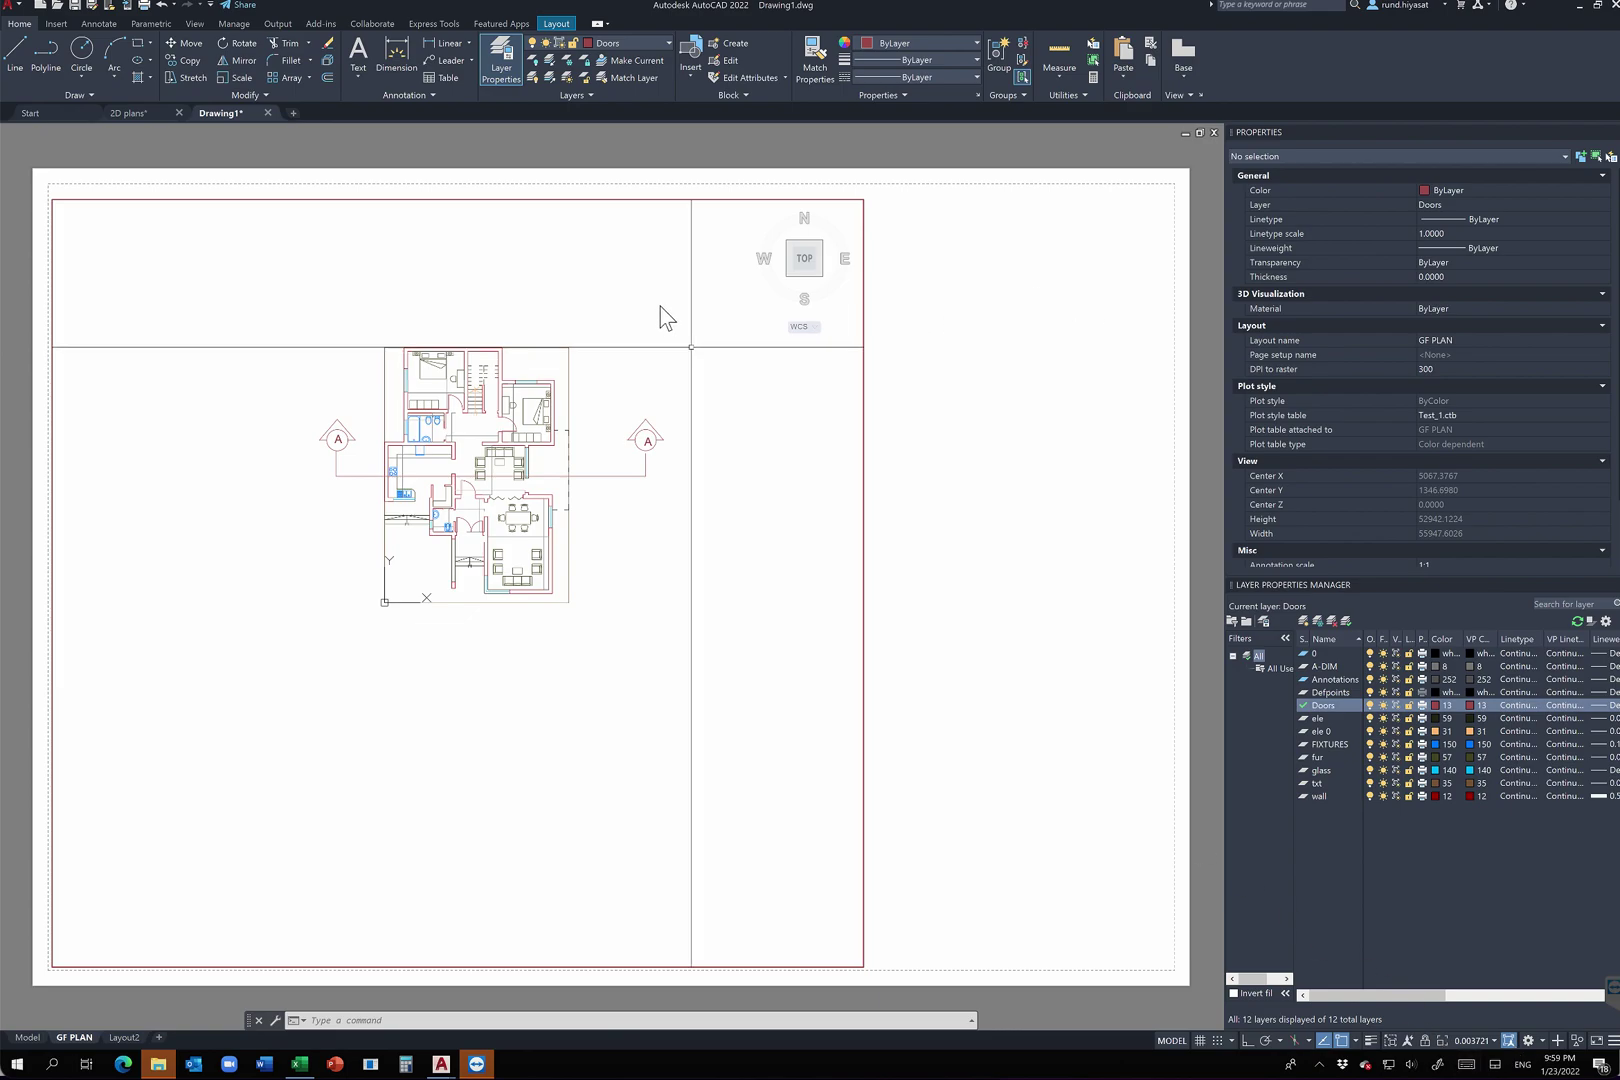
{"action": "double_click", "coordinate": [1033, 362]}
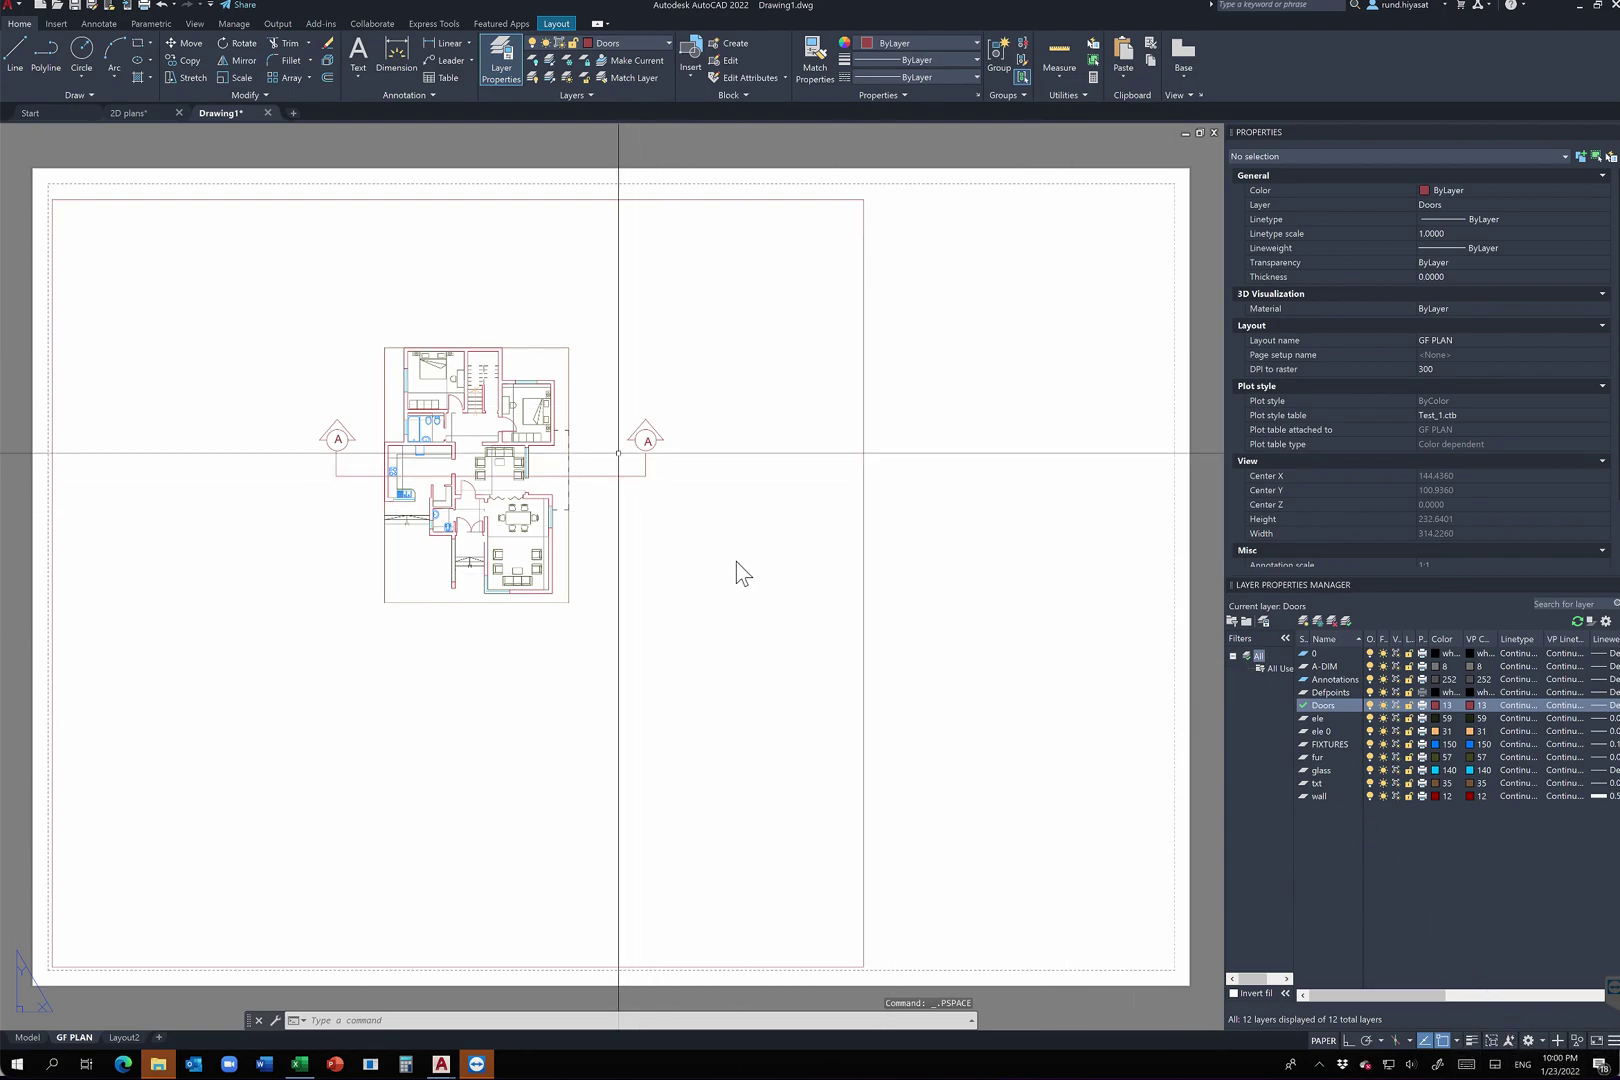
Step: Activate the viewport, set its scale to 1:100, and position the whole floor plan inside its frame
{"action": "double_click", "coordinate": [427, 734]}
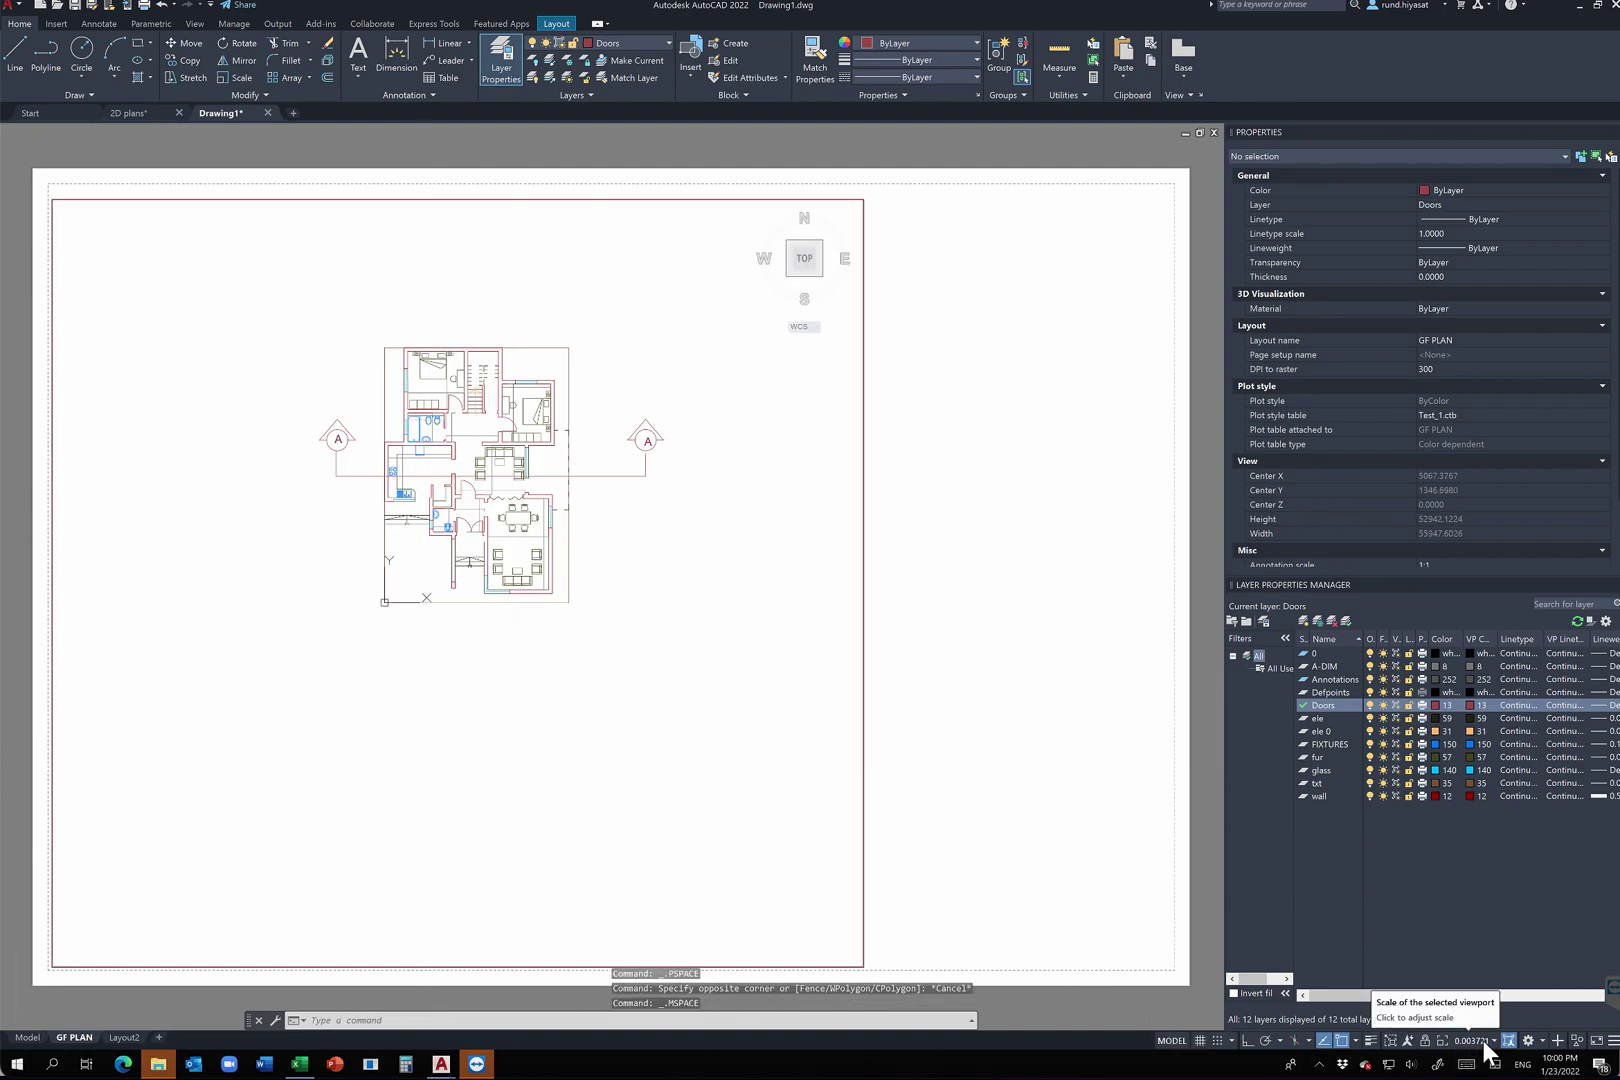
{"action": "left_click", "coordinate": [1483, 1040]}
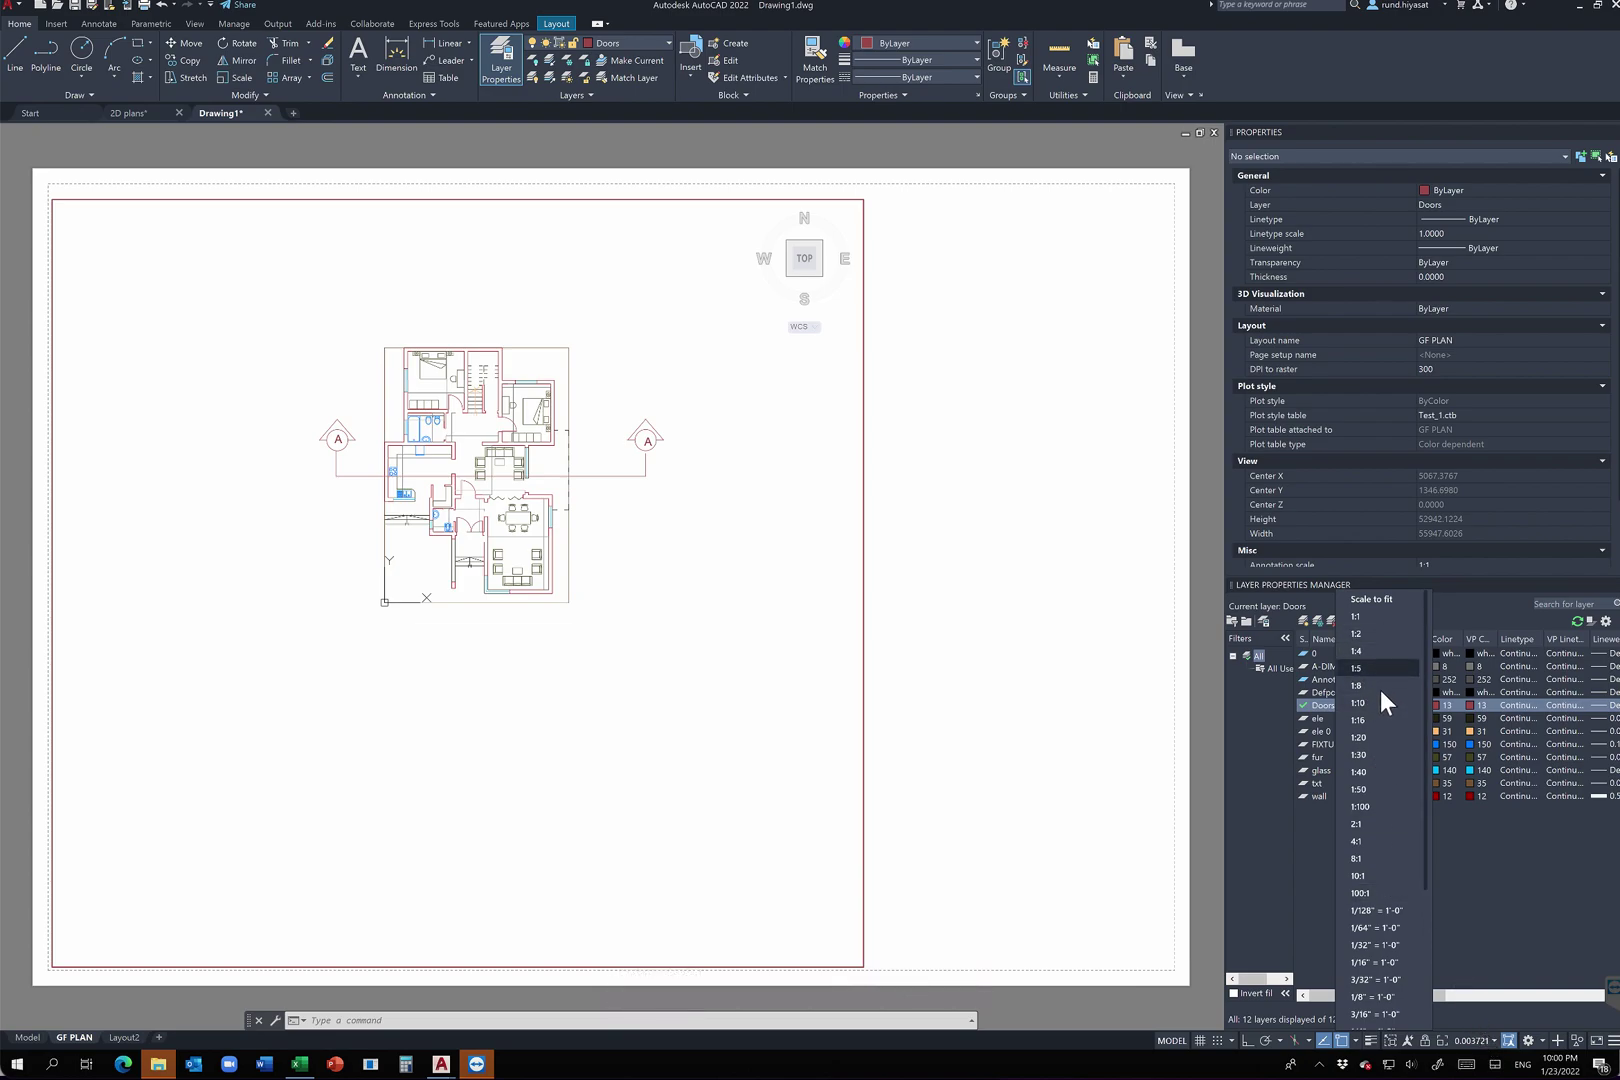
{"action": "left_click", "coordinate": [1374, 806]}
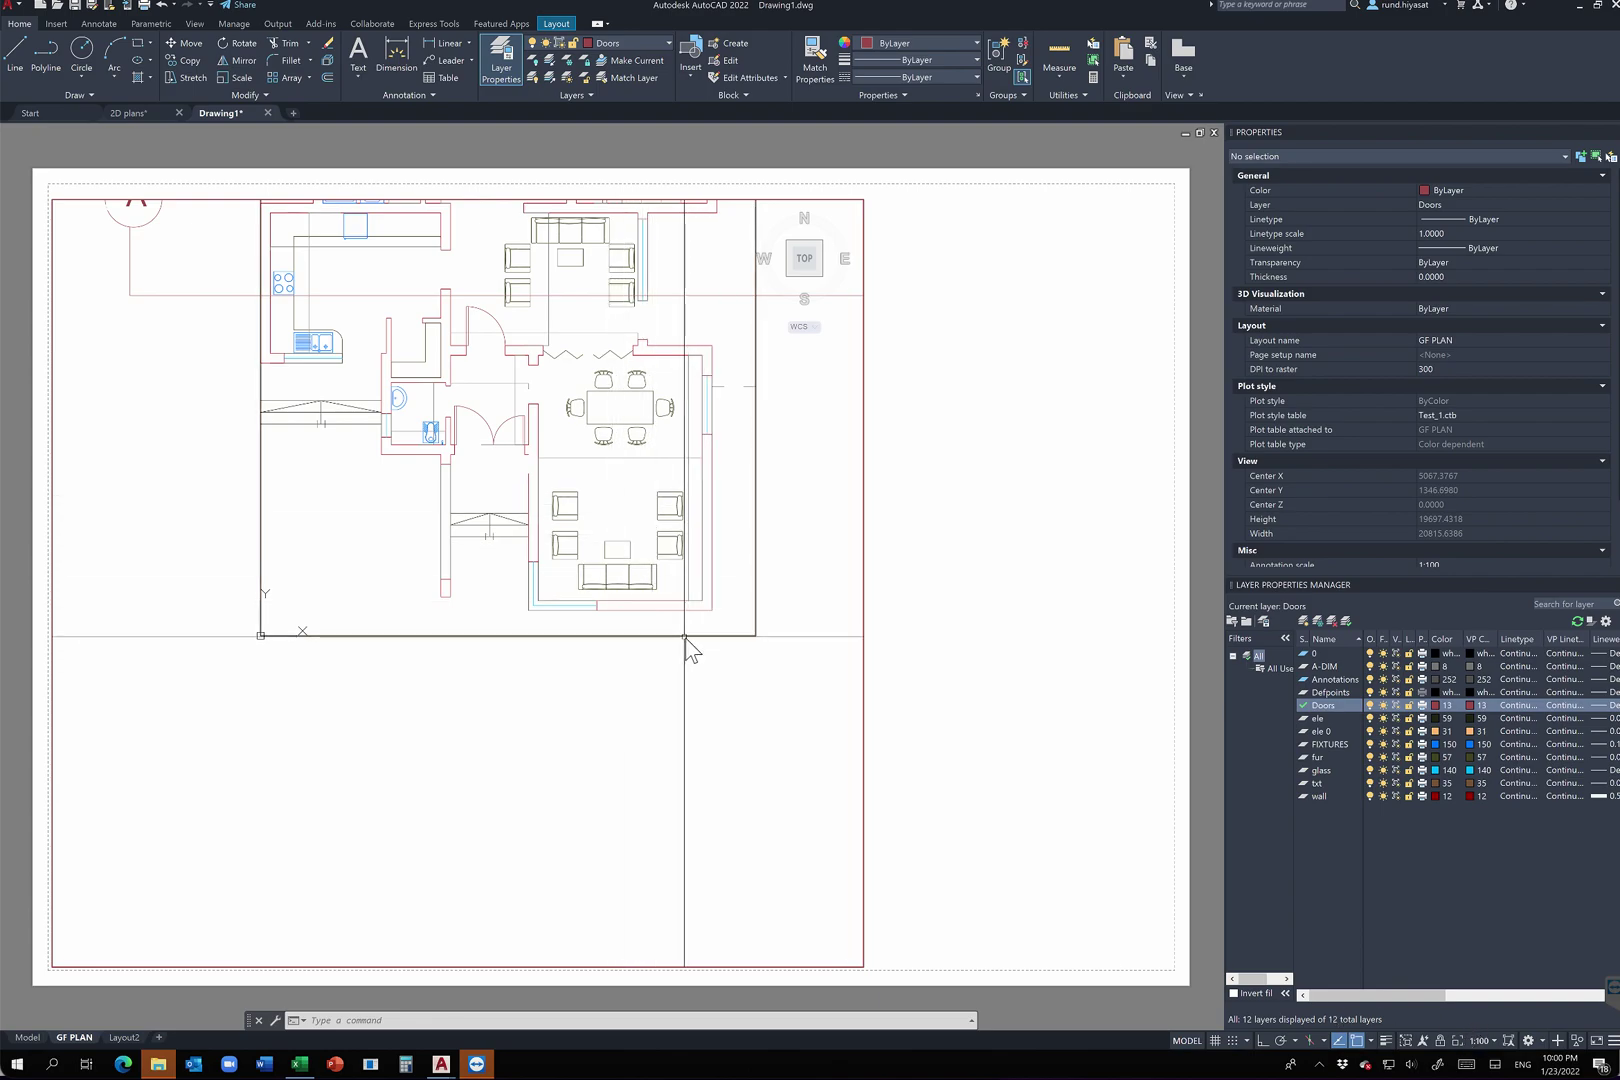
{"action": "scroll", "coordinate": [376, 566], "scroll_direction": "up", "scroll_amount": 2}
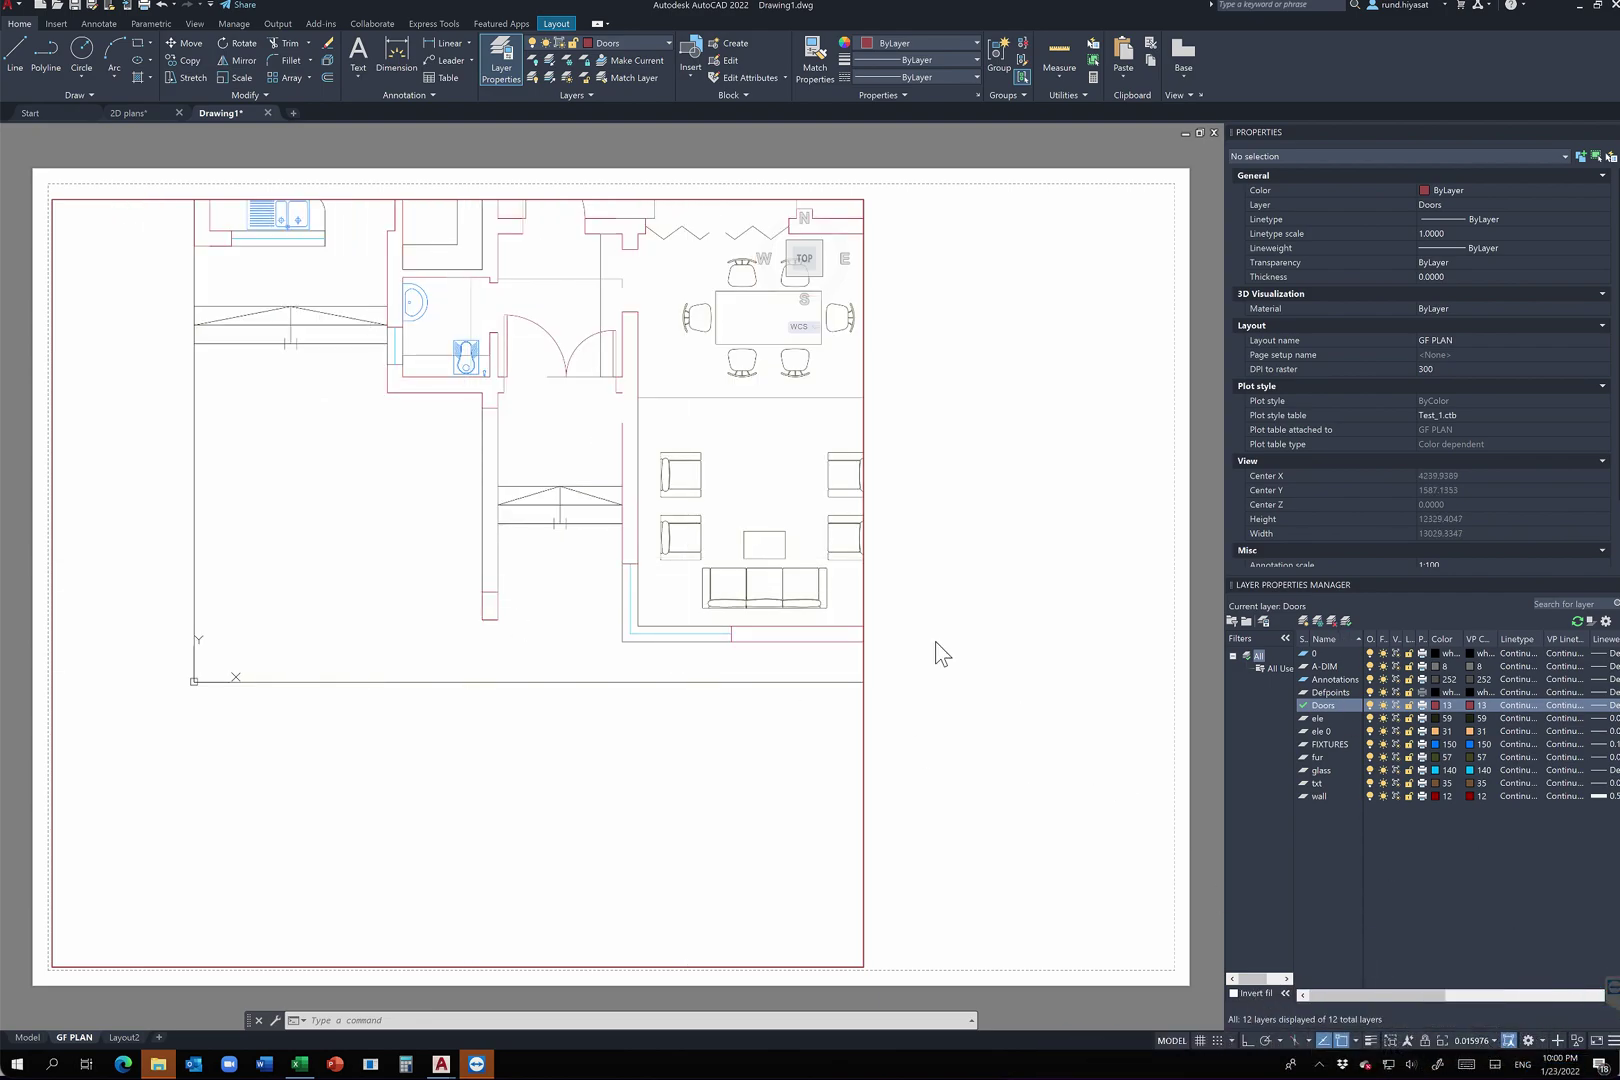
{"action": "left_click", "coordinate": [1478, 1042]}
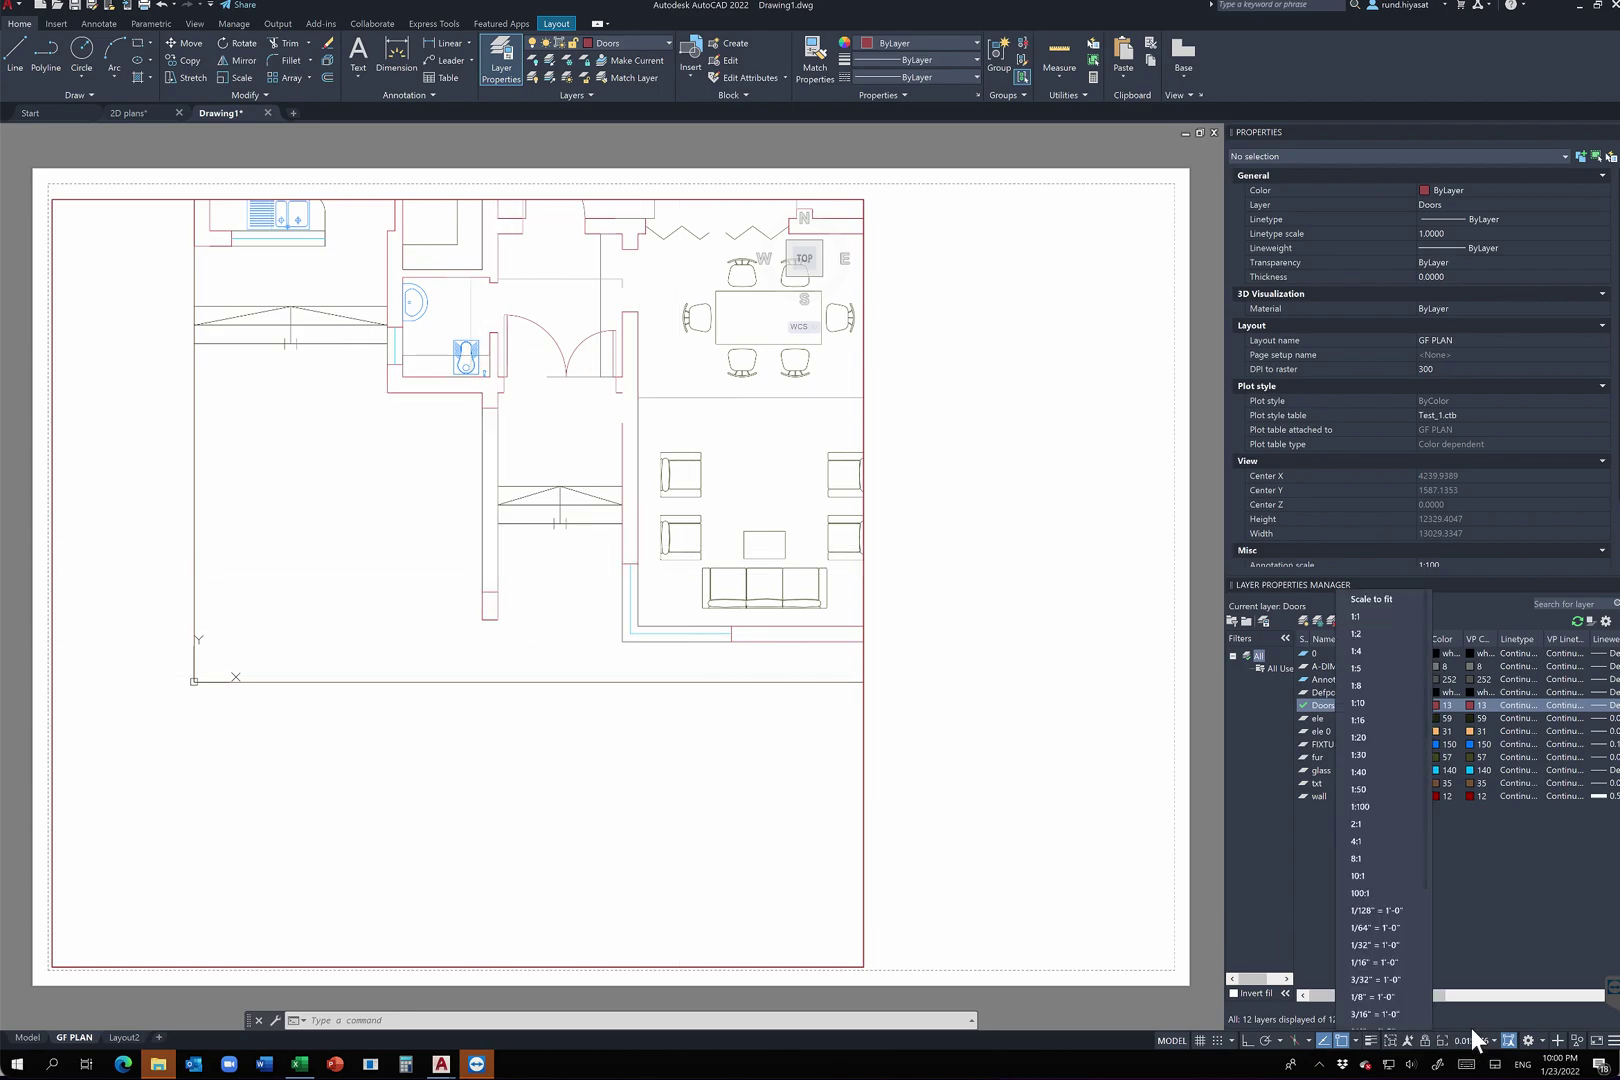
{"action": "left_click", "coordinate": [1385, 806]}
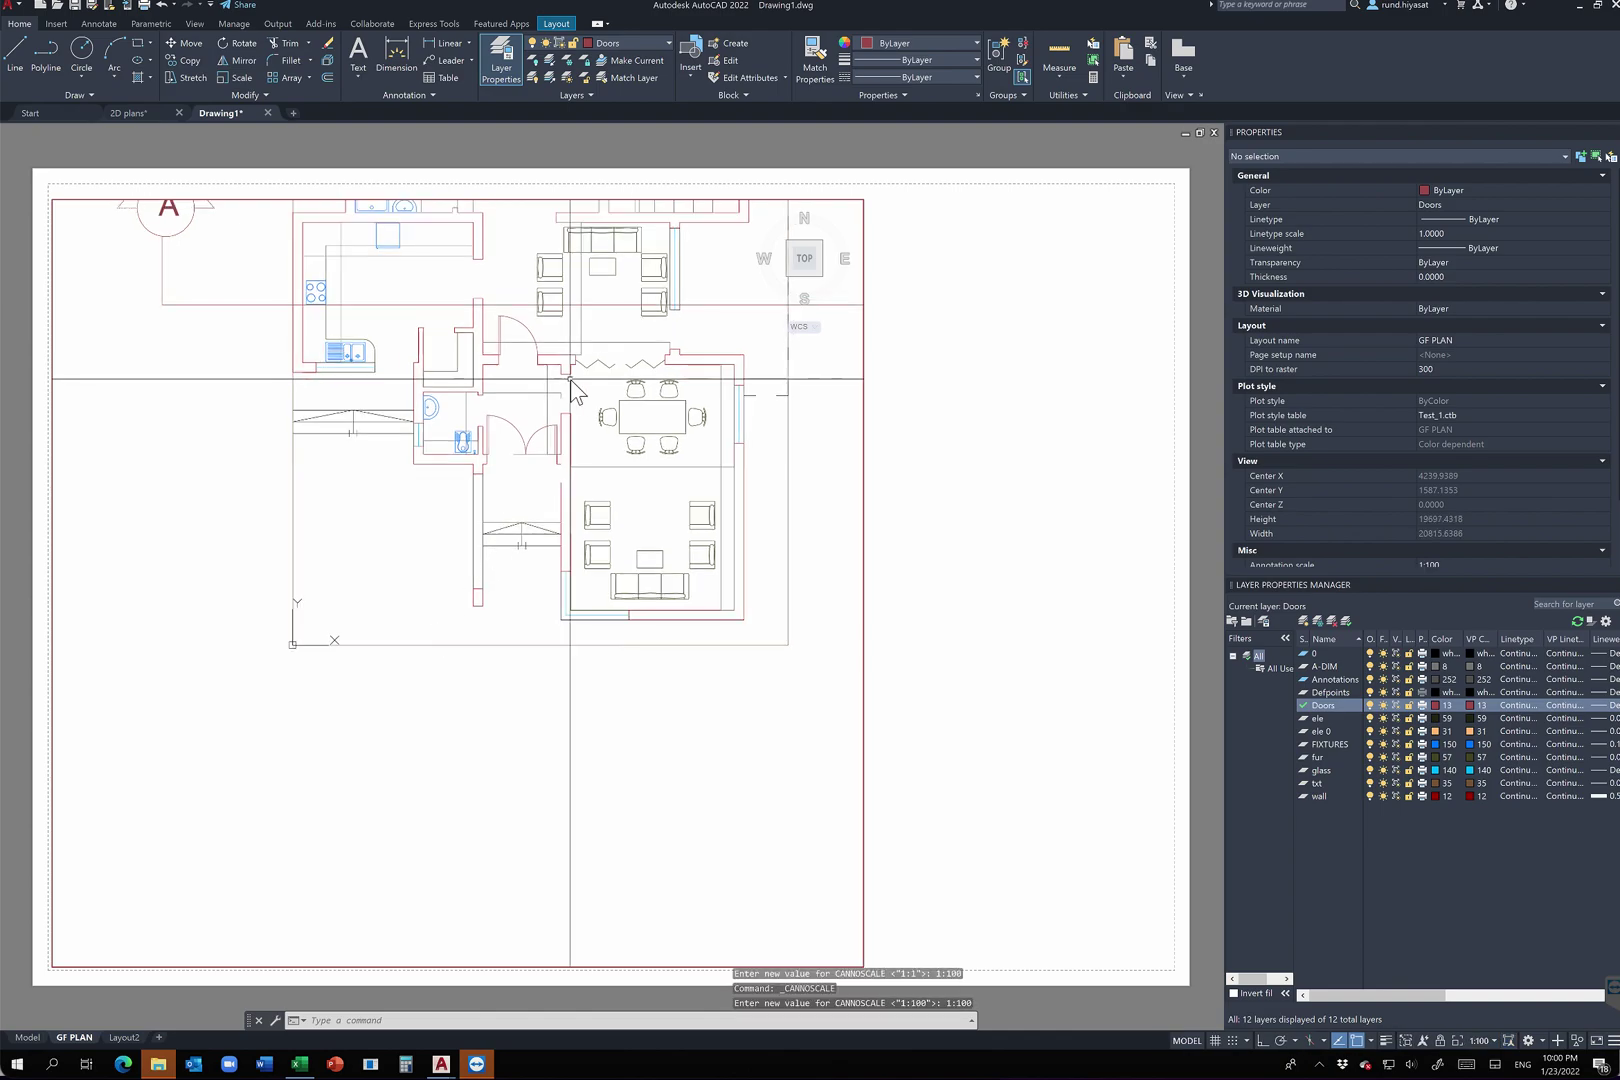
{"action": "middle_click_drag", "start_coordinate": [561, 397], "coordinate": [472, 653]}
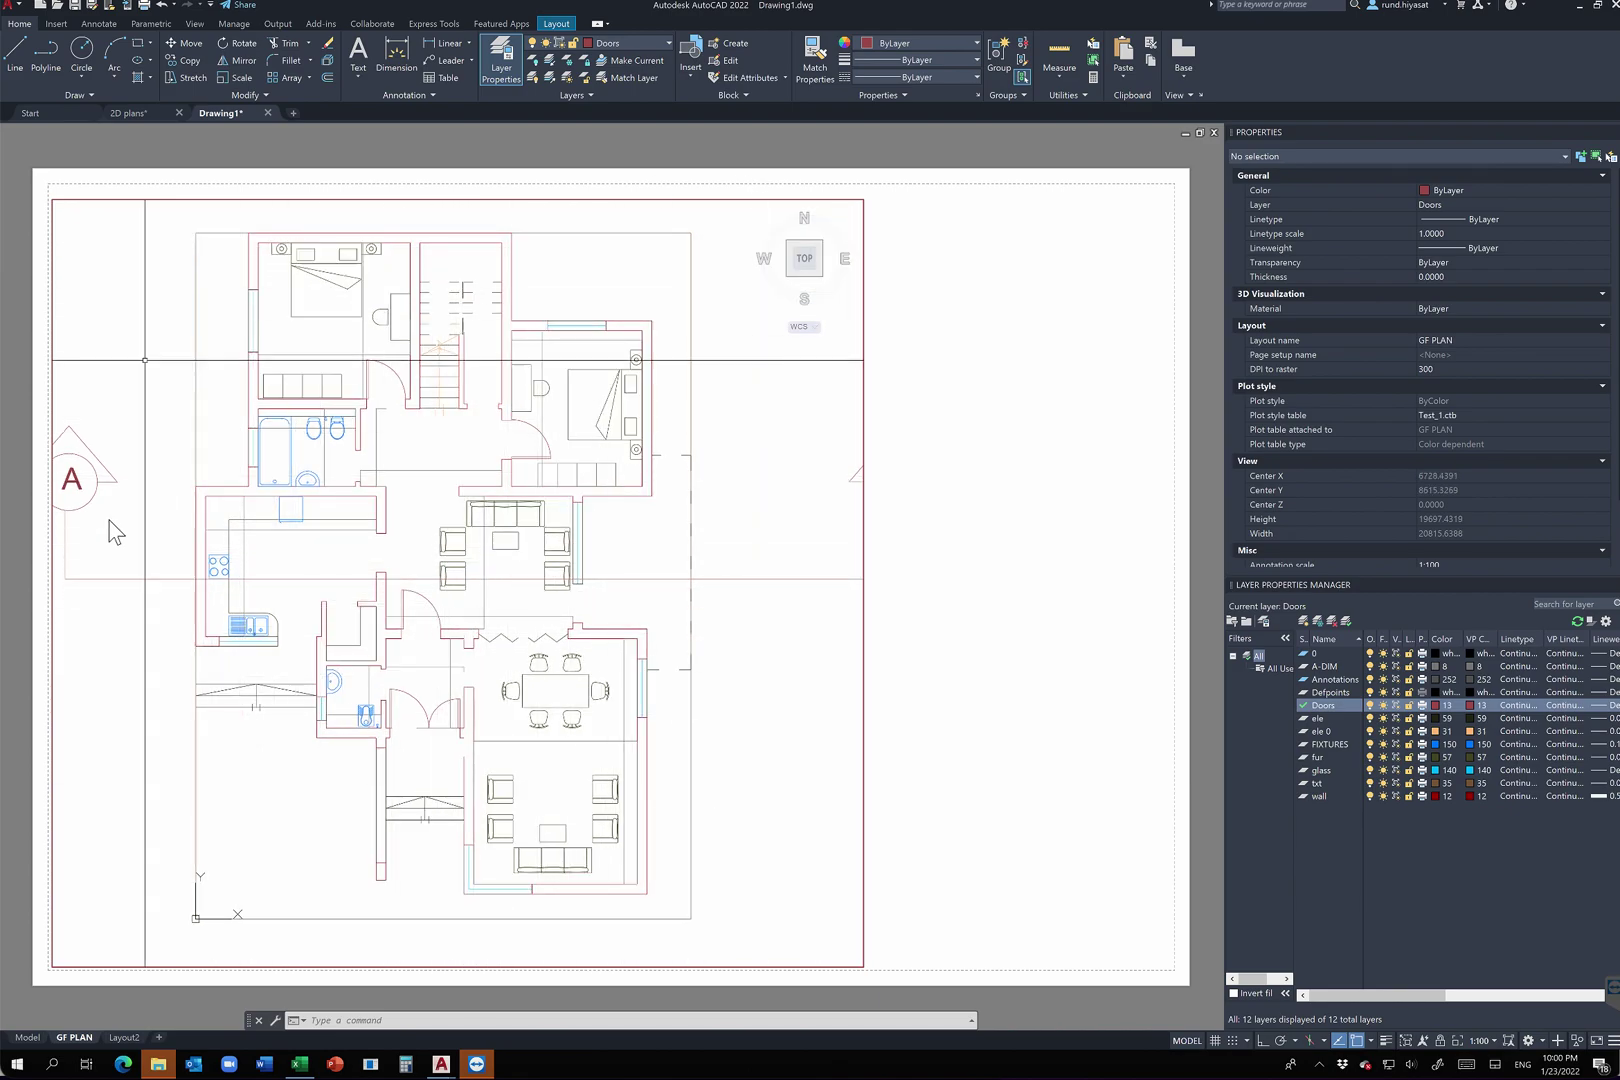
Step: Try the viewport at 1:50 scale and restore it to 1:100
{"action": "left_click", "coordinate": [1468, 1042]}
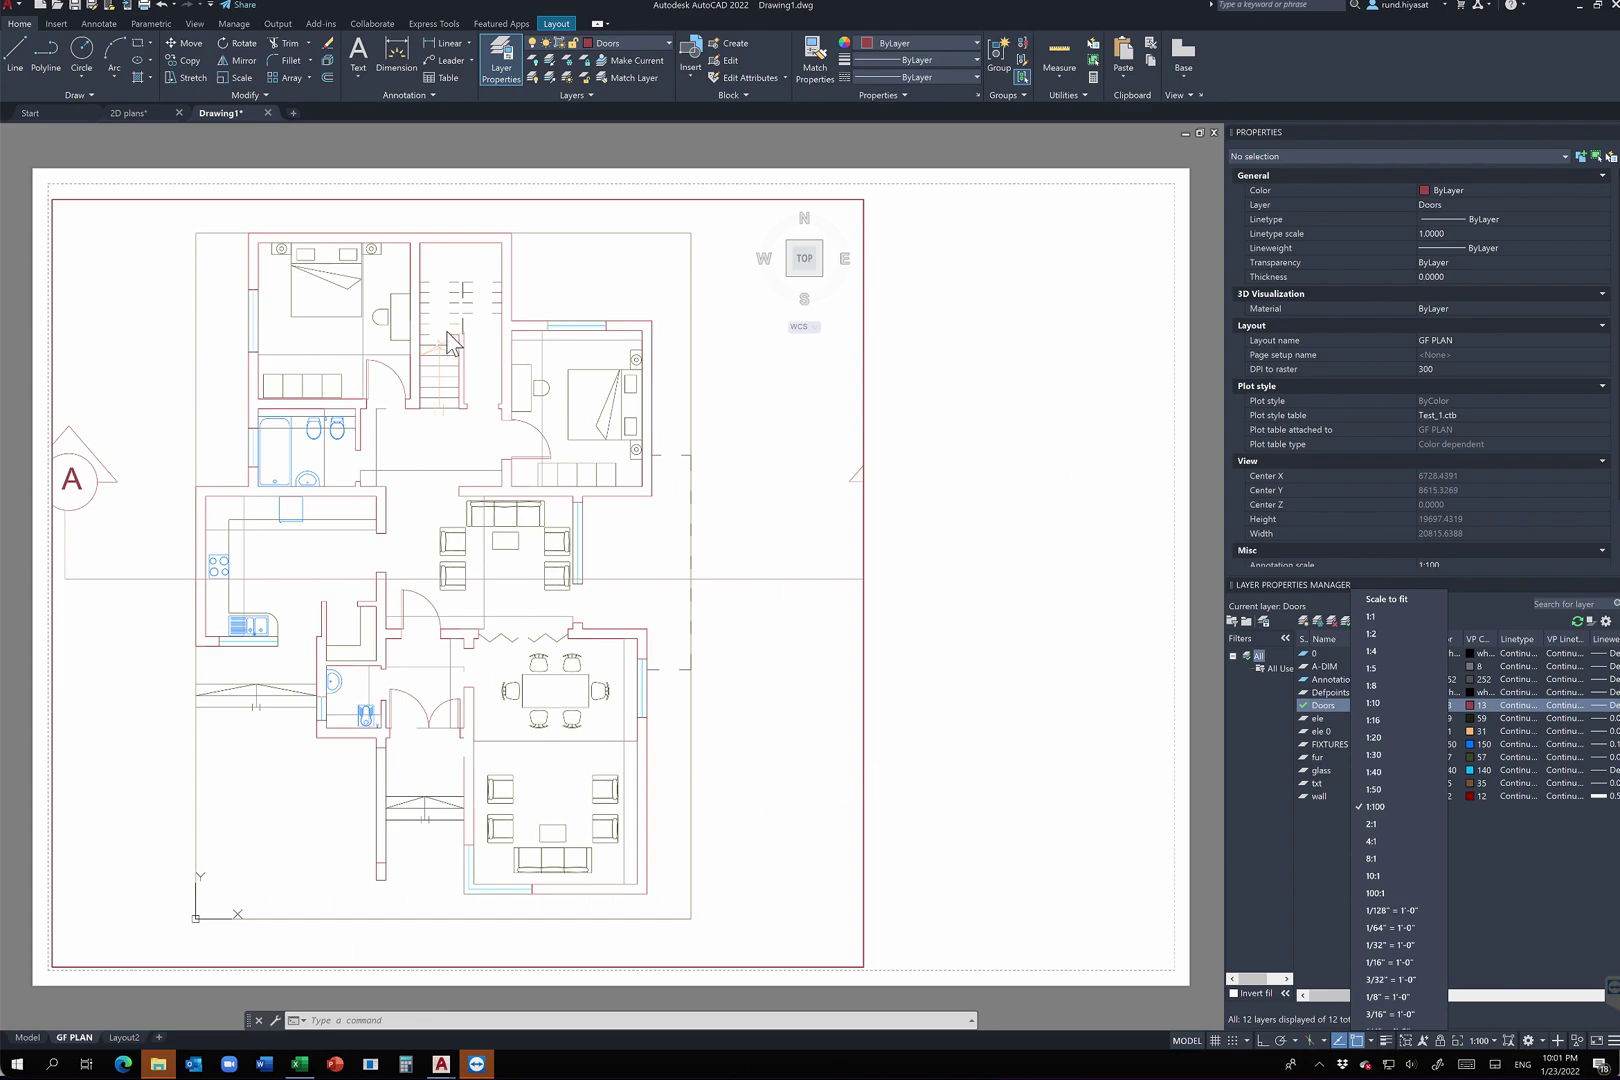
{"action": "left_click", "coordinate": [1373, 791]}
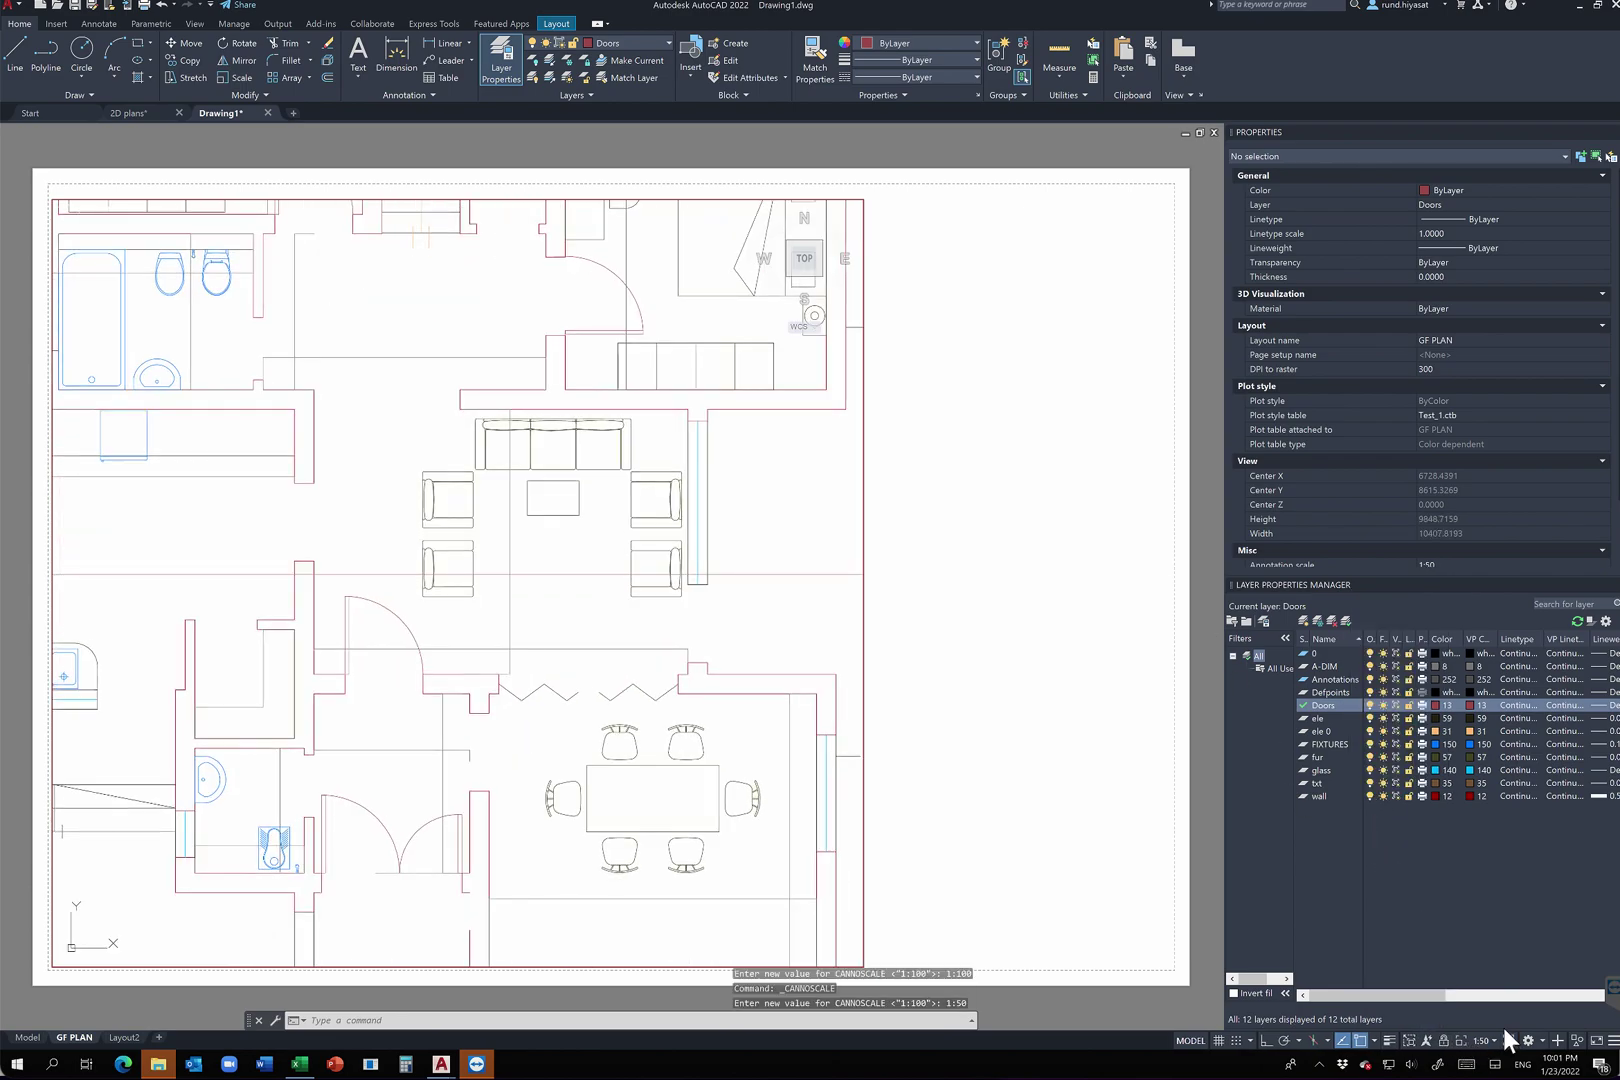
{"action": "left_click", "coordinate": [1488, 1042]}
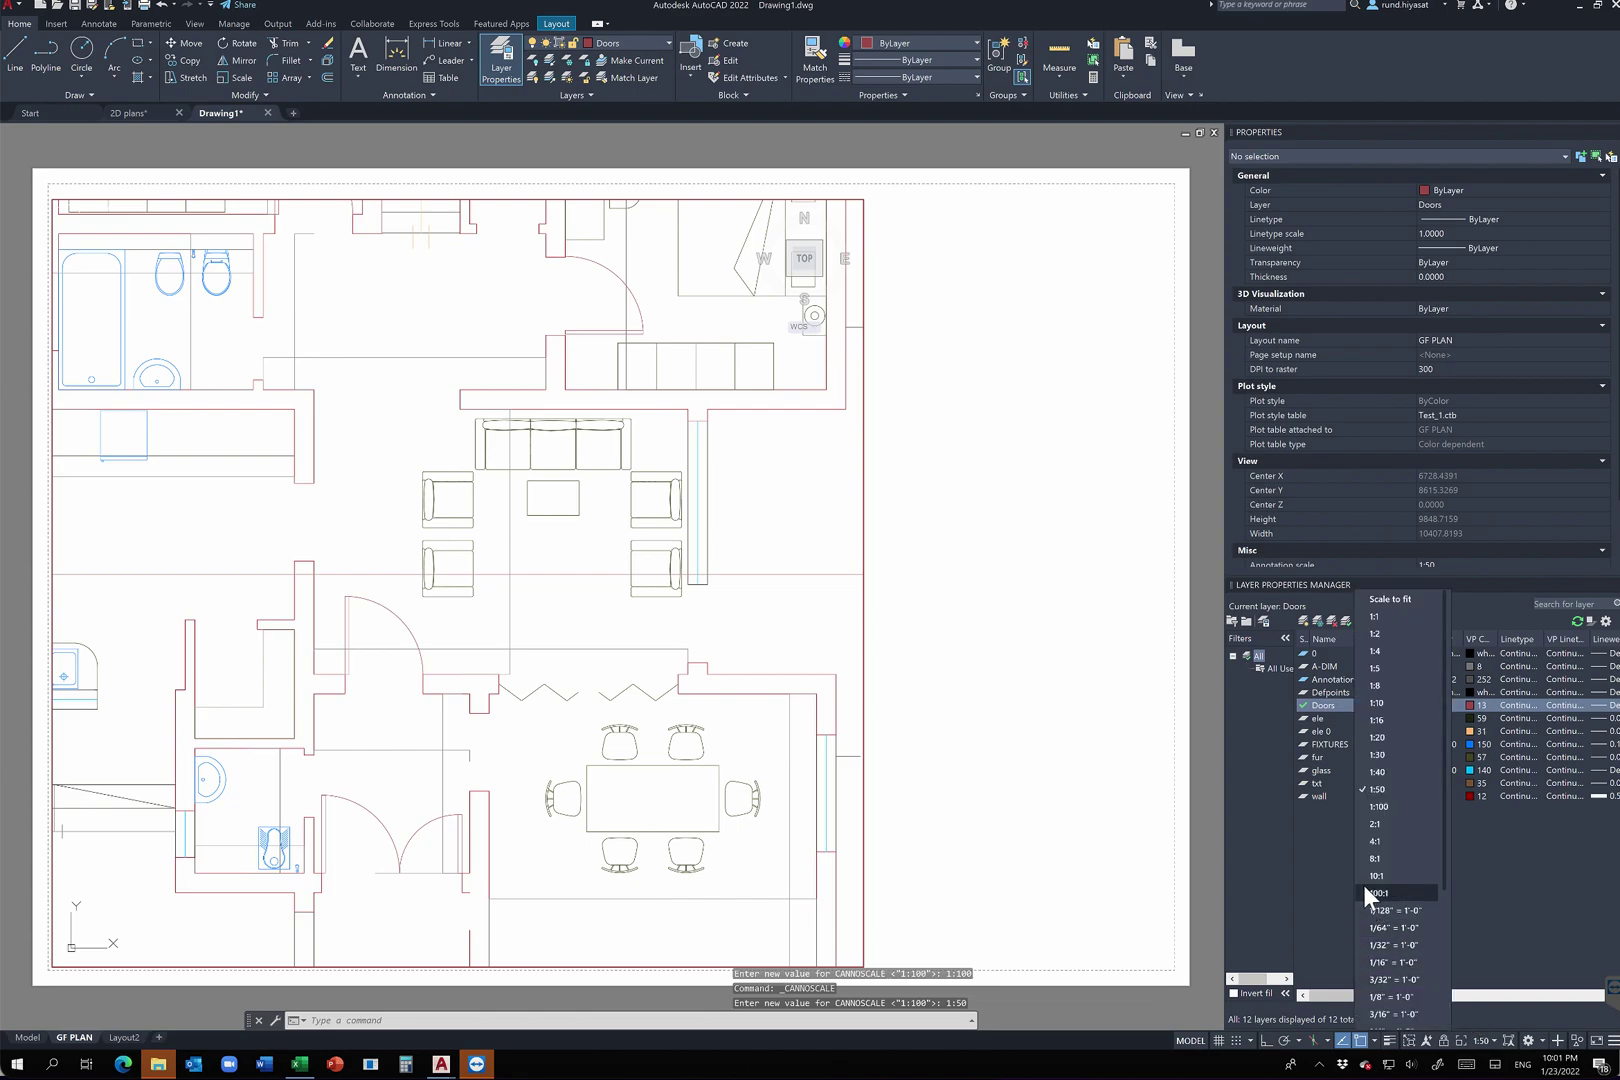
{"action": "left_click", "coordinate": [1396, 802]}
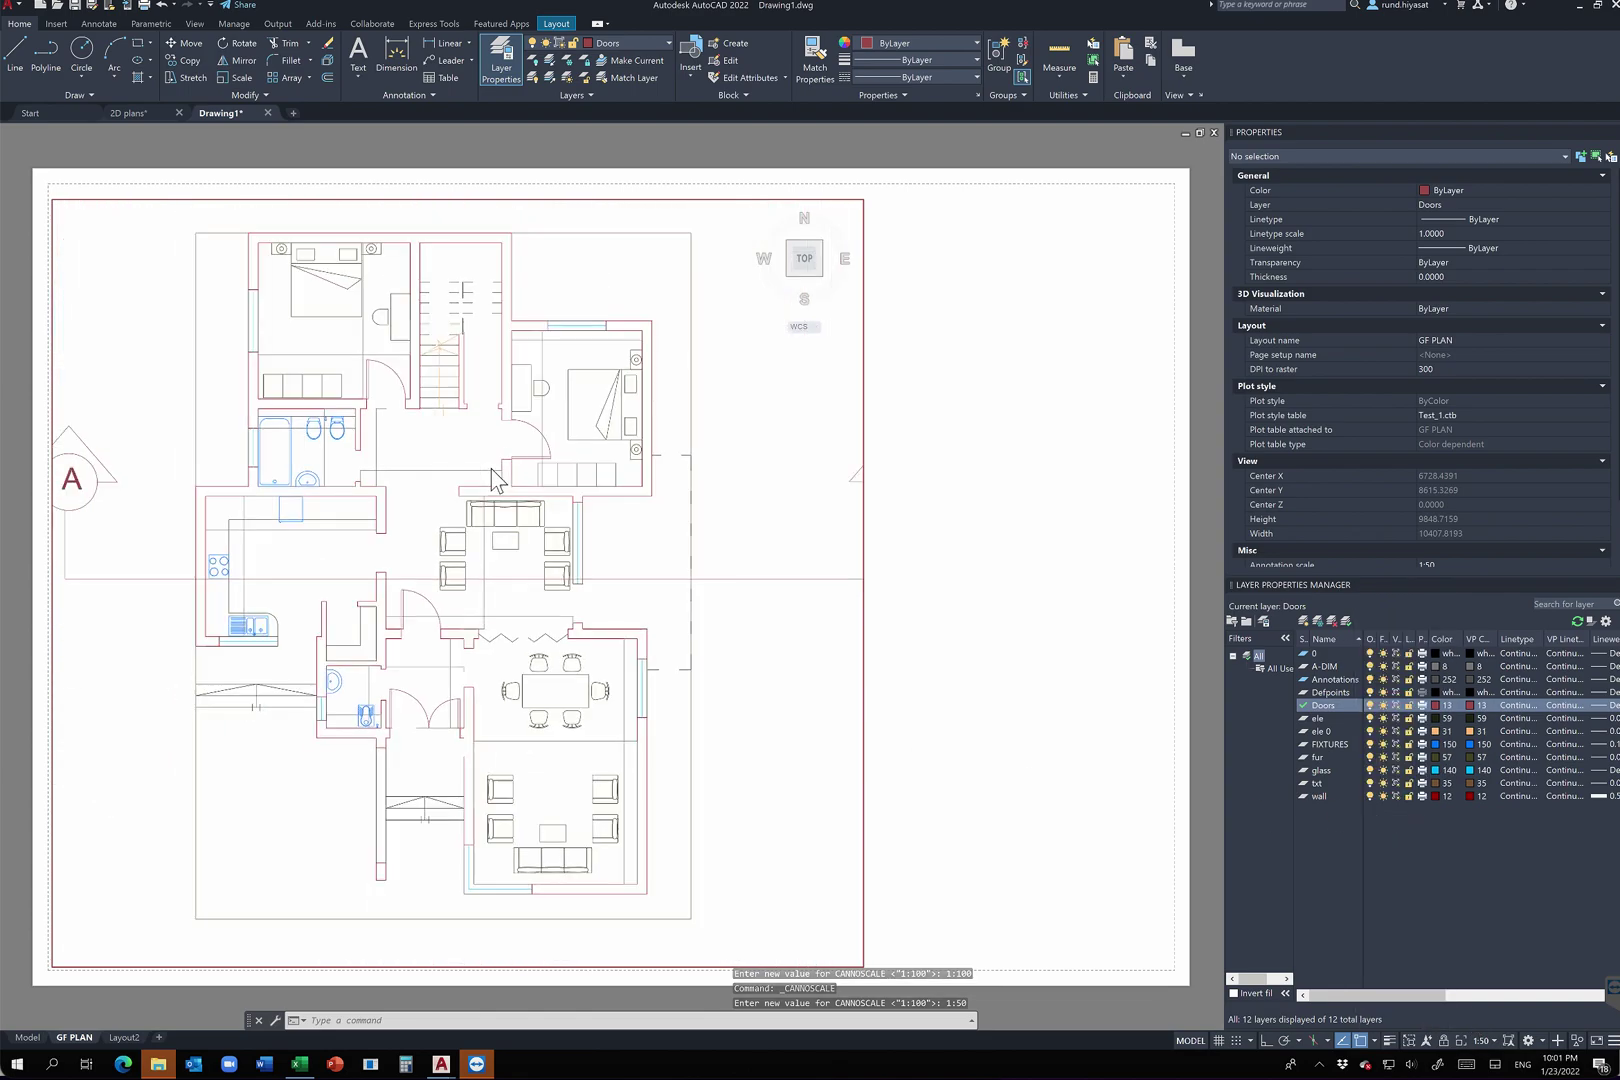
Step: Shift the floor plan slightly downward inside the viewport and return to paper space
{"action": "mouse_move", "coordinate": [571, 510]}
{"action": "middle_mouse_down"}
{"action": "mouse_move", "coordinate": [354, 477]}
{"action": "mouse_move", "coordinate": [448, 510]}
{"action": "mouse_move", "coordinate": [633, 528]}
{"action": "mouse_move", "coordinate": [582, 519]}
{"action": "middle_mouse_up"}
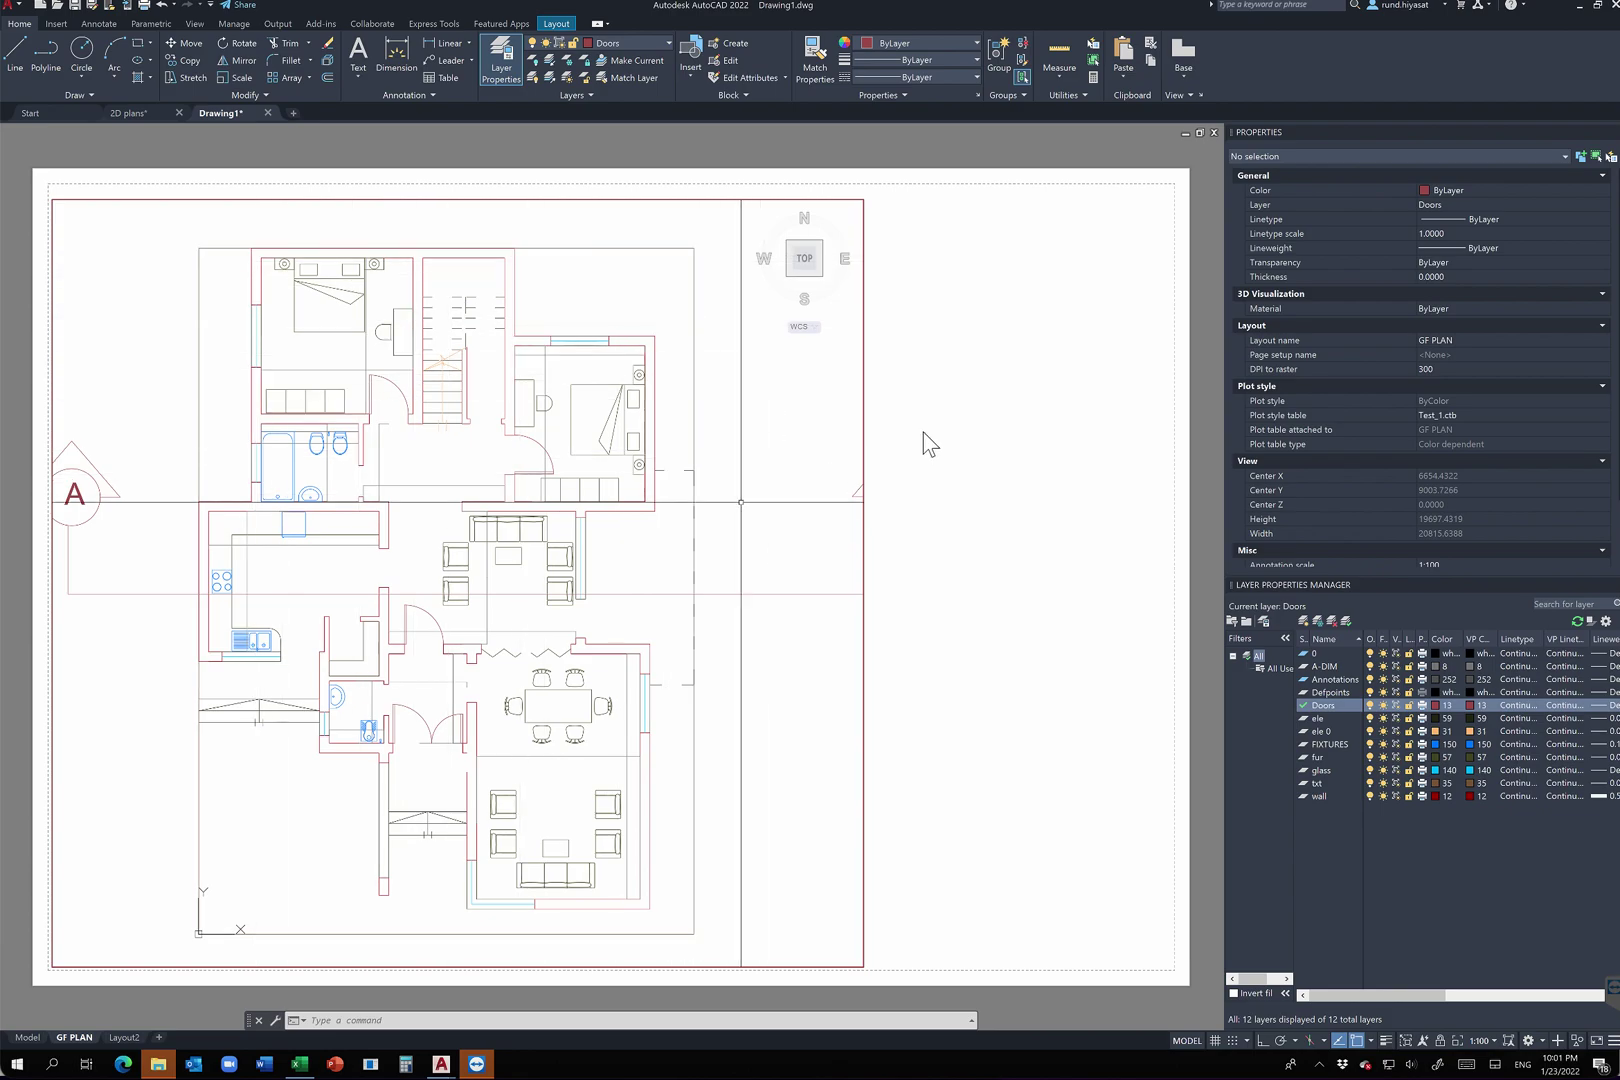
{"action": "double_click", "coordinate": [1110, 359]}
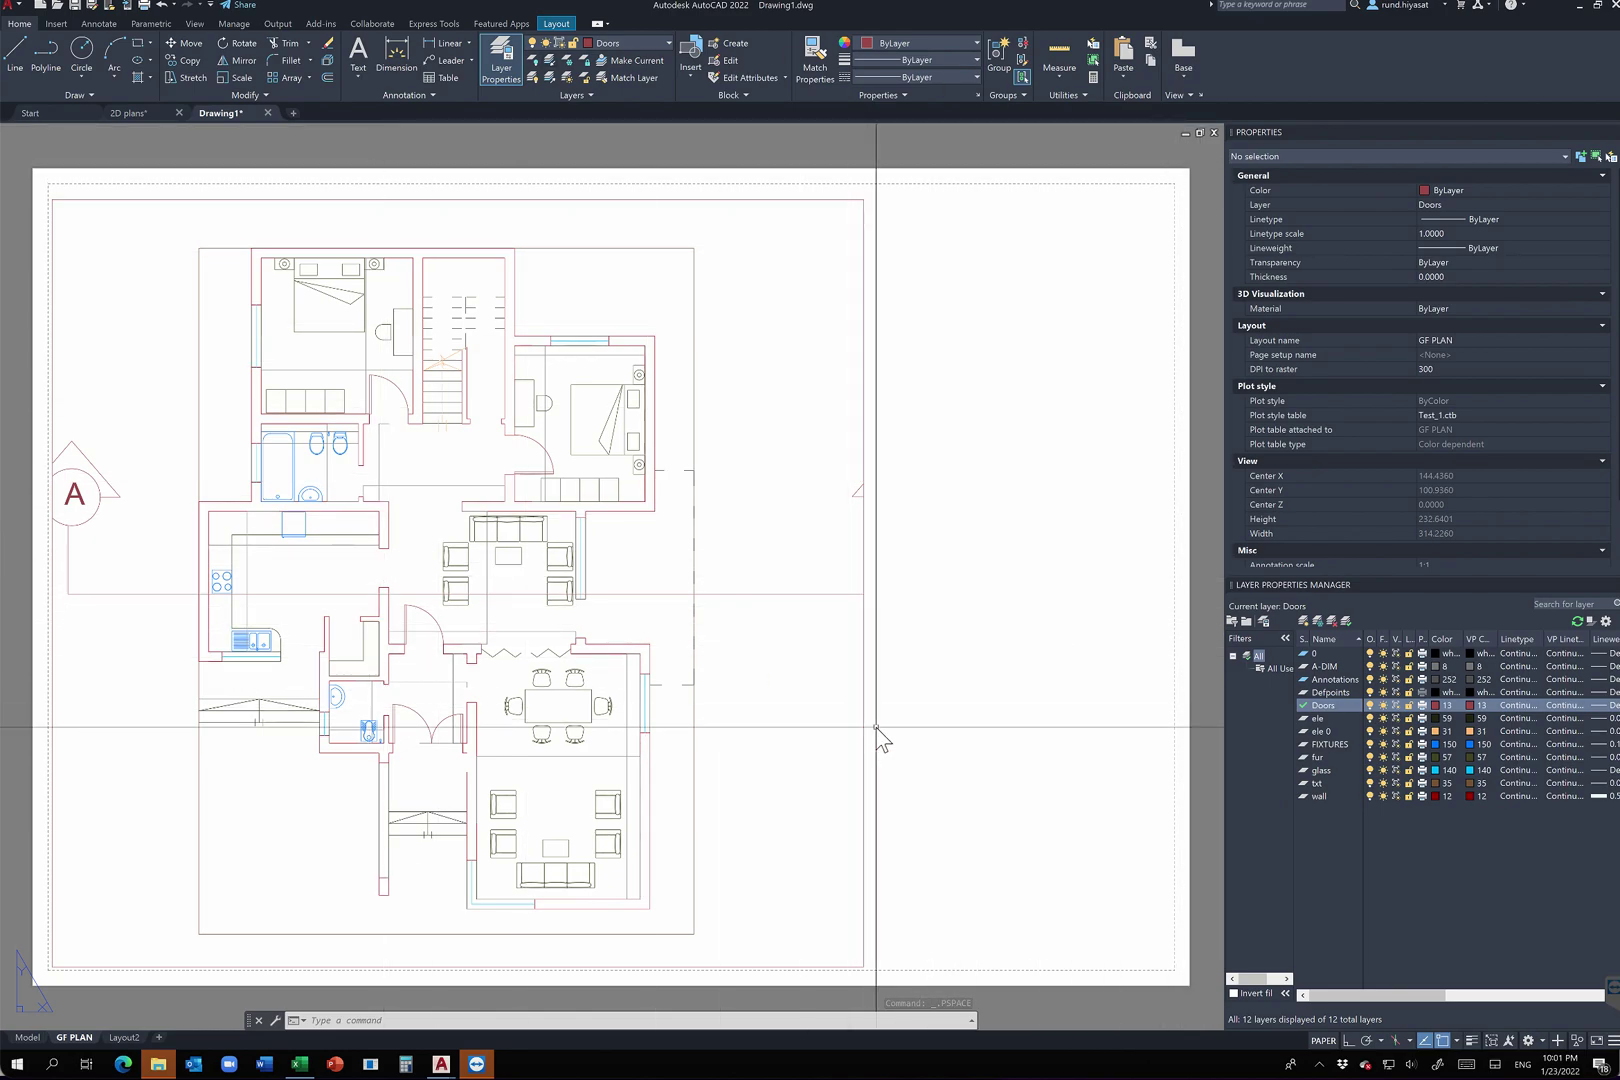
Step: Draw a rectangular border around the whole sheet, just inside the paper edges and outside the viewport
{"action": "scroll", "coordinate": [877, 727], "scroll_direction": "down", "scroll_amount": 4}
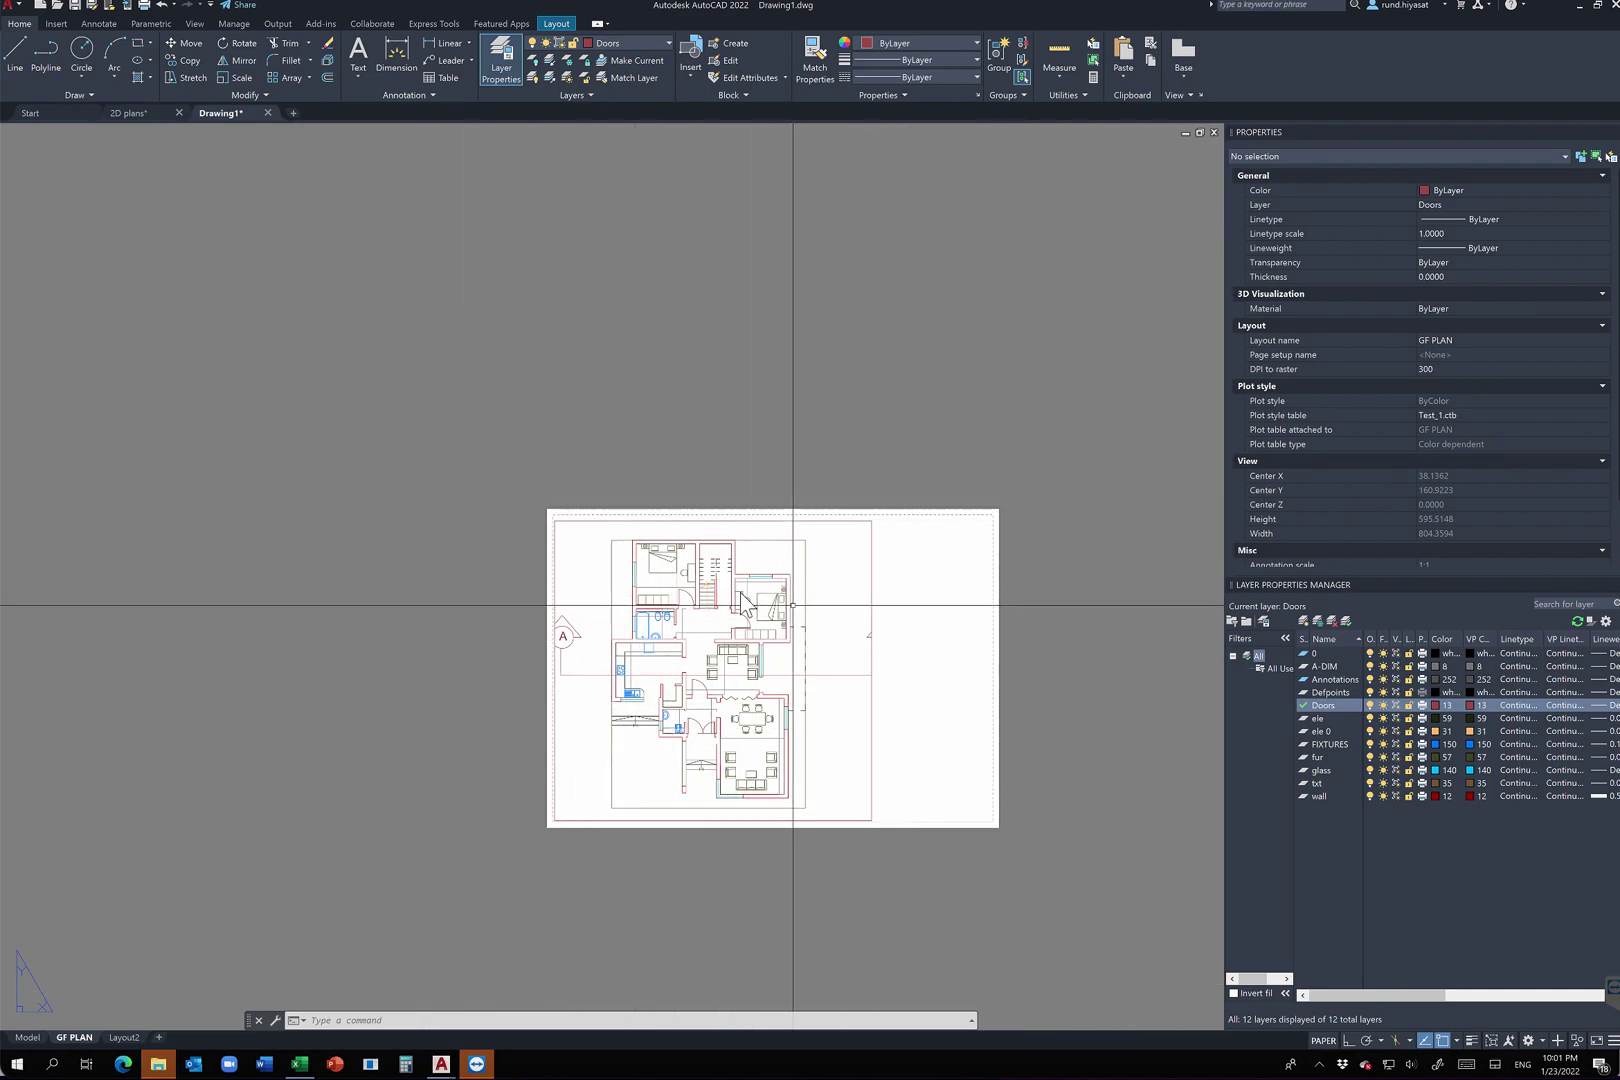
{"action": "middle_click_drag", "start_coordinate": [836, 641], "coordinate": [604, 521]}
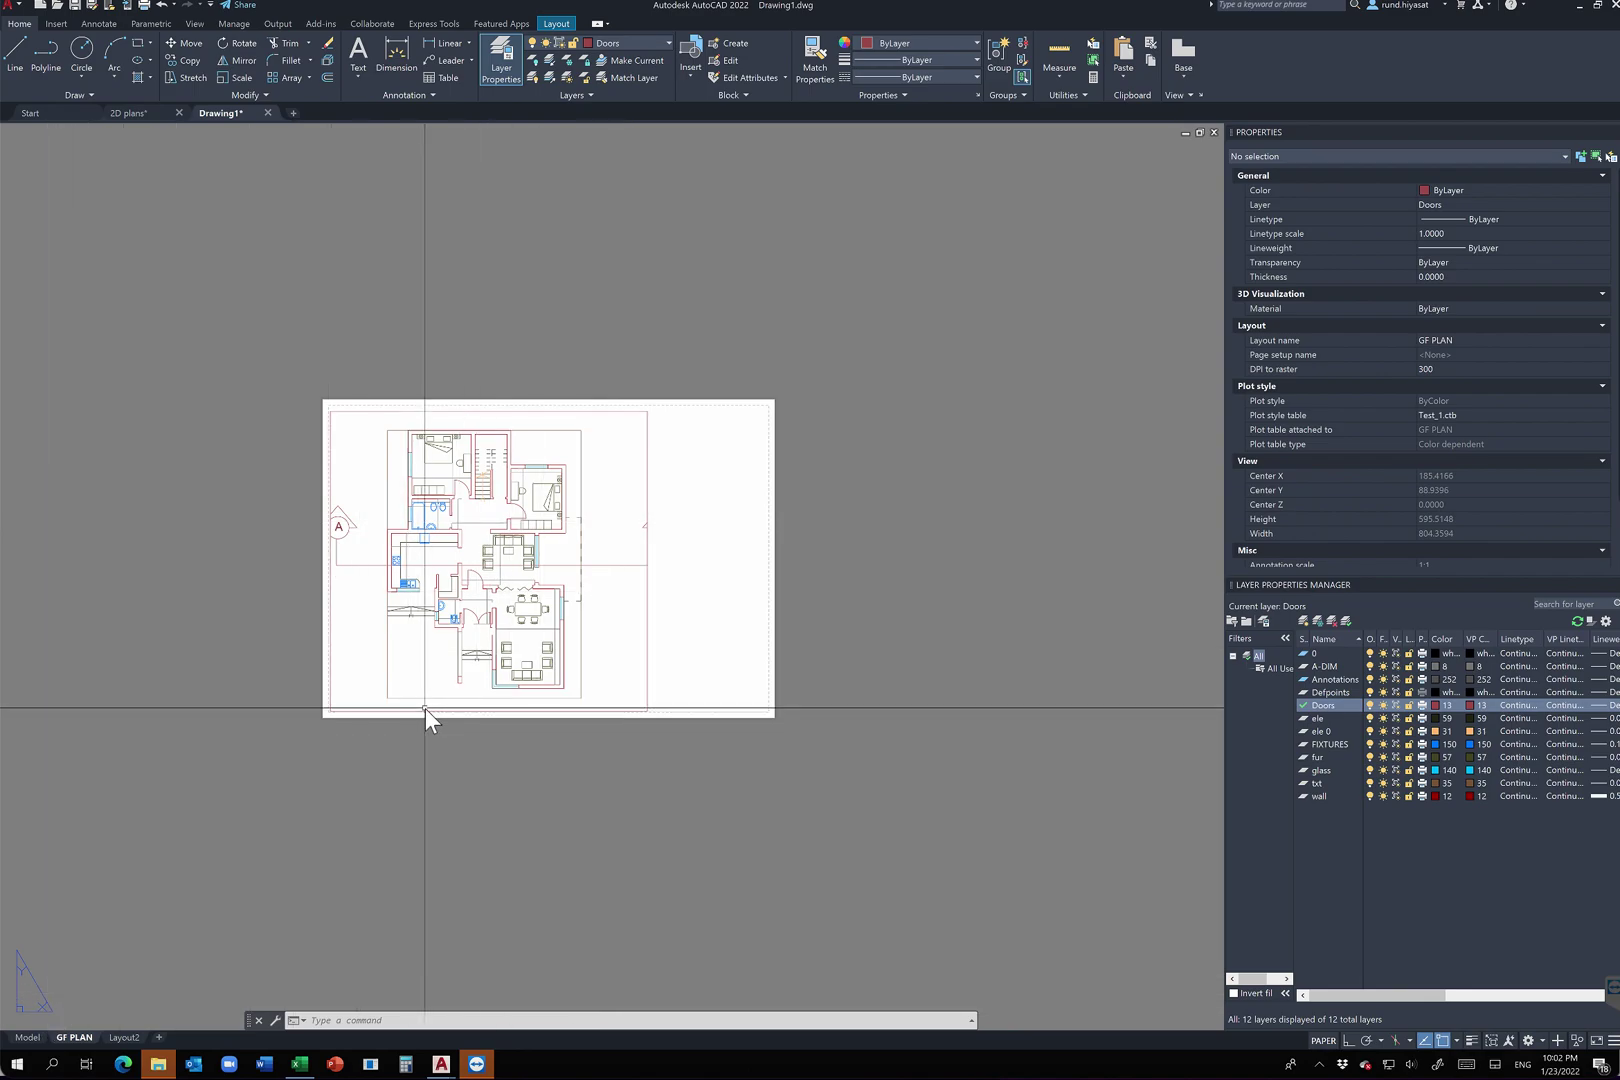
{"action": "type", "text": "rec"}
{"action": "key", "text": "Return"}
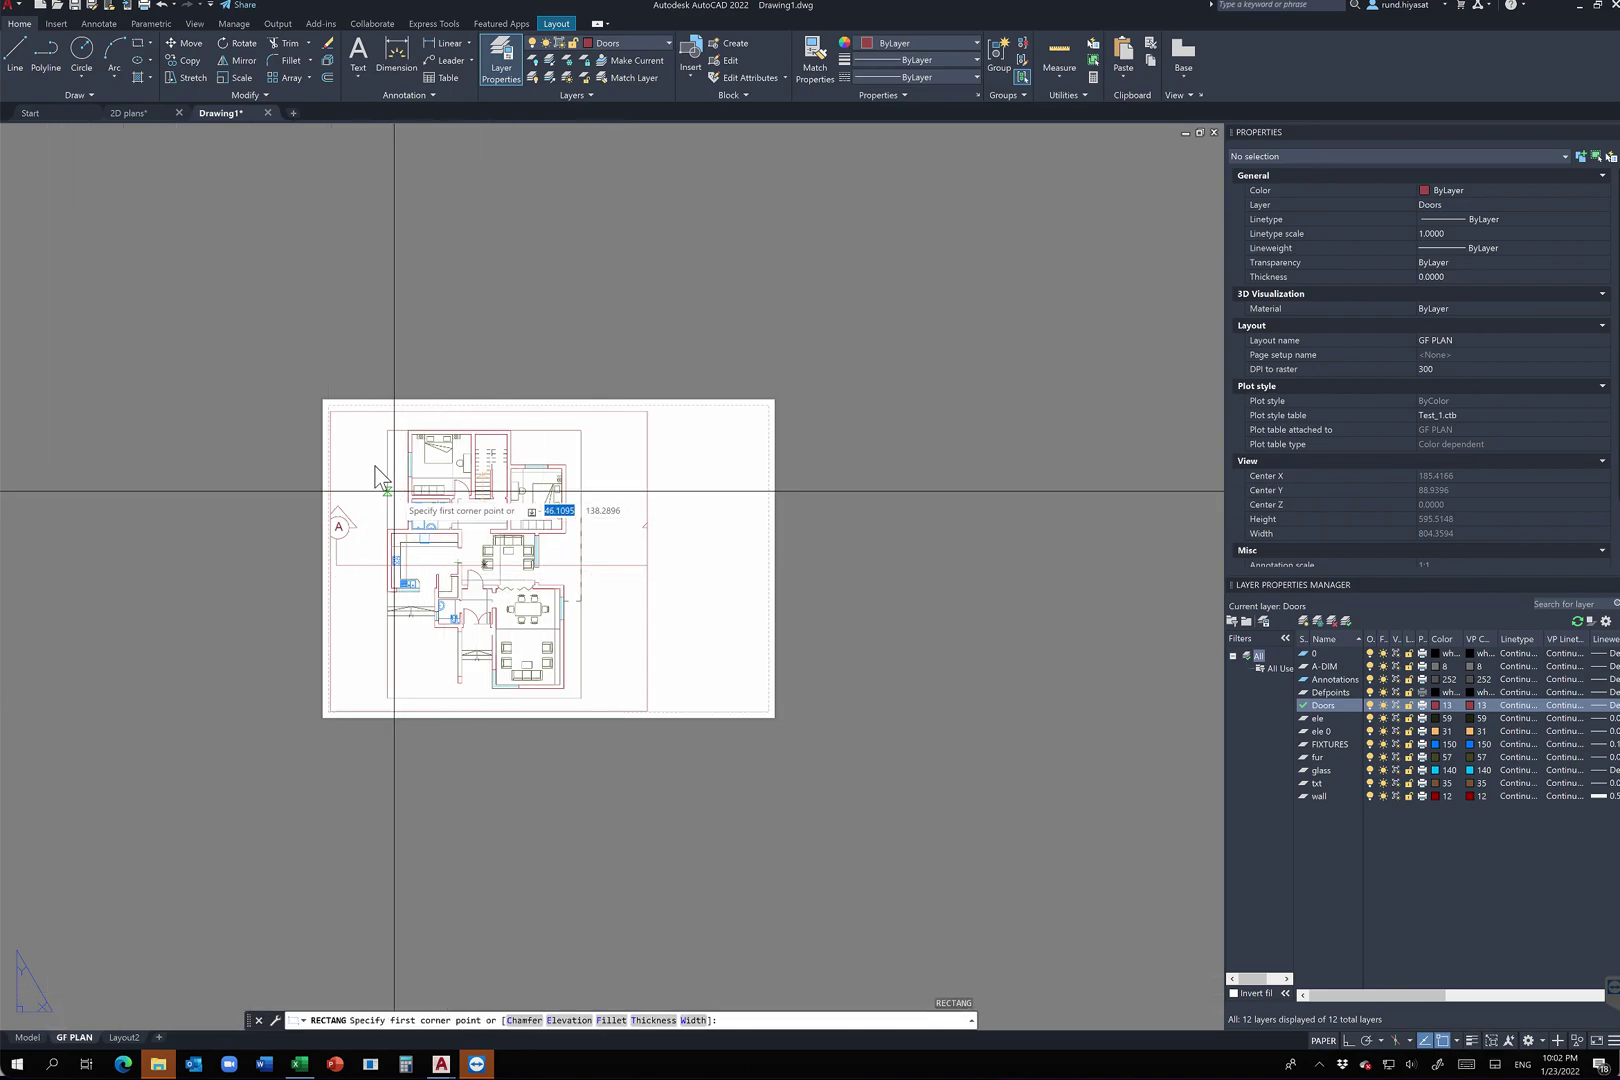
{"action": "left_click", "coordinate": [330, 403]}
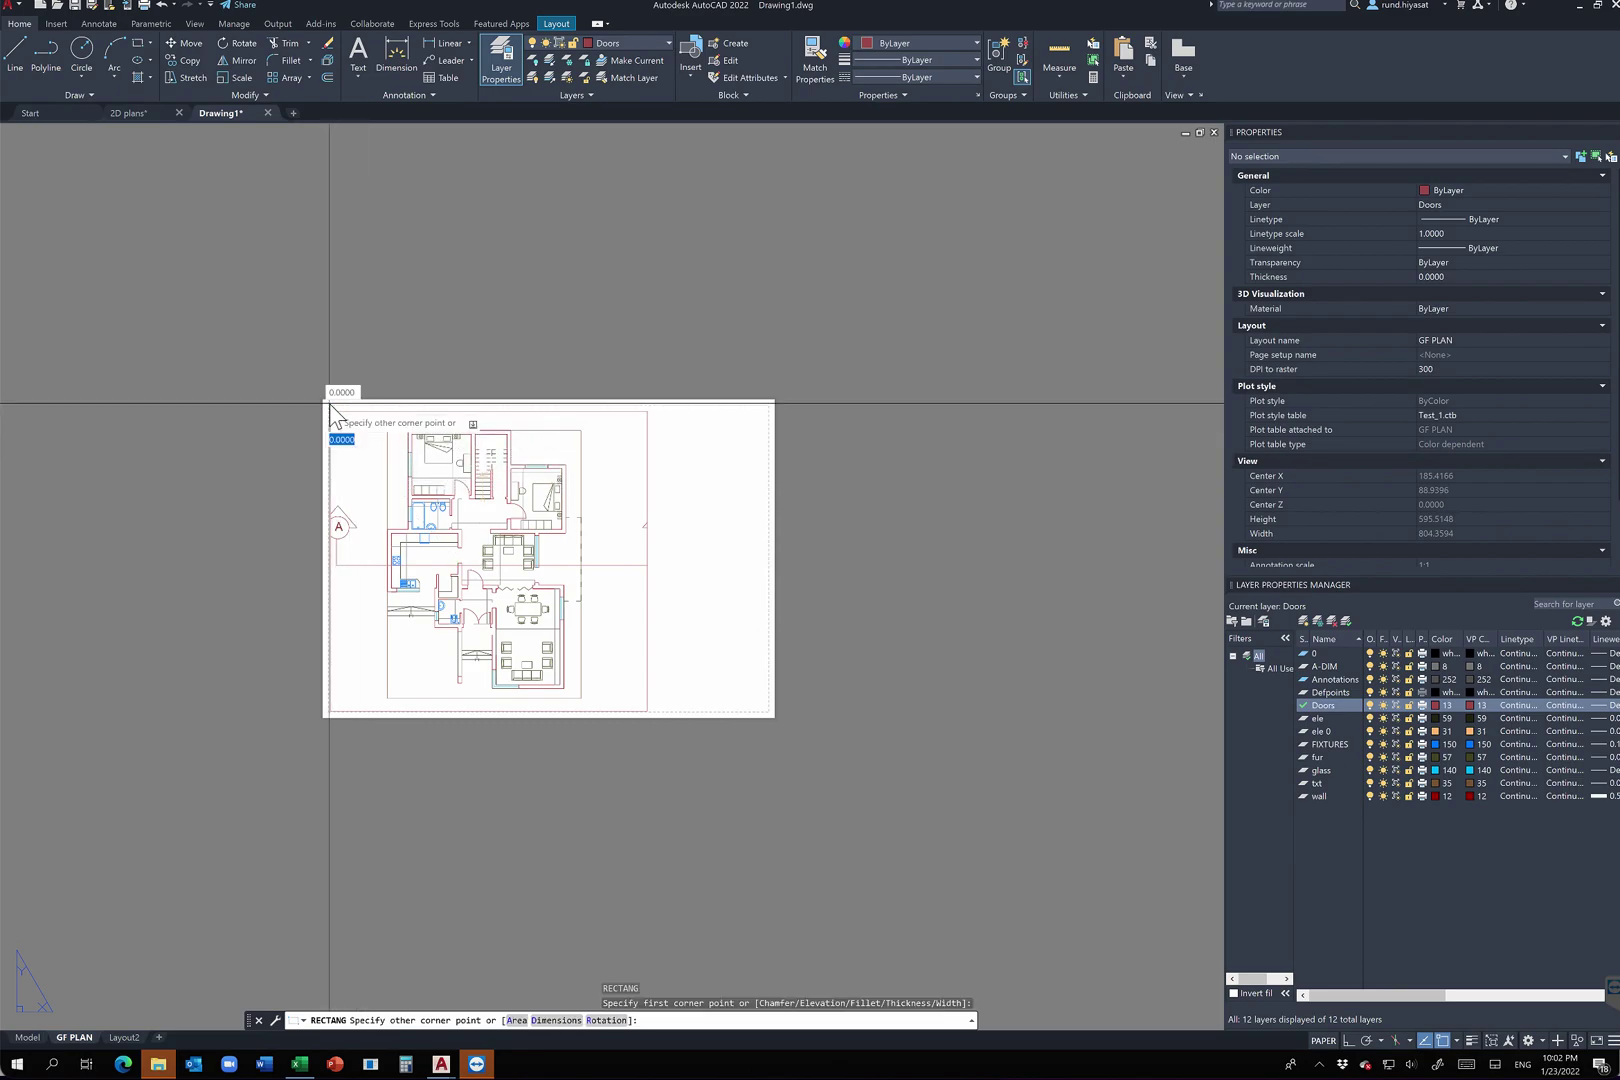
{"action": "left_click", "coordinate": [770, 714]}
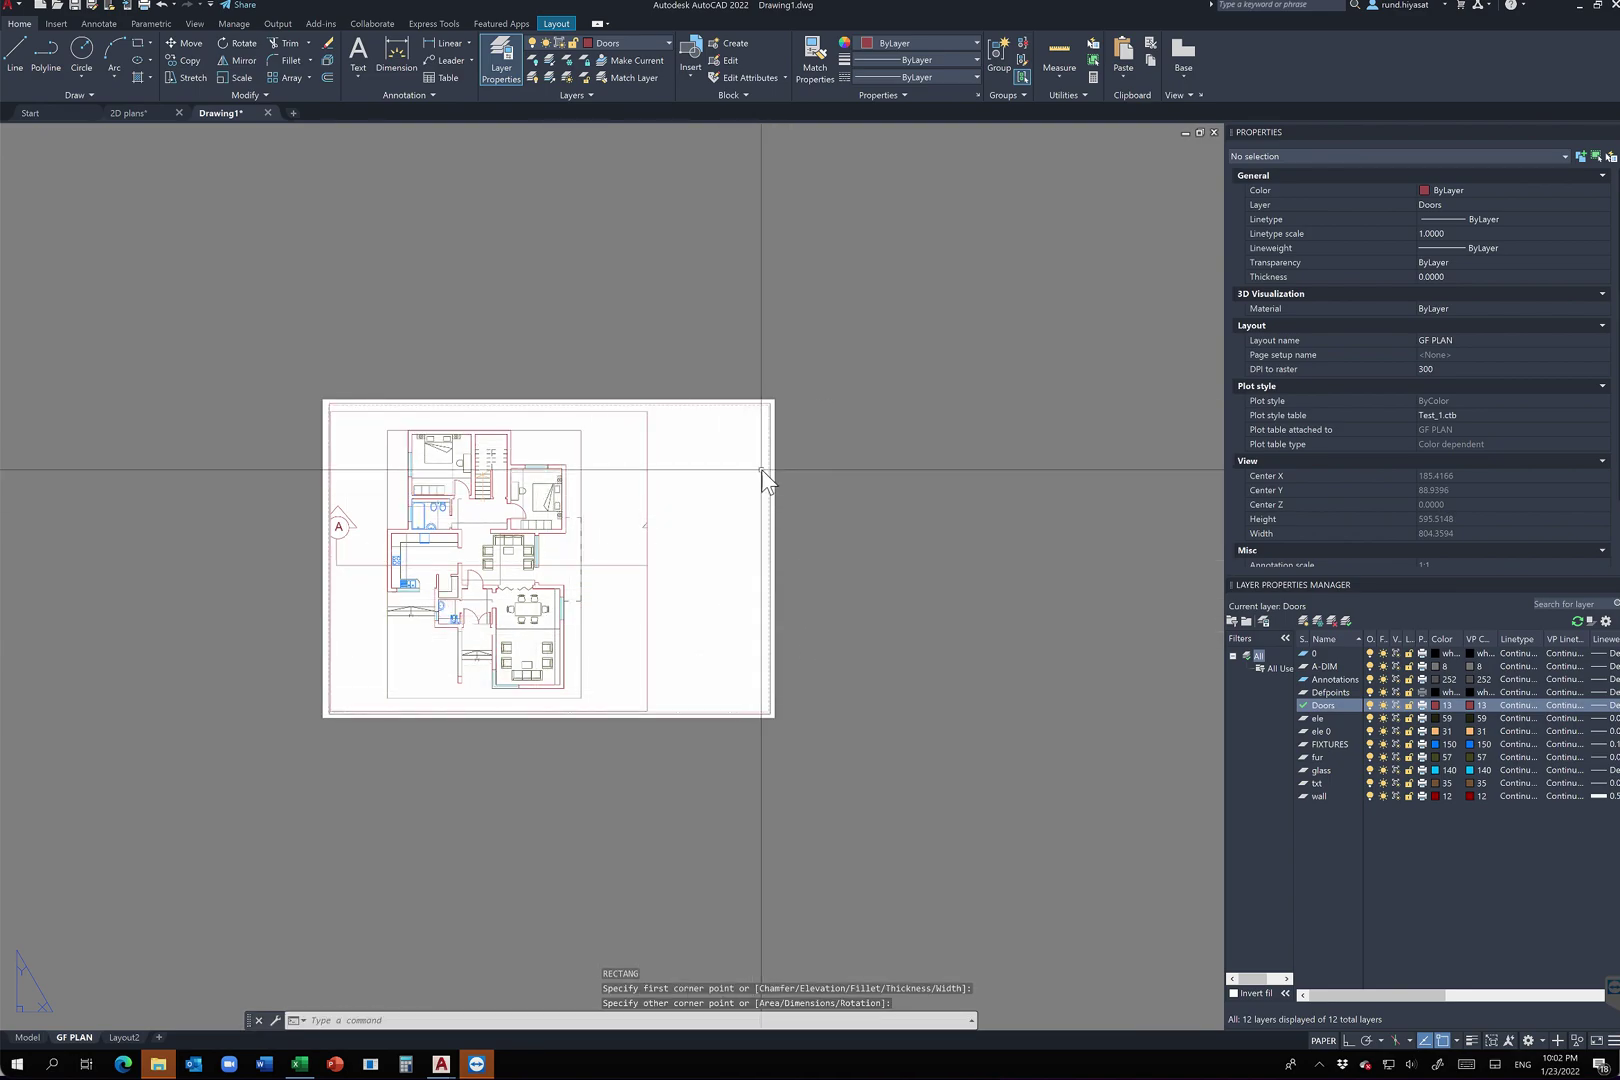
Step: Draw a tall title block rectangle about 69 x 197 mm between the viewport and the sheet border's right side
{"action": "key", "text": "Return"}
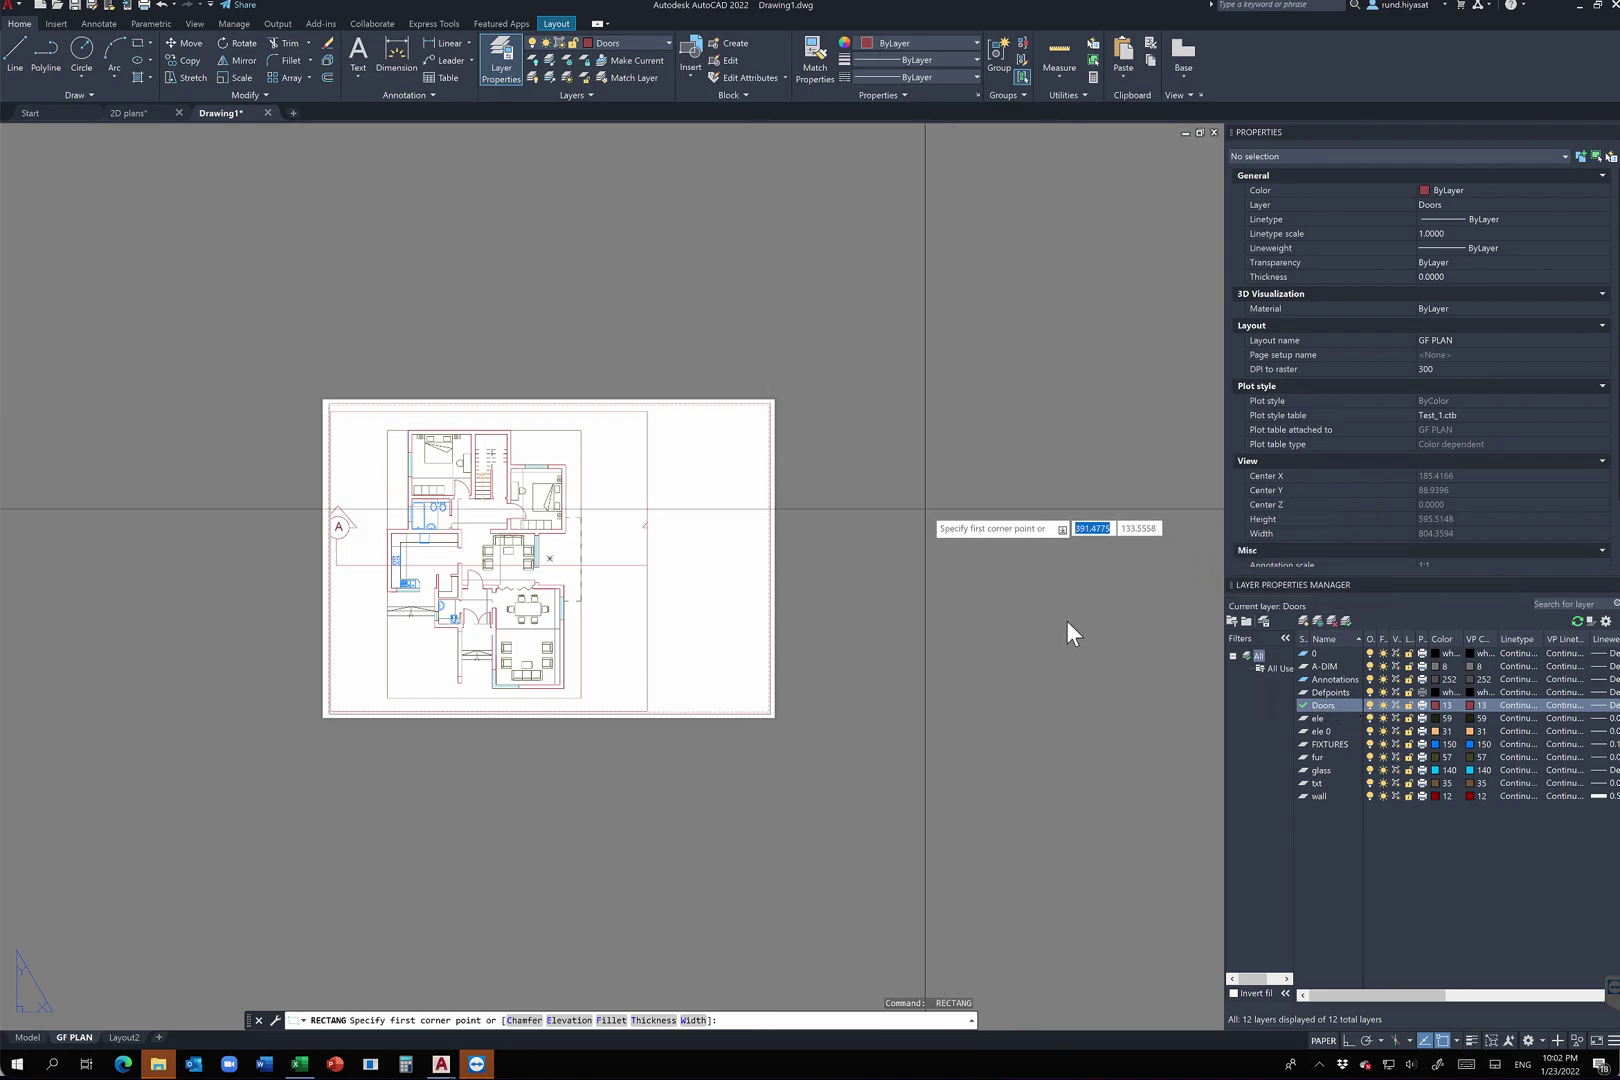
{"action": "left_click", "coordinate": [761, 413]}
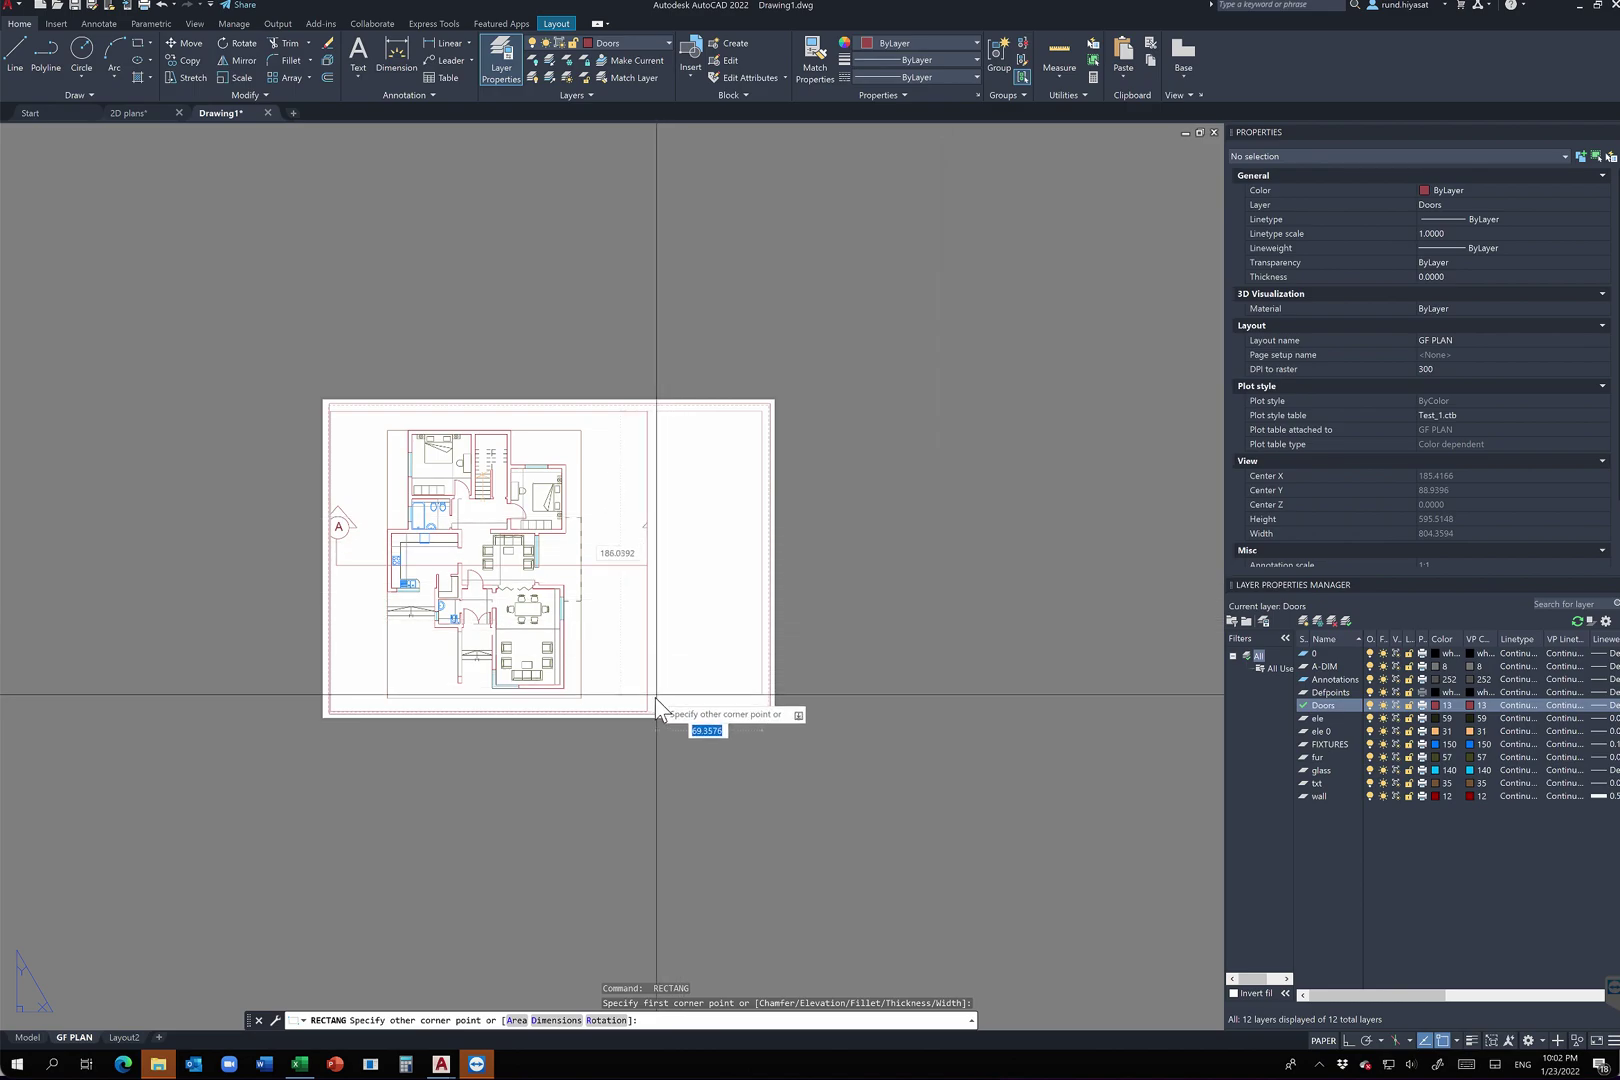
{"action": "scroll", "coordinate": [656, 711], "scroll_direction": "down", "scroll_amount": 2}
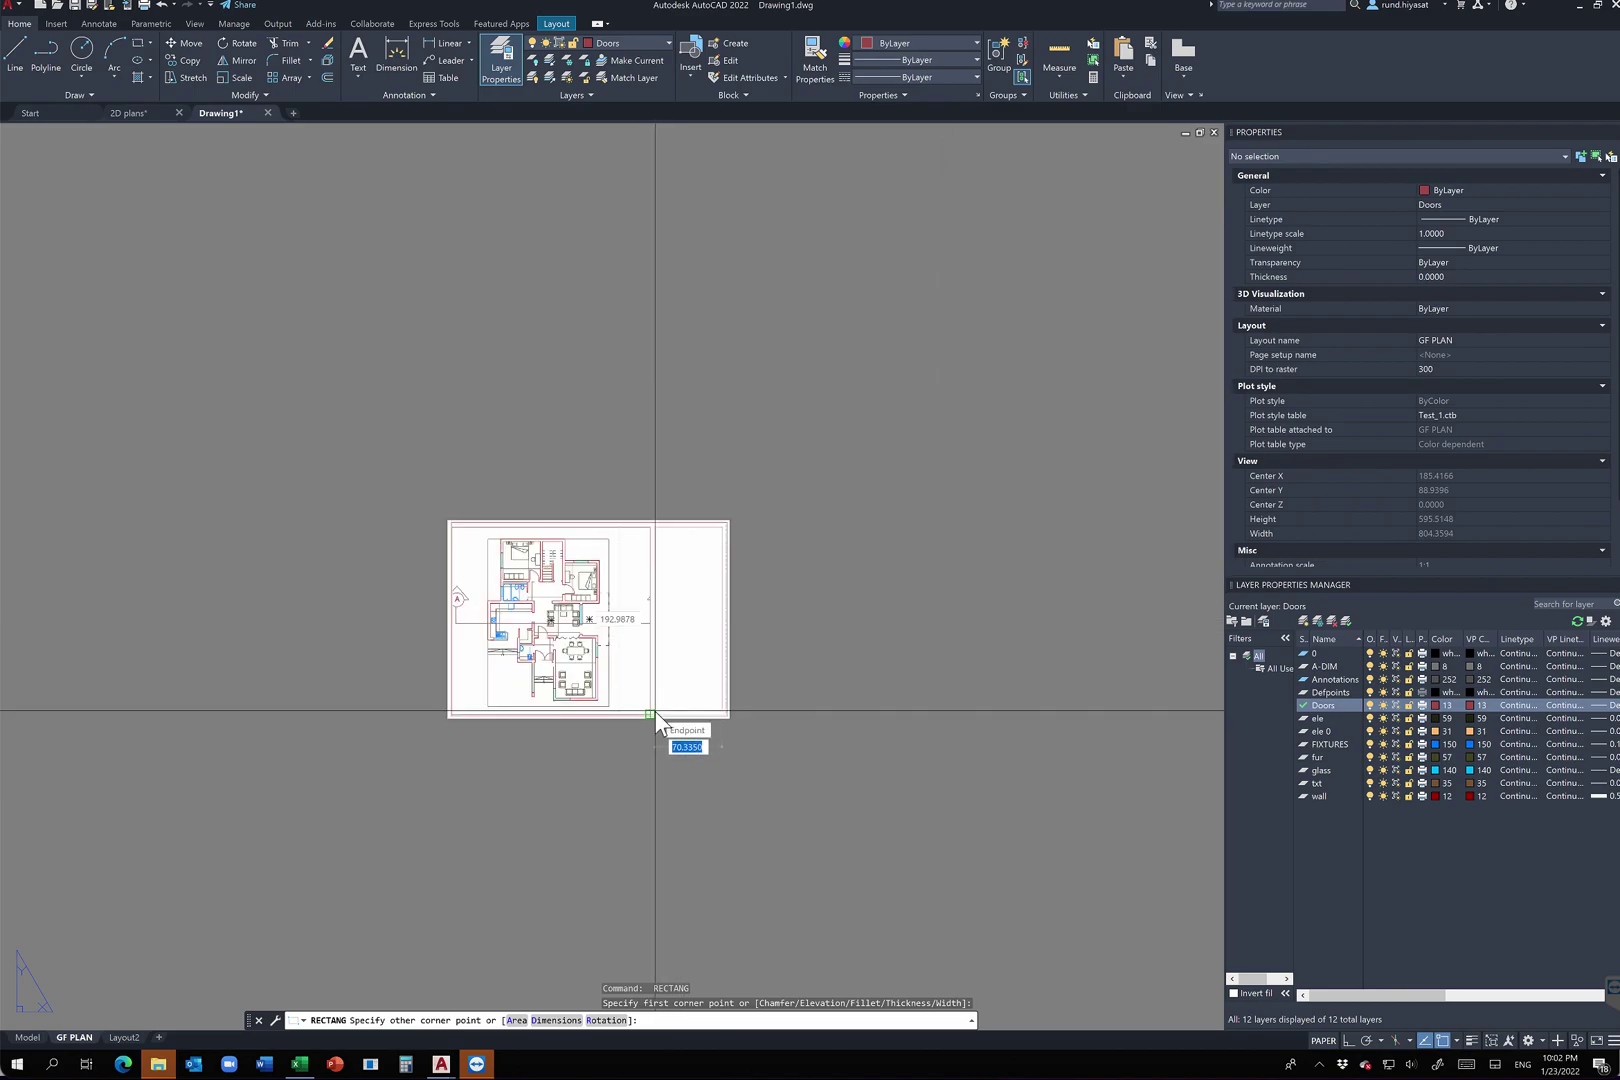
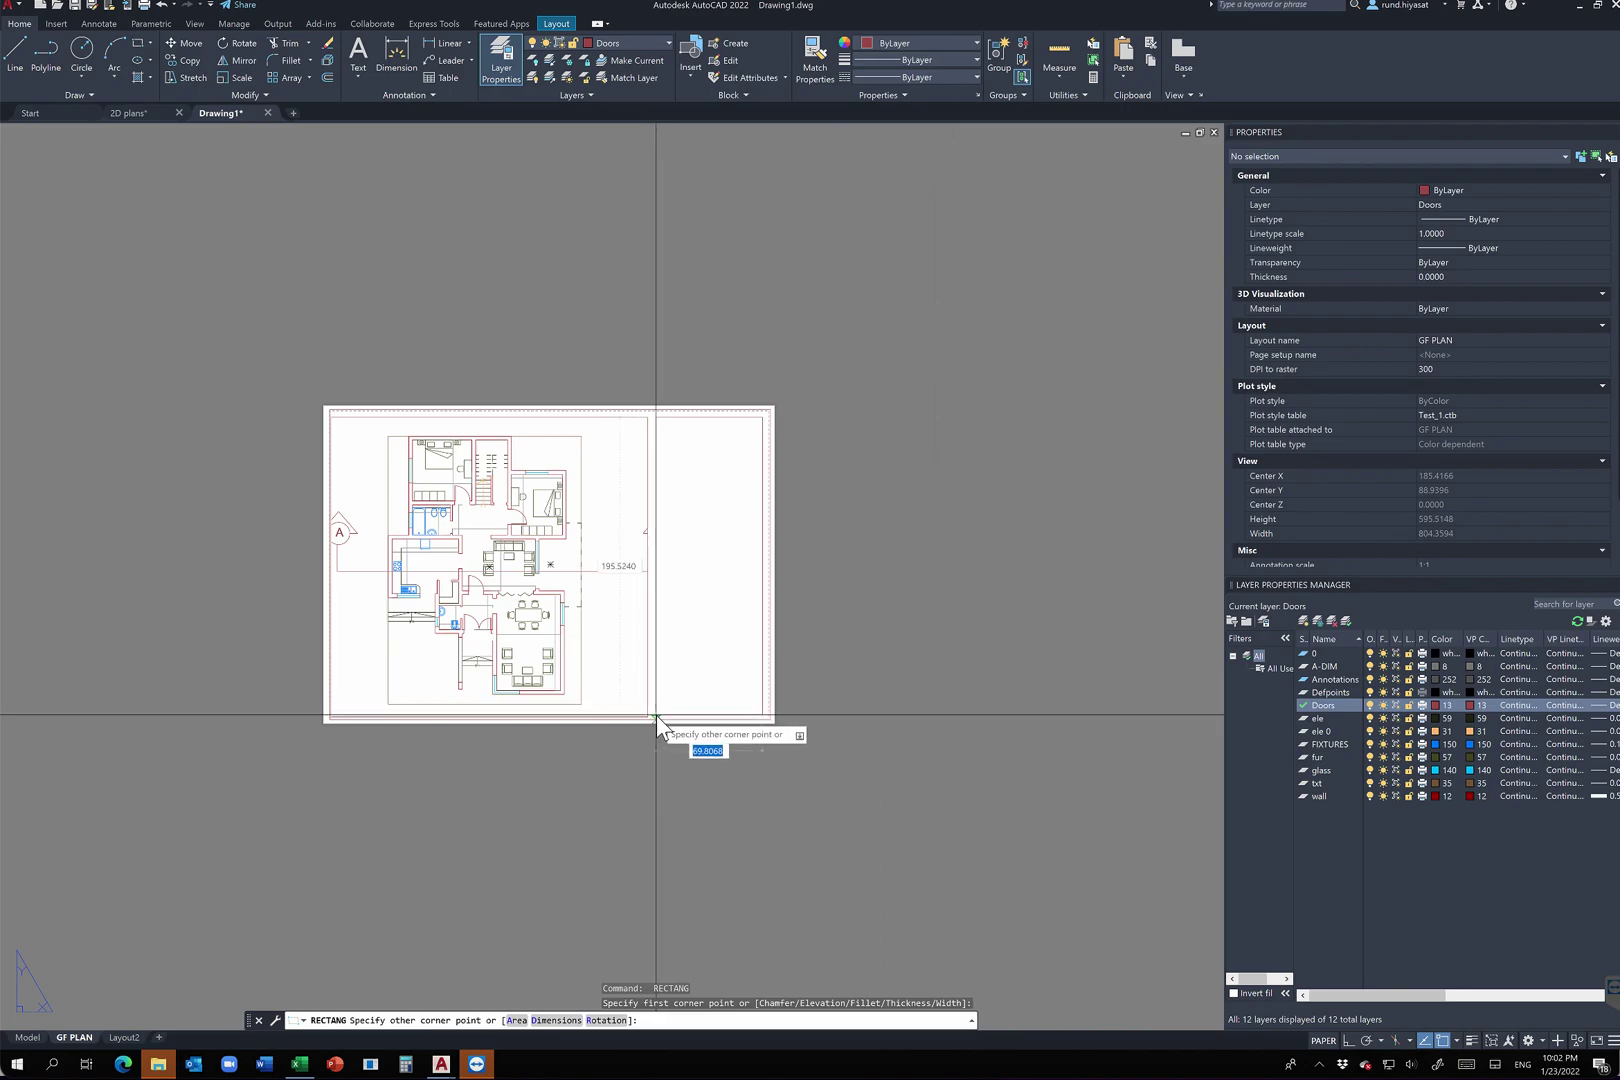
{"action": "scroll", "coordinate": [656, 713], "scroll_direction": "up", "scroll_amount": 8}
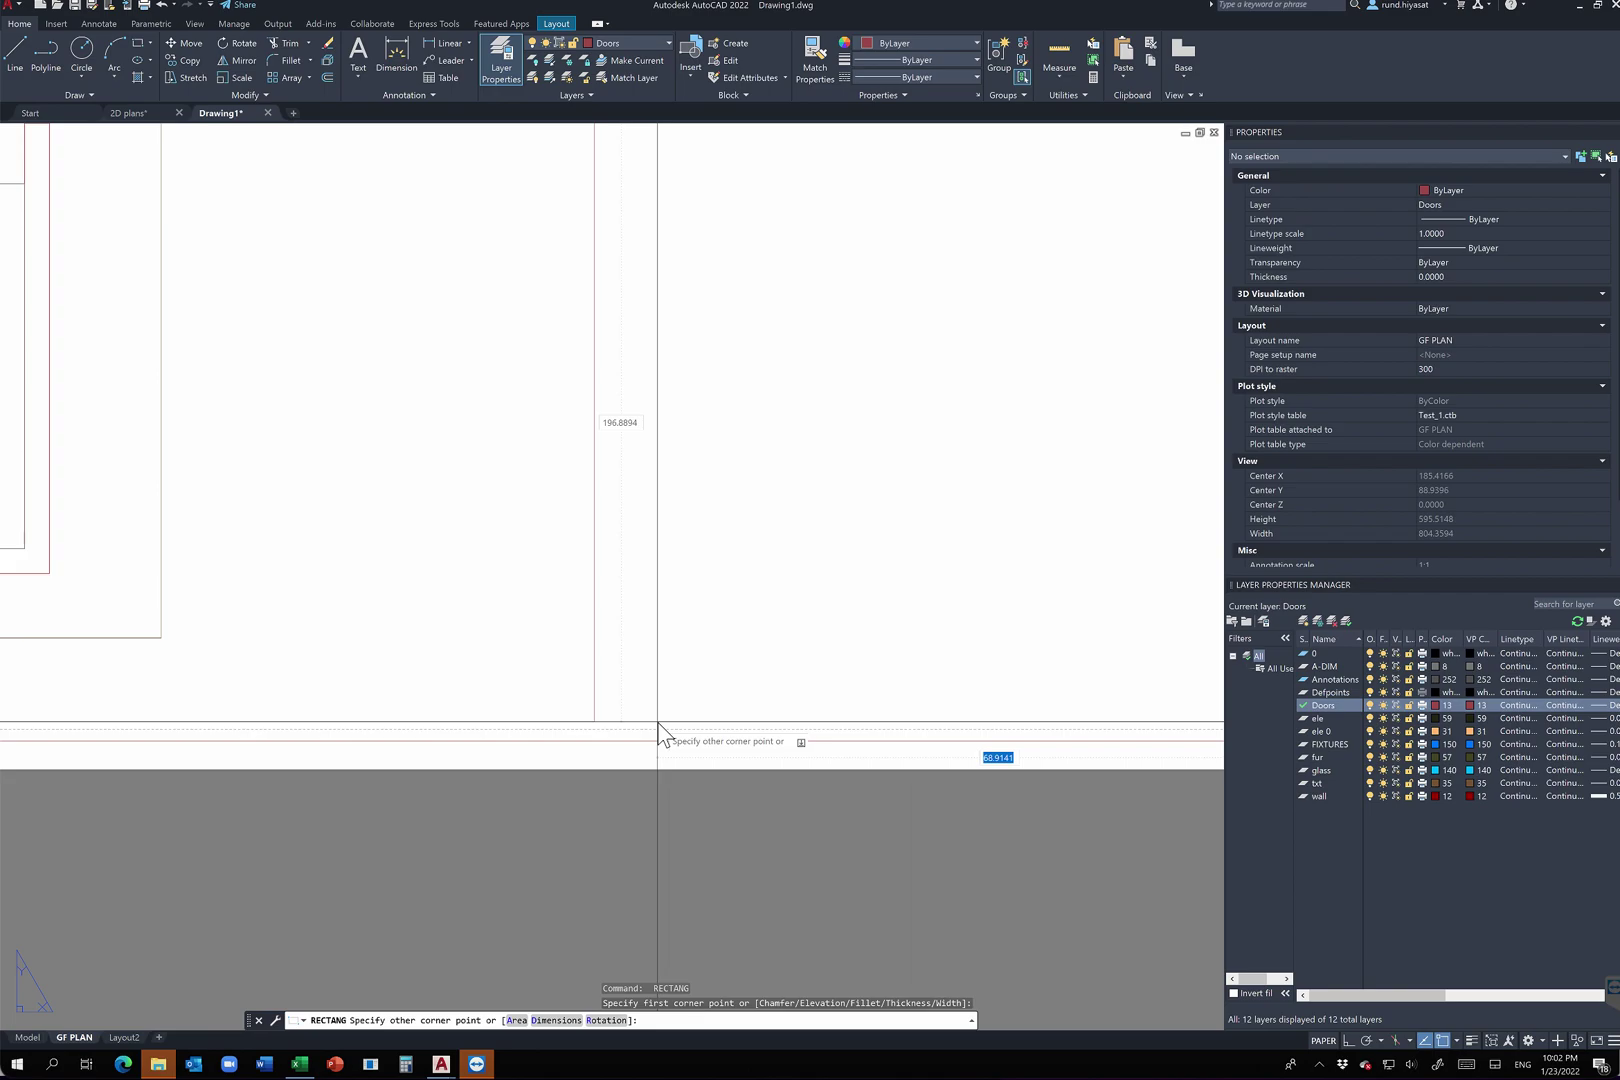
{"action": "left_click", "coordinate": [657, 722]}
Step: Draw a wide, short rectangle inside the upper end of the title block, leaving a small margin around it
{"action": "scroll", "coordinate": [806, 614], "scroll_direction": "up", "scroll_amount": 6}
{"action": "key", "text": "Return"}
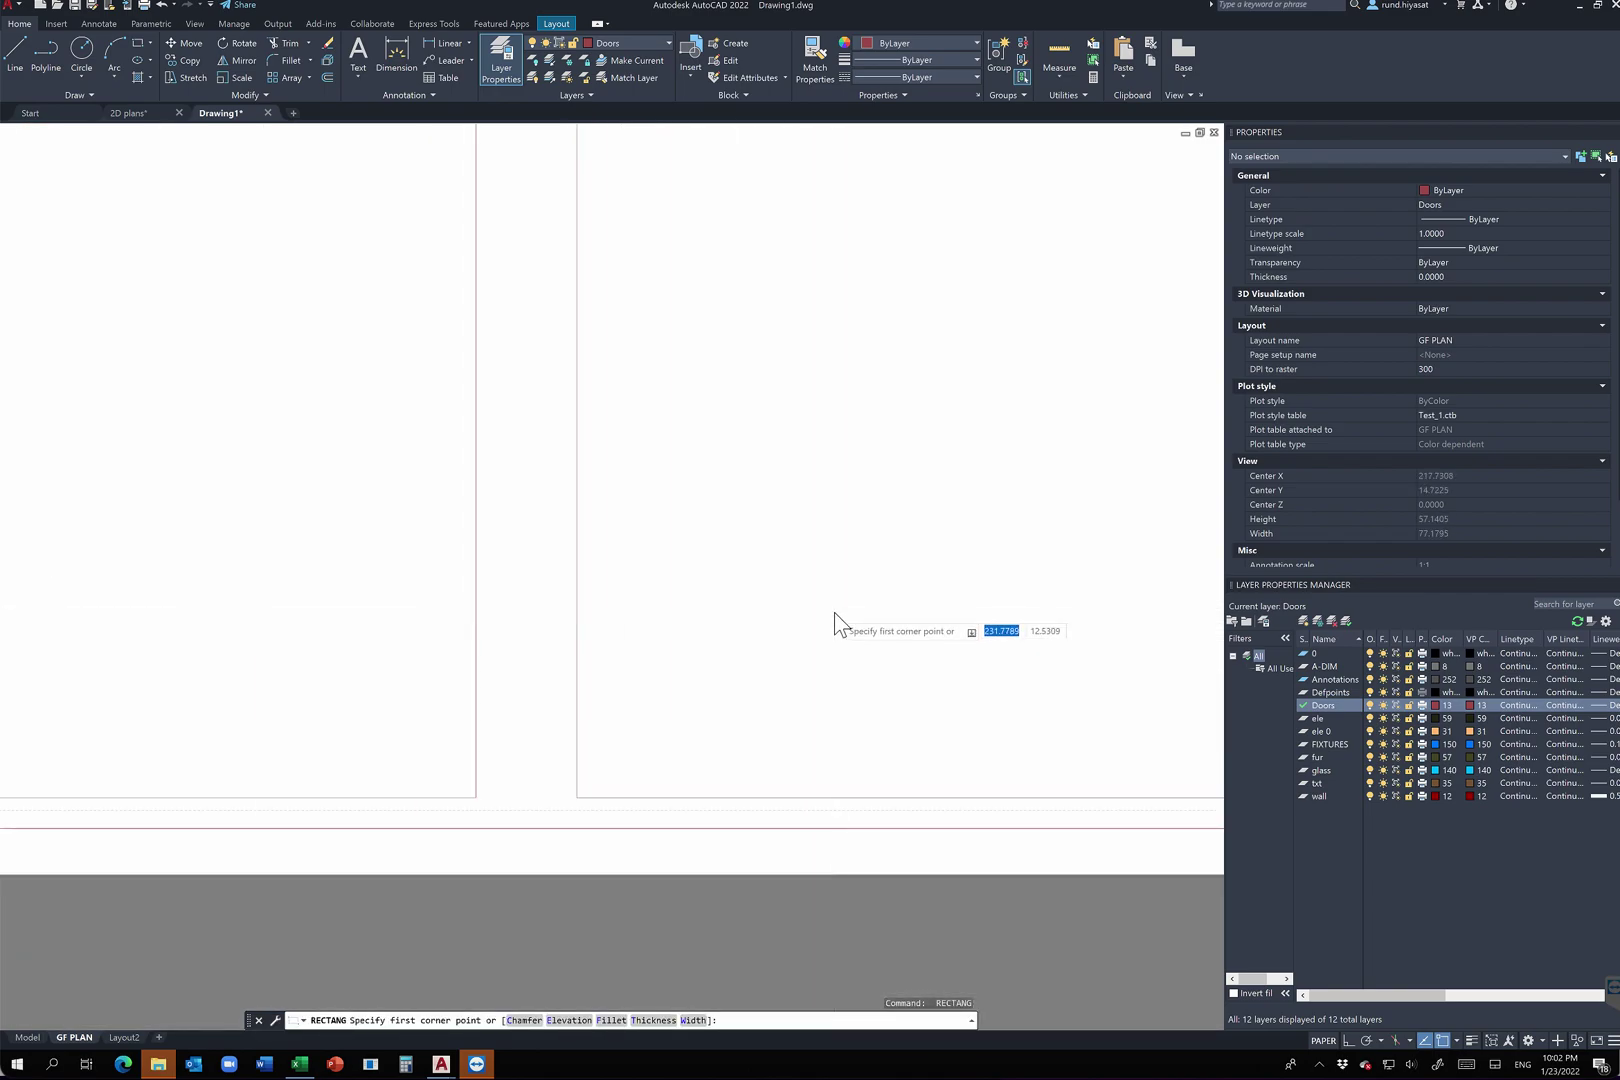
{"action": "scroll", "coordinate": [845, 580], "scroll_direction": "down", "scroll_amount": 3}
{"action": "scroll", "coordinate": [875, 545], "scroll_direction": "up", "scroll_amount": 3}
{"action": "middle_click_drag", "start_coordinate": [879, 542], "coordinate": [452, 868]}
{"action": "scroll", "coordinate": [480, 855], "scroll_direction": "up", "scroll_amount": 3}
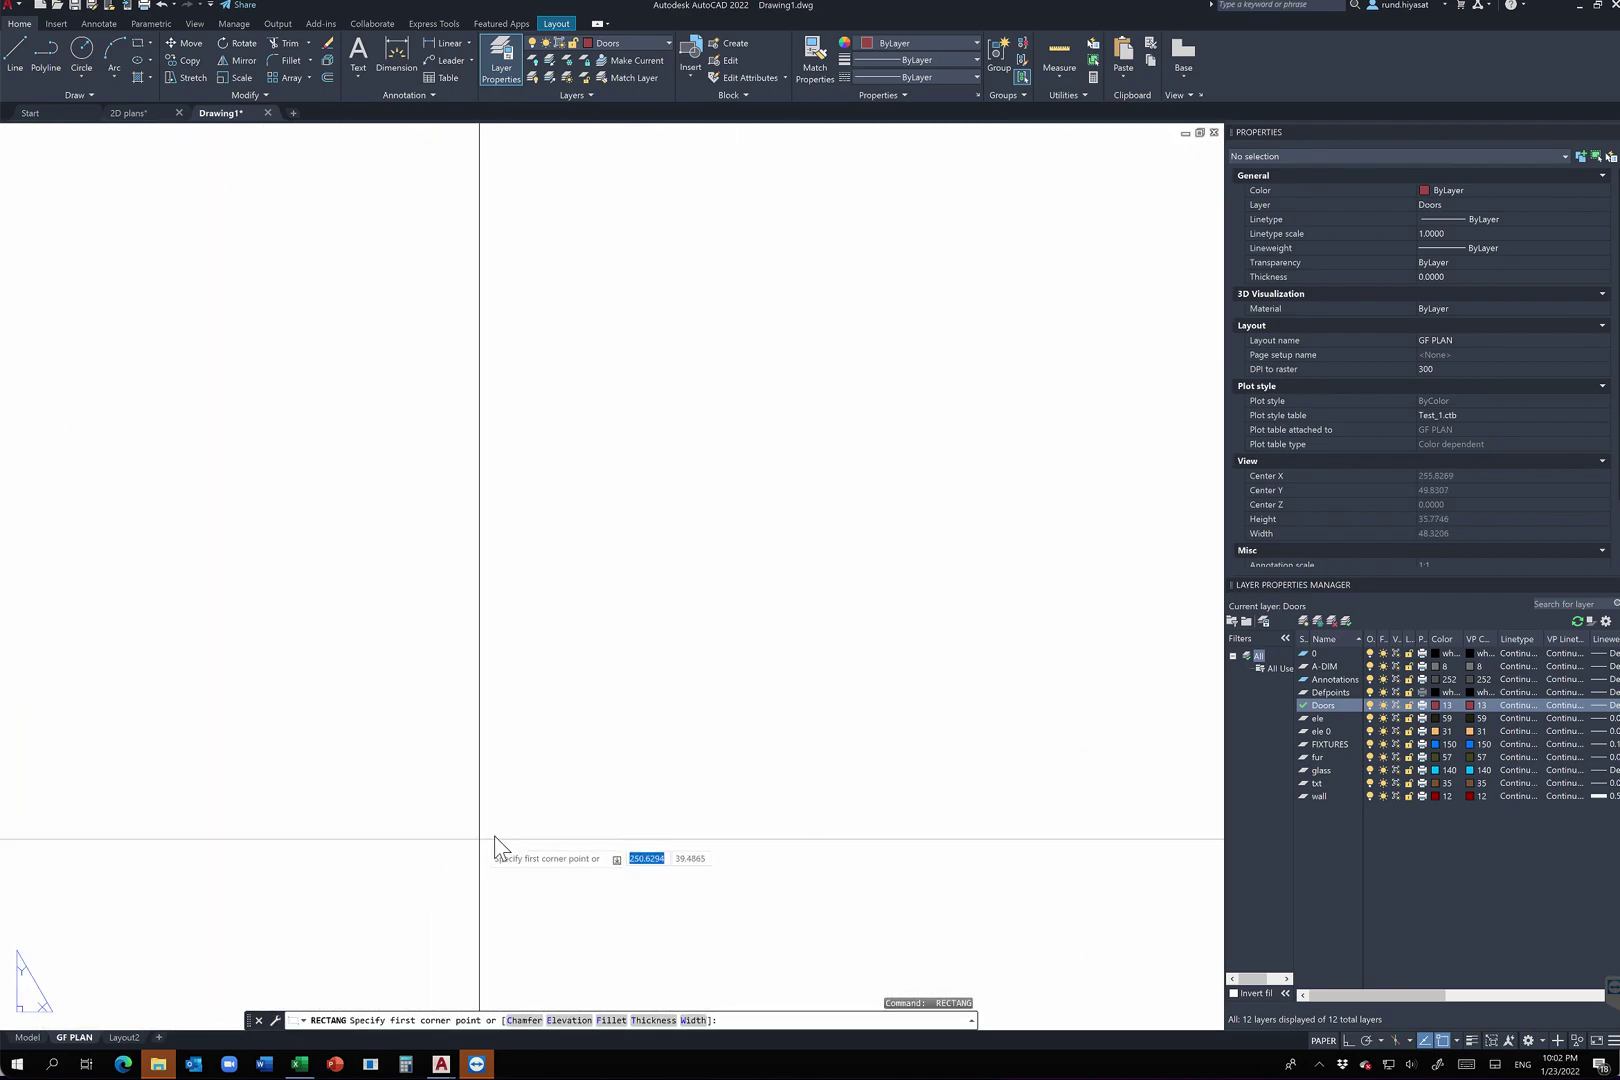
{"action": "scroll", "coordinate": [480, 838], "scroll_direction": "down", "scroll_amount": 5}
{"action": "key", "text": "Return"}
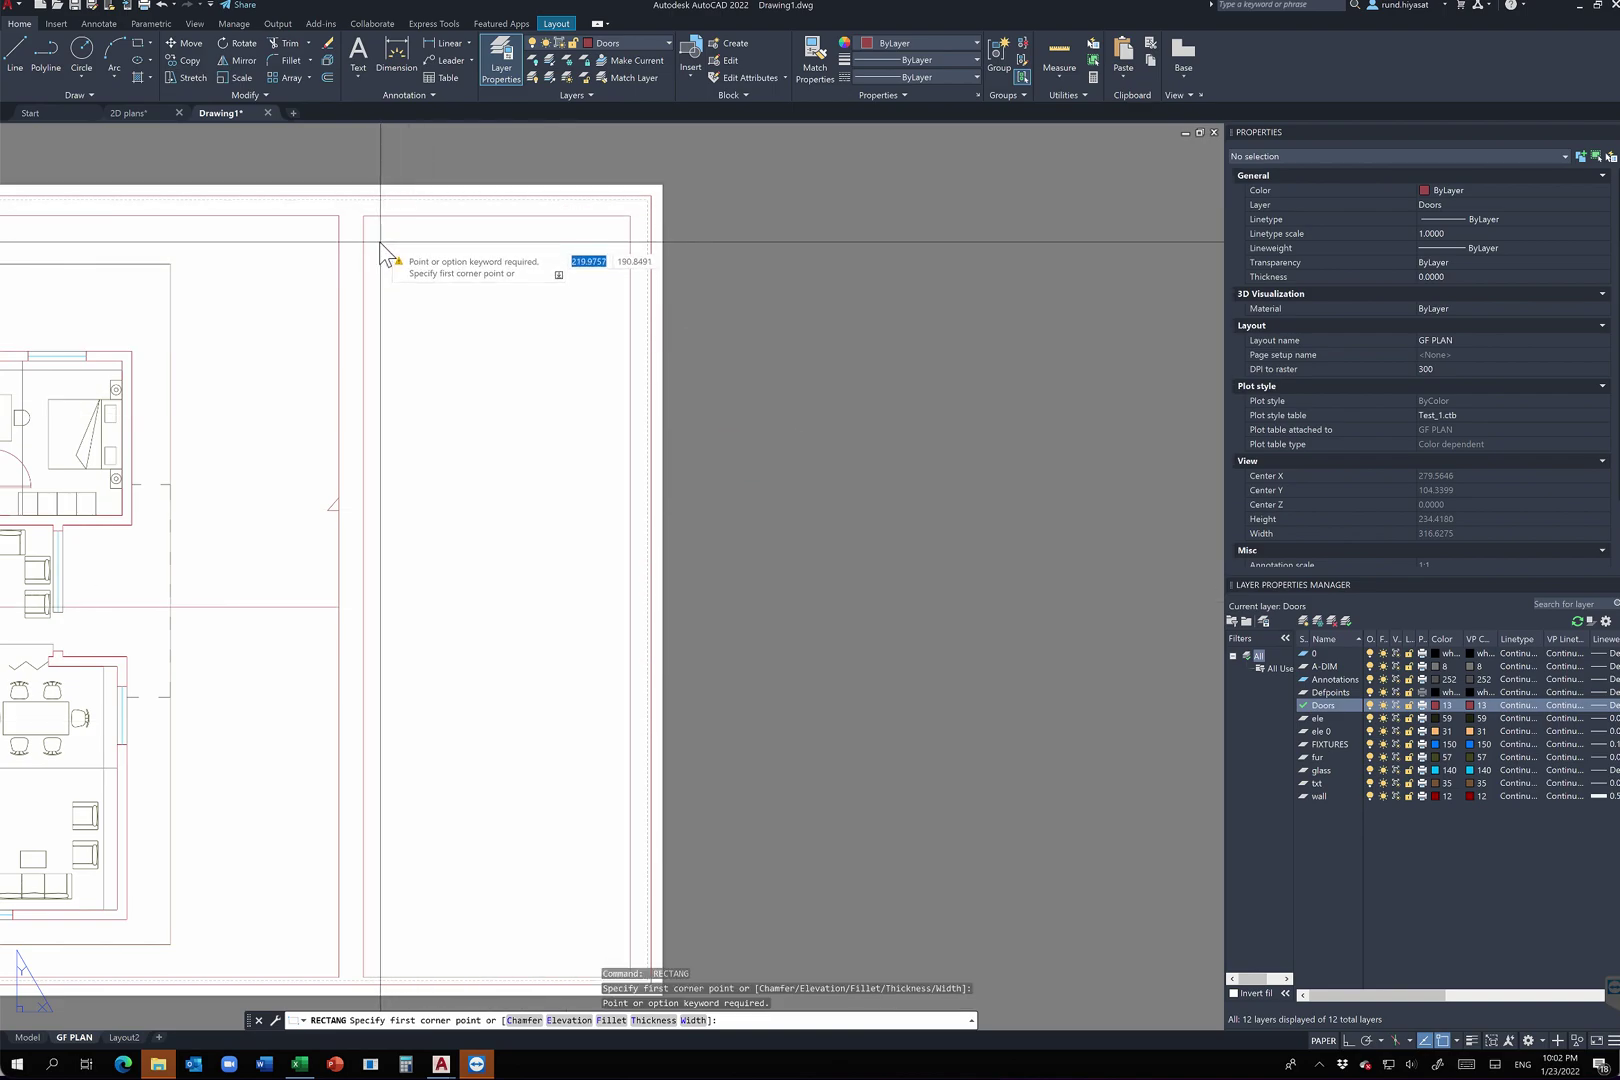
{"action": "left_click", "coordinate": [378, 235]}
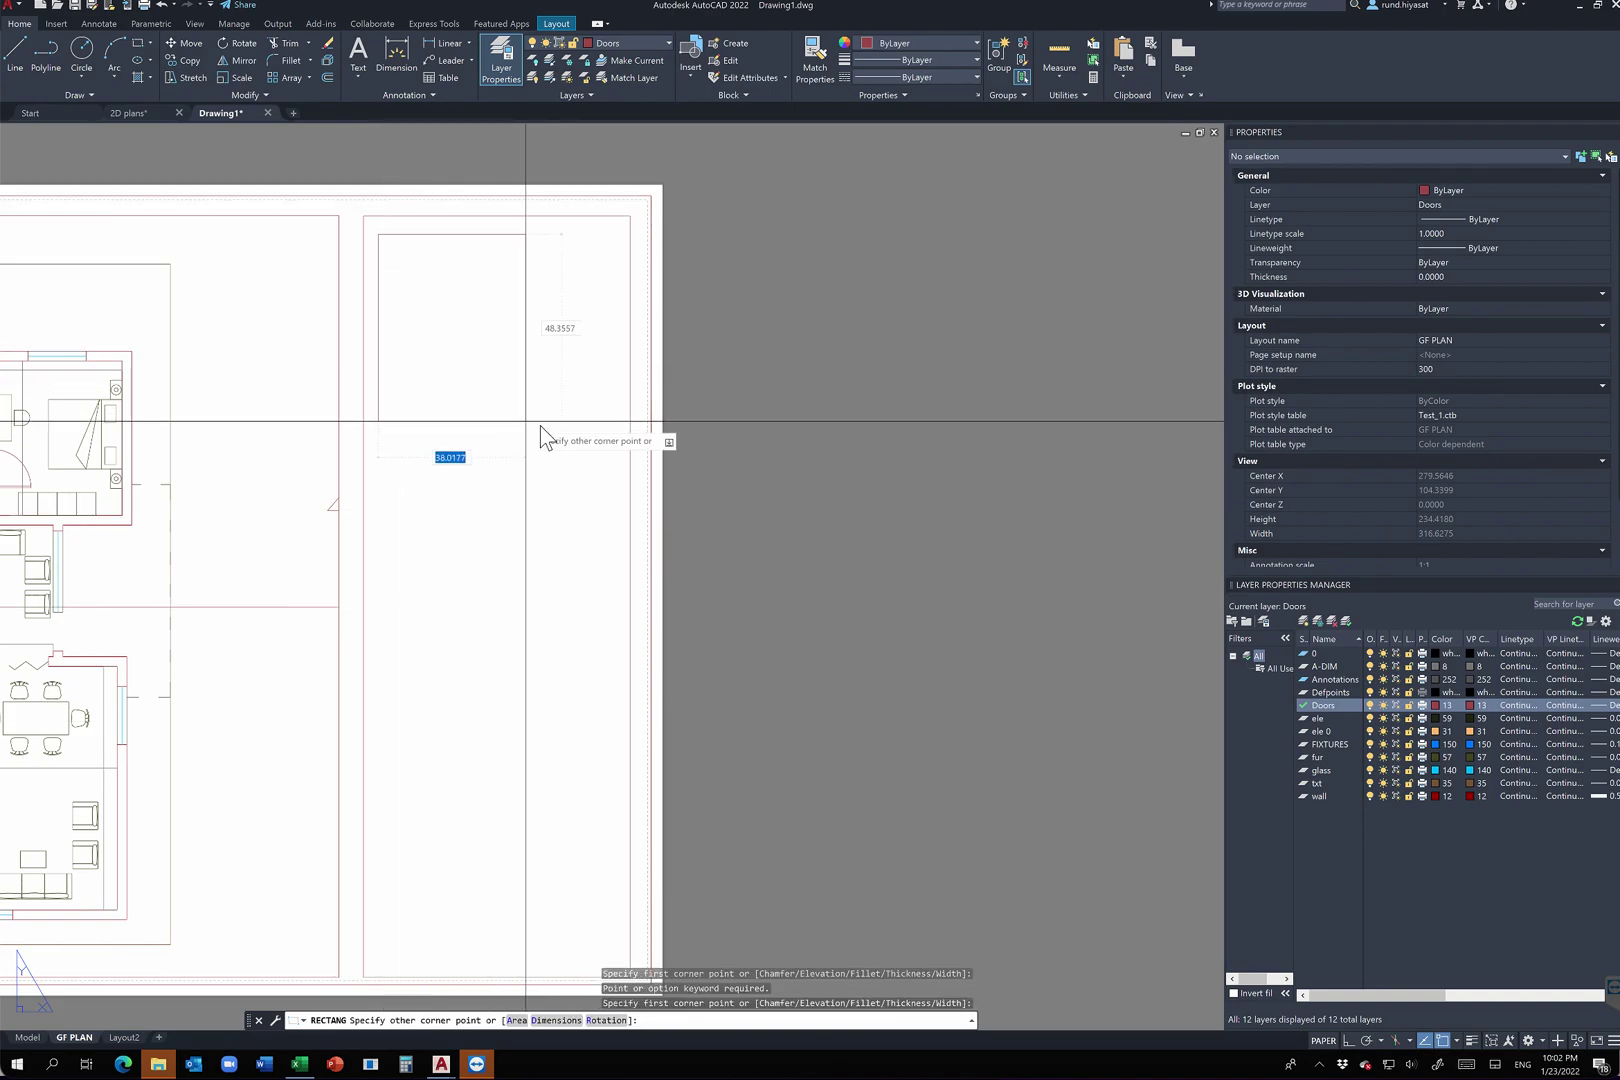
{"action": "left_click", "coordinate": [612, 337]}
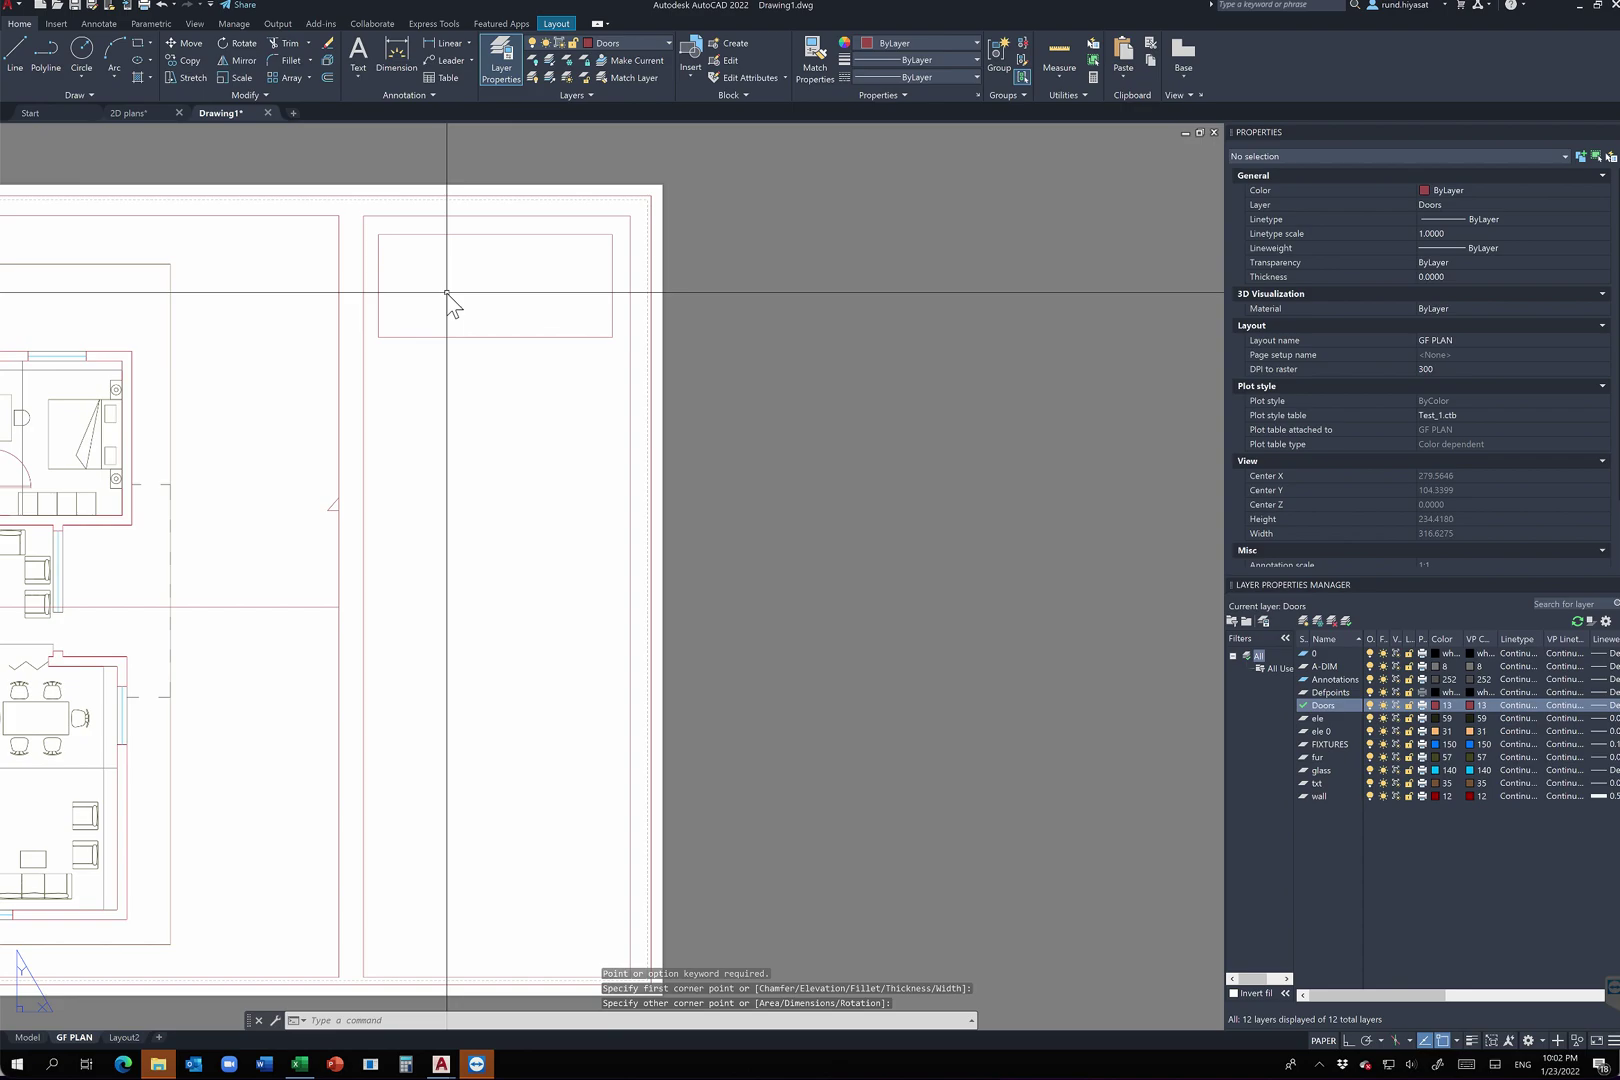
Step: Define a multiline text box inside the title block's upper rectangle and close the text editor without entering text
{"action": "type", "text": "mtext"}
{"action": "key", "text": "Return"}
{"action": "left_click", "coordinate": [397, 244]}
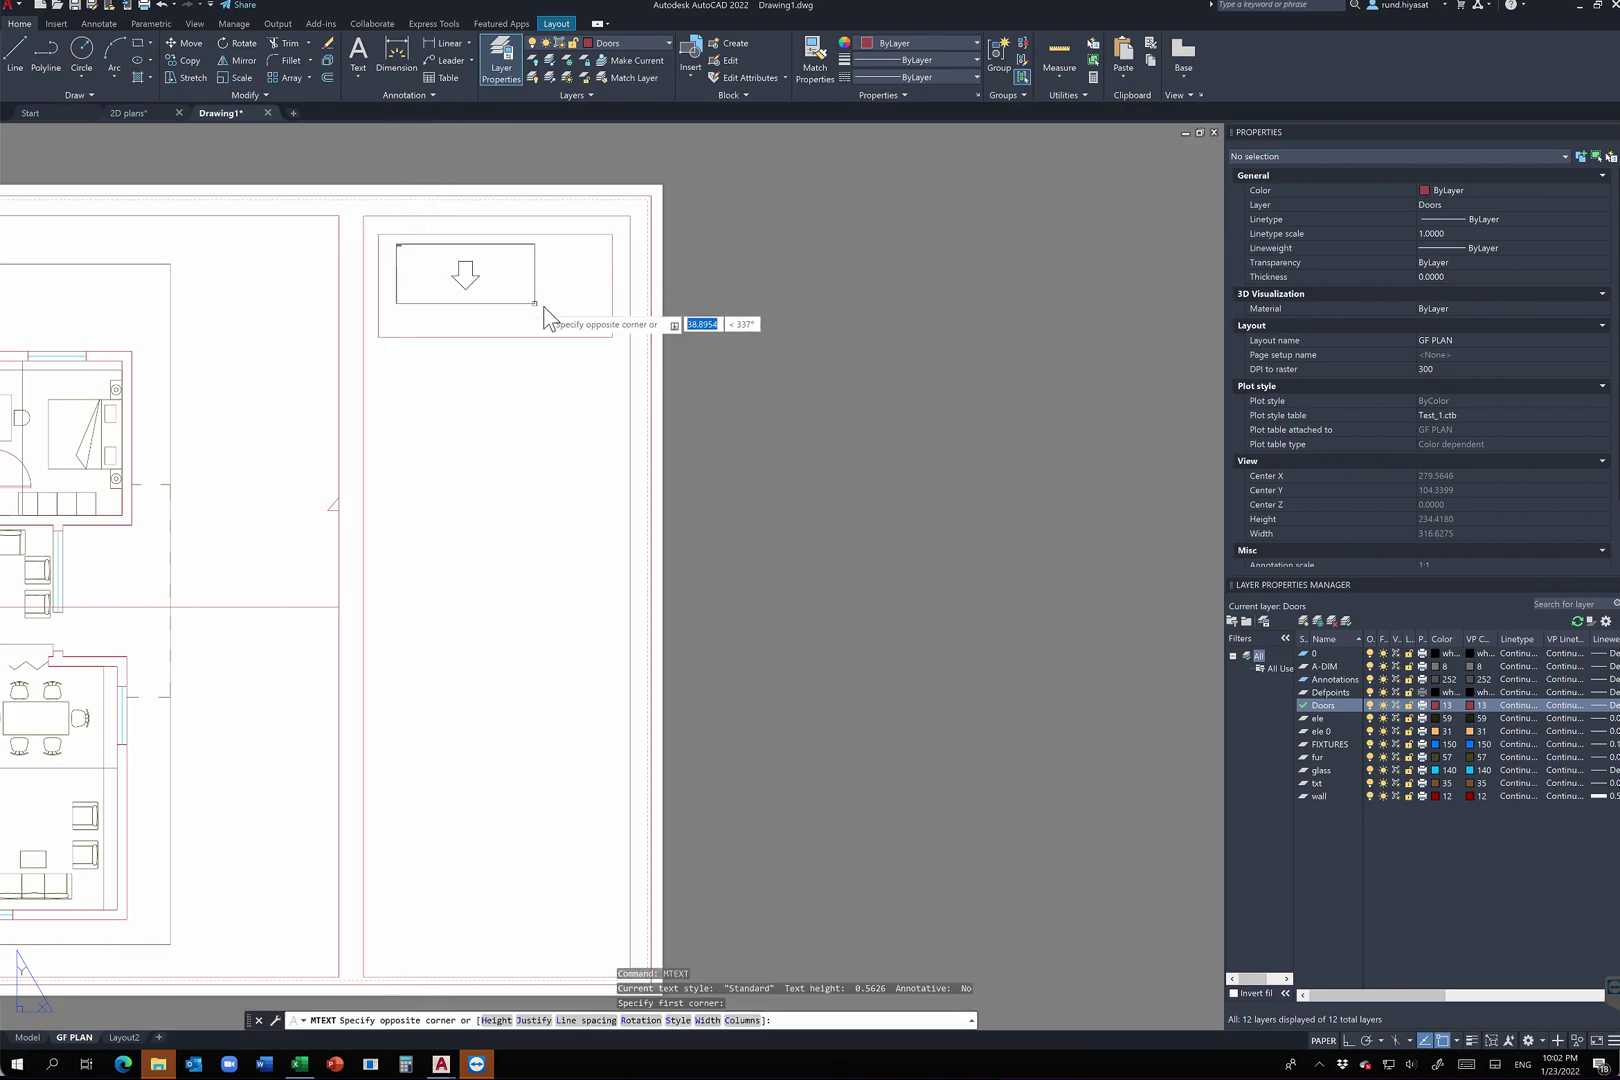
{"action": "left_click", "coordinate": [605, 334]}
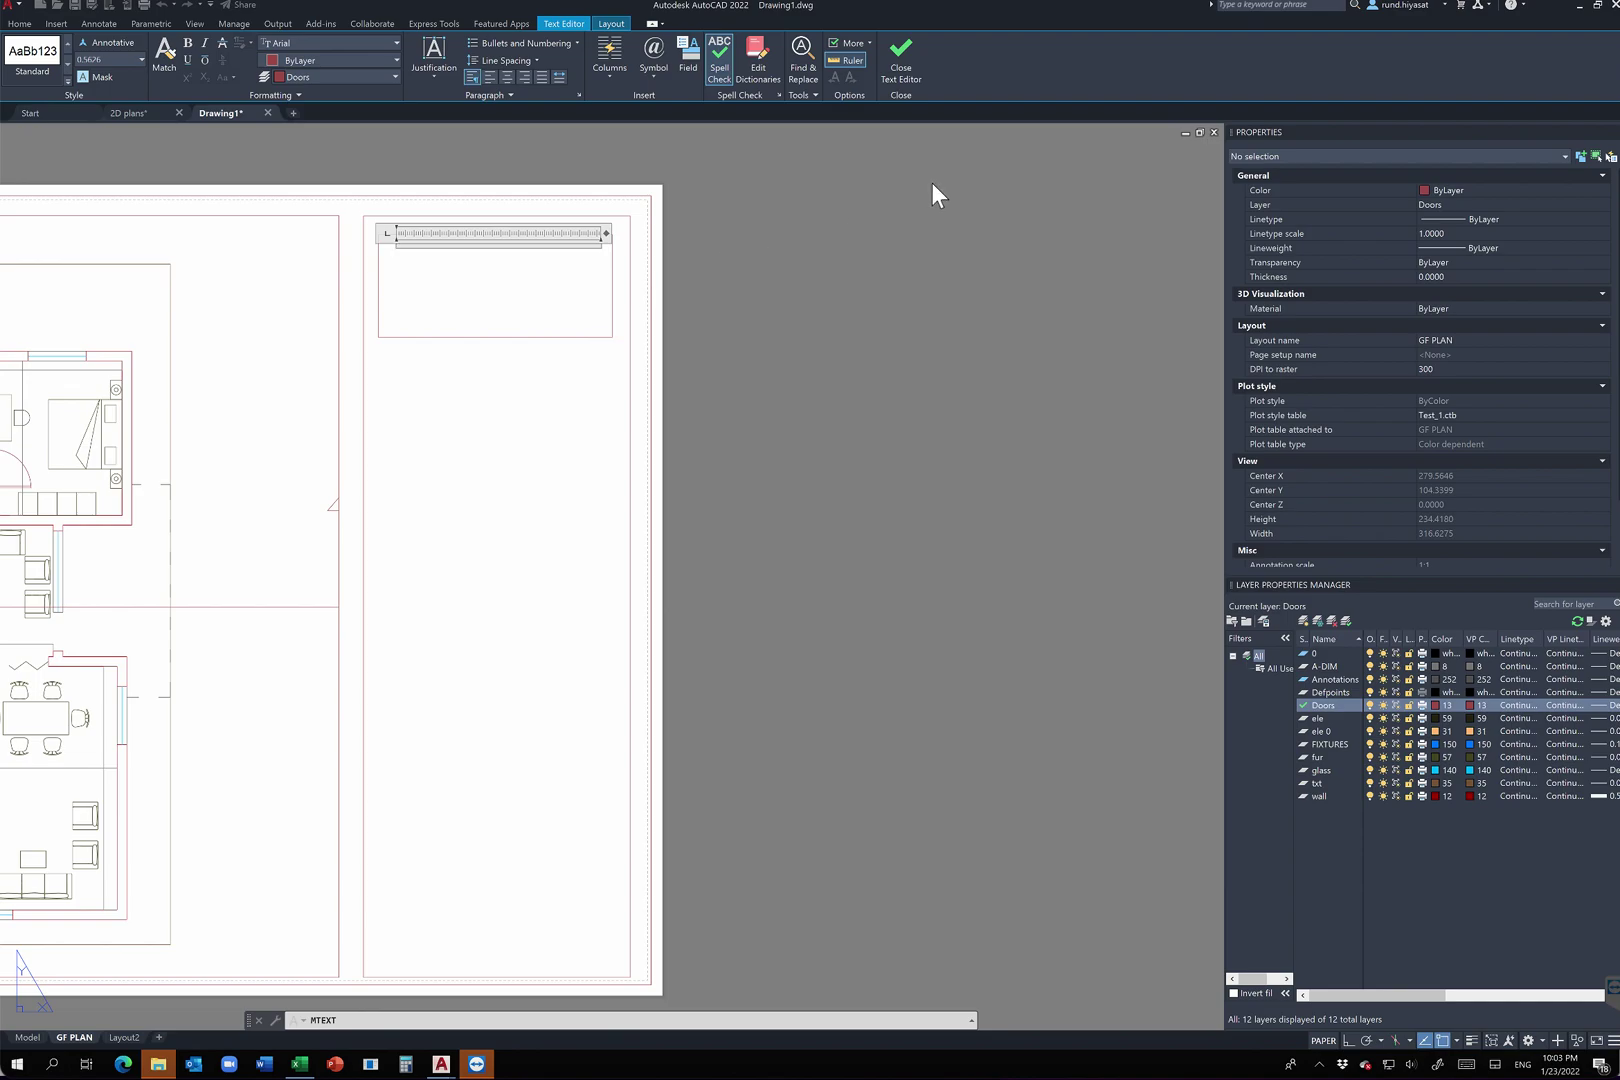
{"action": "left_click", "coordinate": [913, 78]}
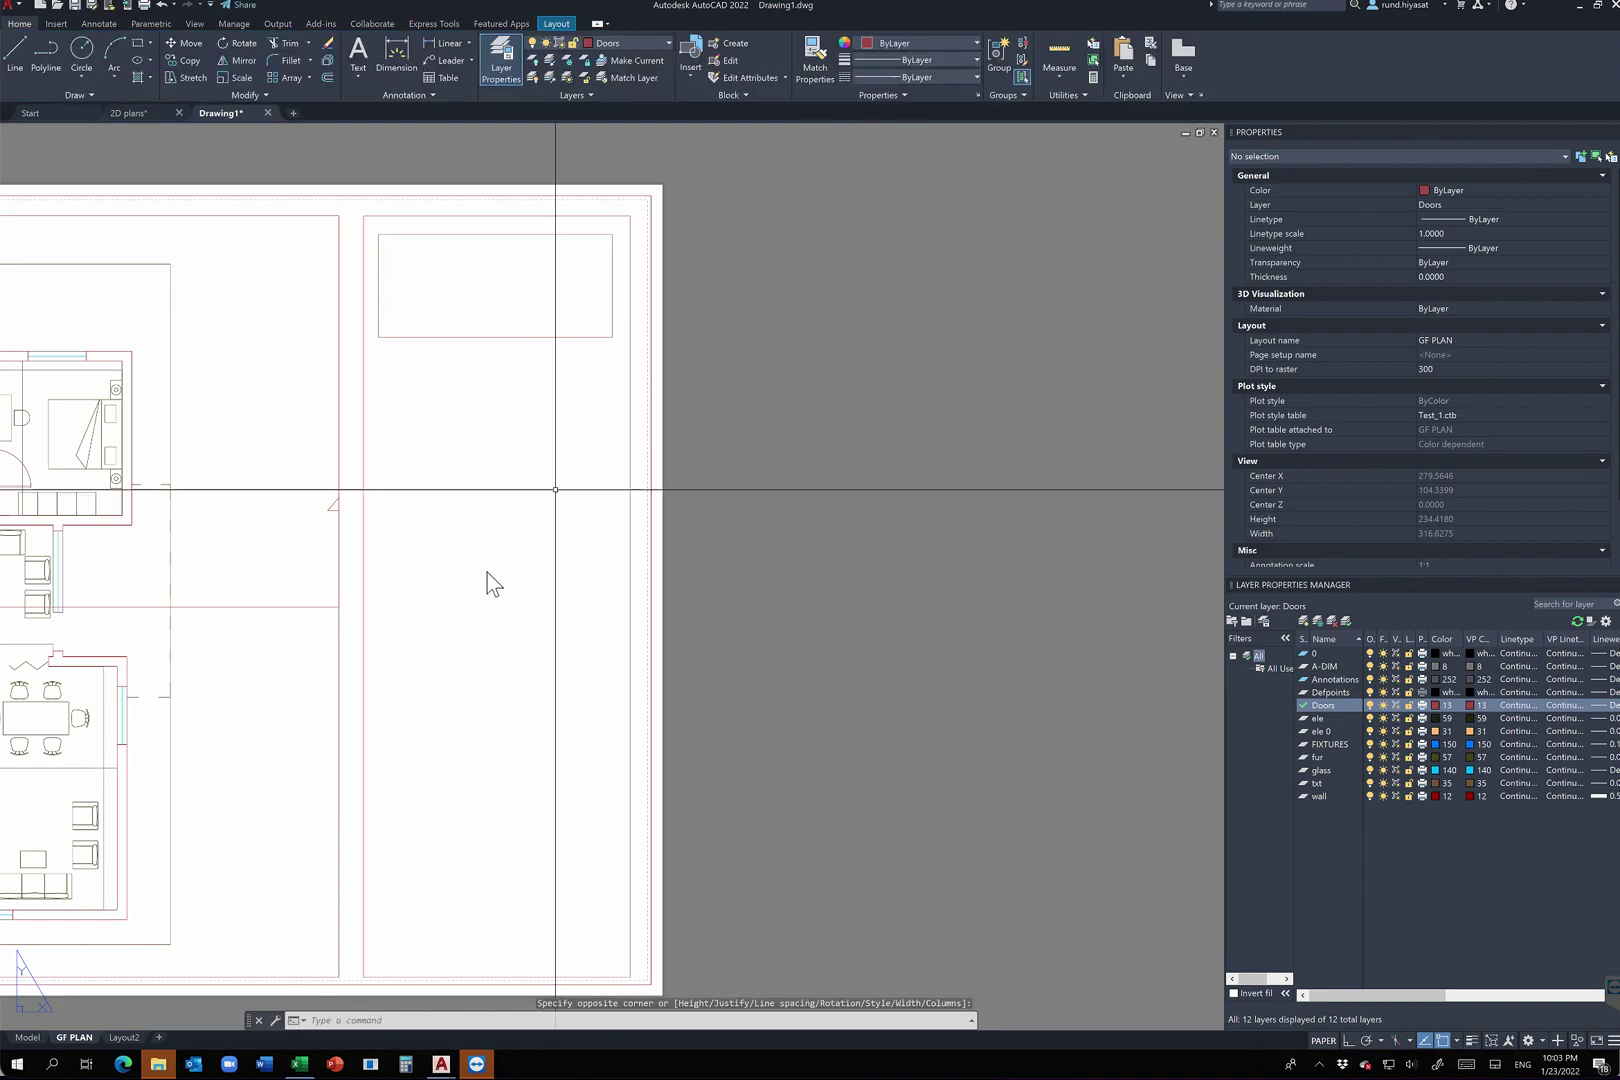